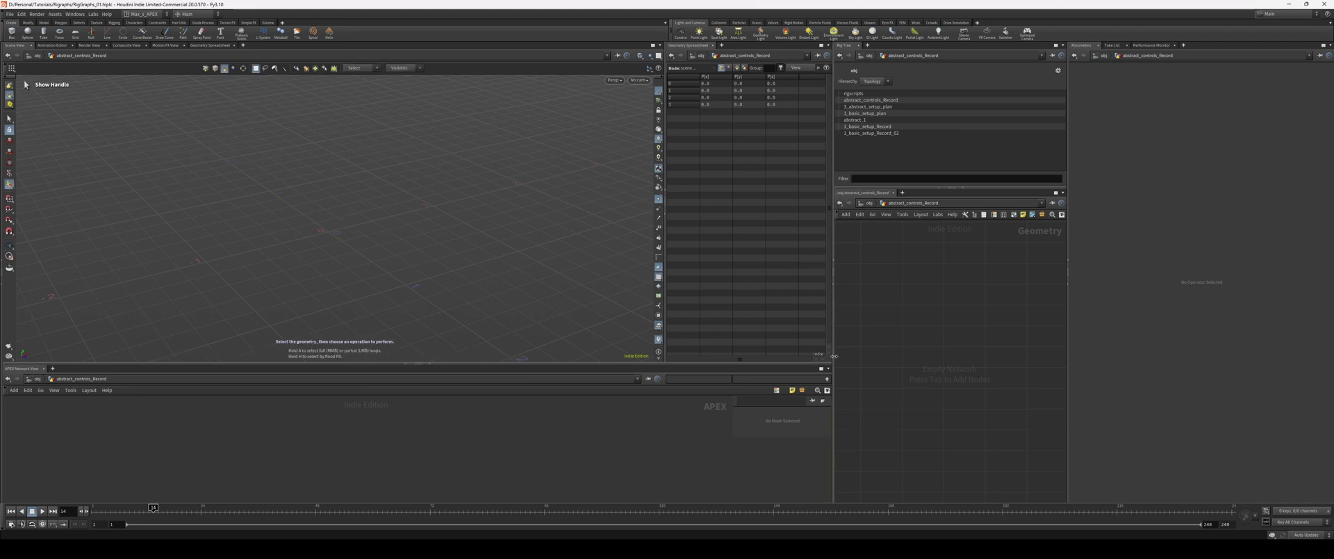
pyautogui.moveTo(832, 355); pyautogui.dragTo(824, 356)
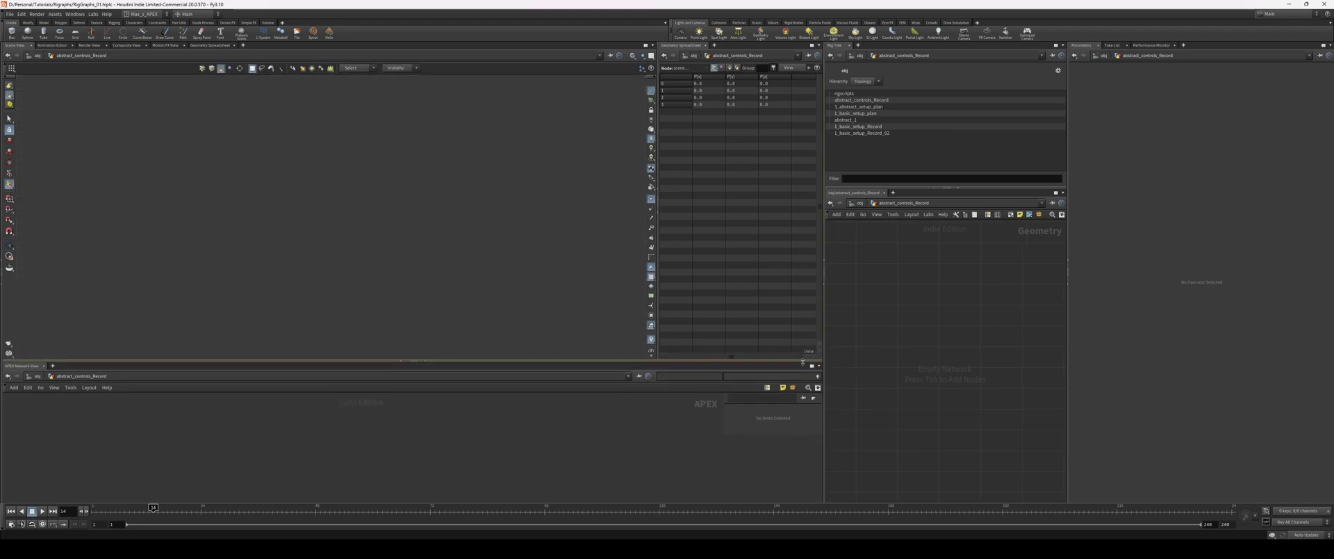
pyautogui.press('Escape')
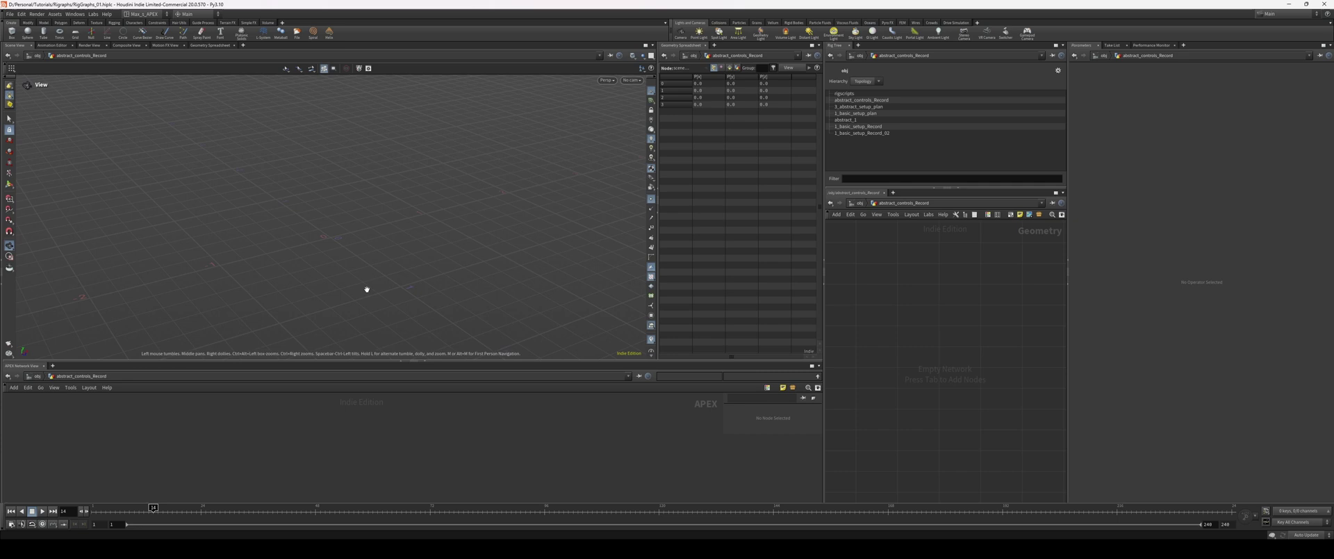
pyautogui.press('Return')
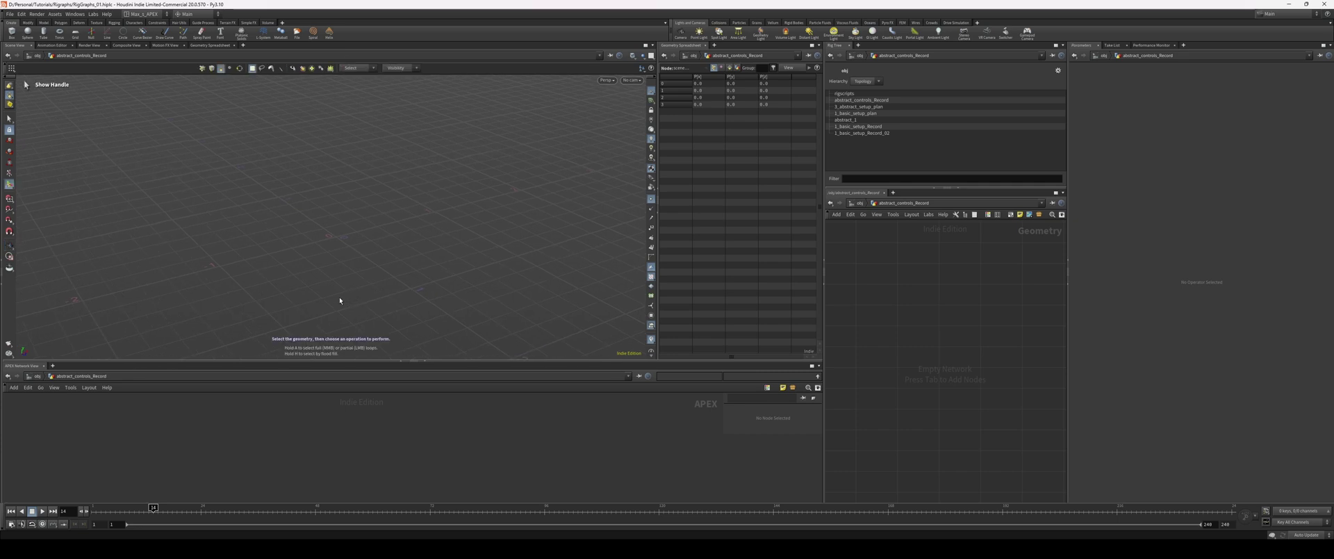
pyautogui.press('Escape')
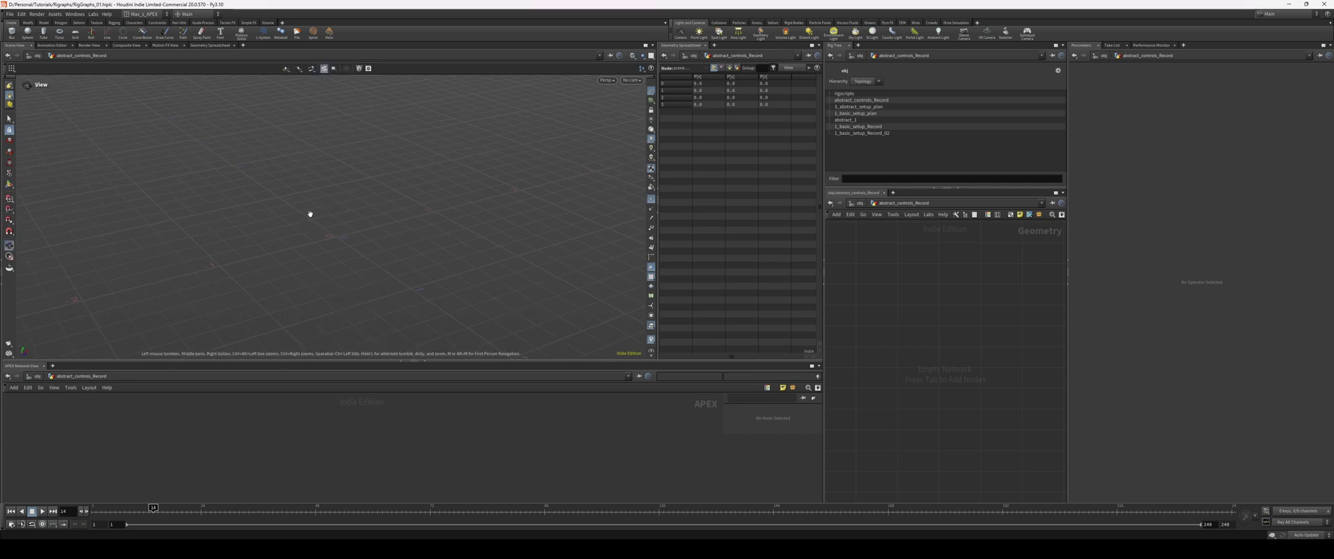
pyautogui.press('Return')
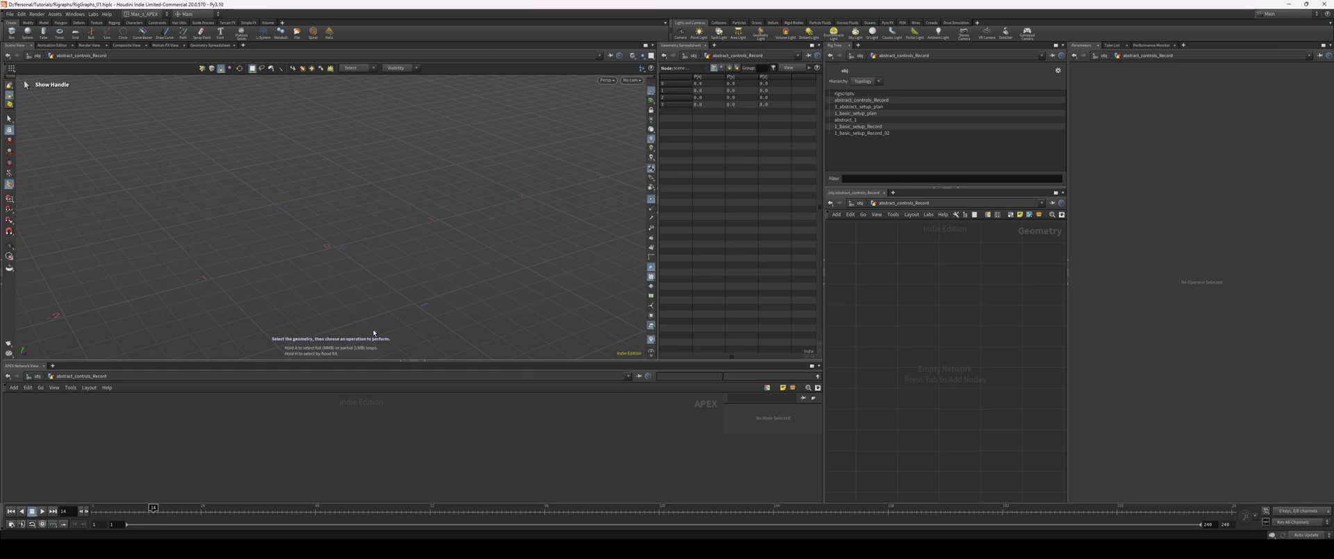
pyautogui.keyDown('alt'); pyautogui.moveTo(336, 319); pyautogui.dragTo(339, 315, button='middle'); pyautogui.keyUp('alt')
pyautogui.keyDown('alt'); pyautogui.moveTo(428, 317); pyautogui.dragTo(365, 299); pyautogui.keyUp('alt')
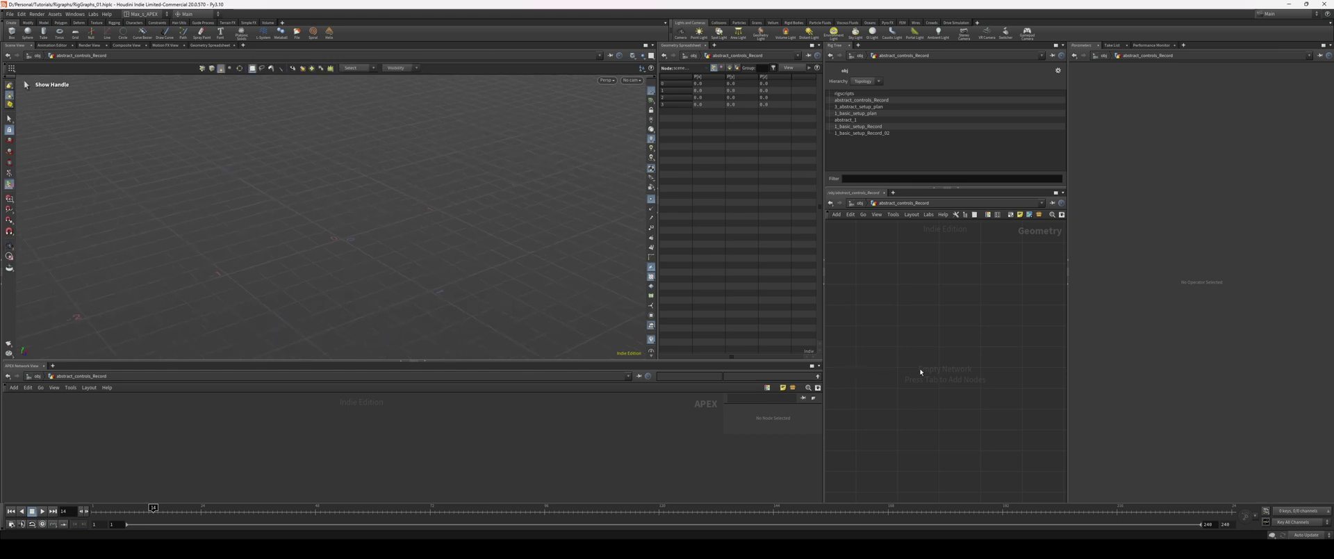
# Step: Add a Line node to the empty geometry network and increase the line's length
pyautogui.press('Tab')
pyautogui.write('sl')
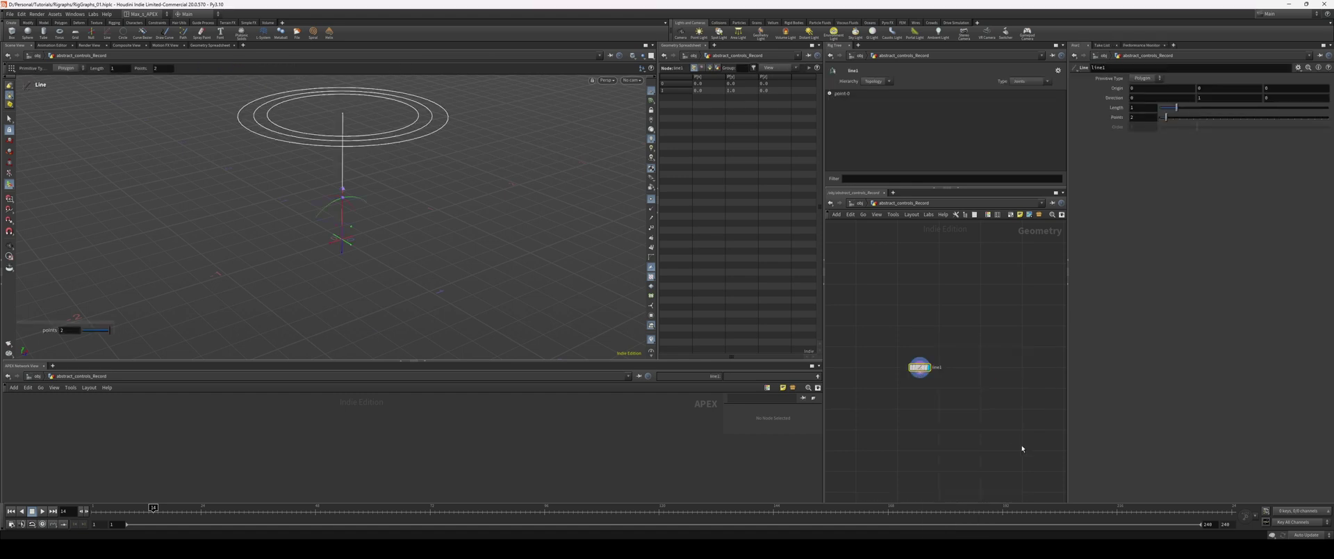
pyautogui.moveTo(1175, 107); pyautogui.dragTo(1192, 108)
# Step: Add a Sweep node fed by the line, display it, and set its surface shape to Round Tube
pyautogui.press('Tab')
pyautogui.write('swe')
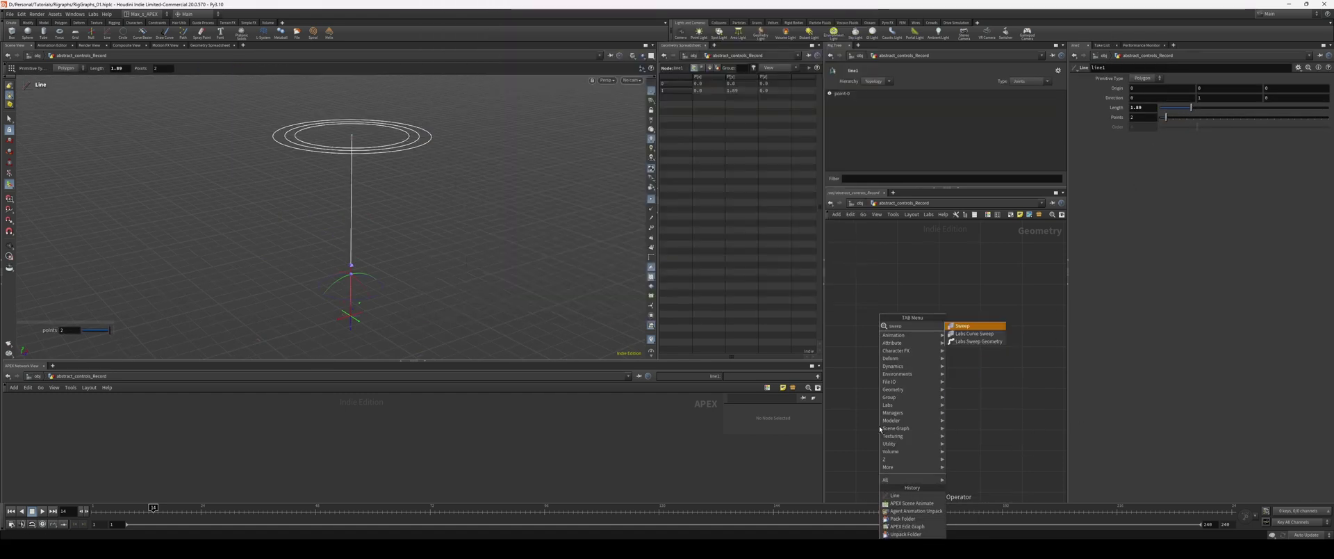
pyautogui.press('Return')
pyautogui.click(879, 428)
pyautogui.moveTo(918, 377); pyautogui.dragTo(889, 402)
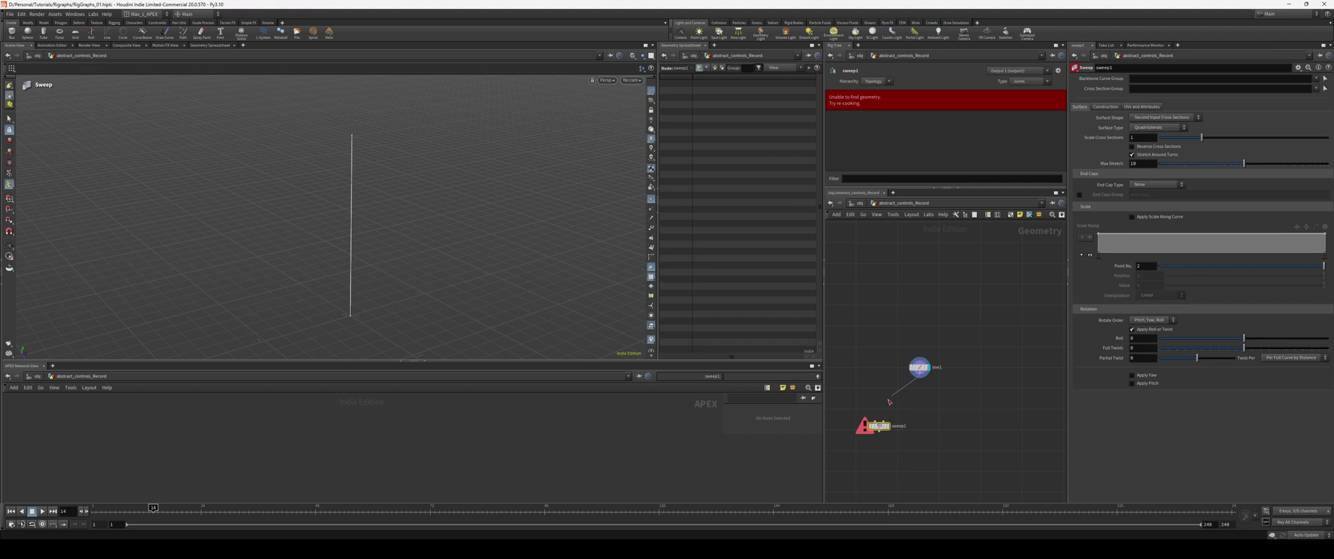
pyautogui.press('r')
pyautogui.hotkey('shift', 's')
pyautogui.click(1164, 117)
pyautogui.click(1148, 127)
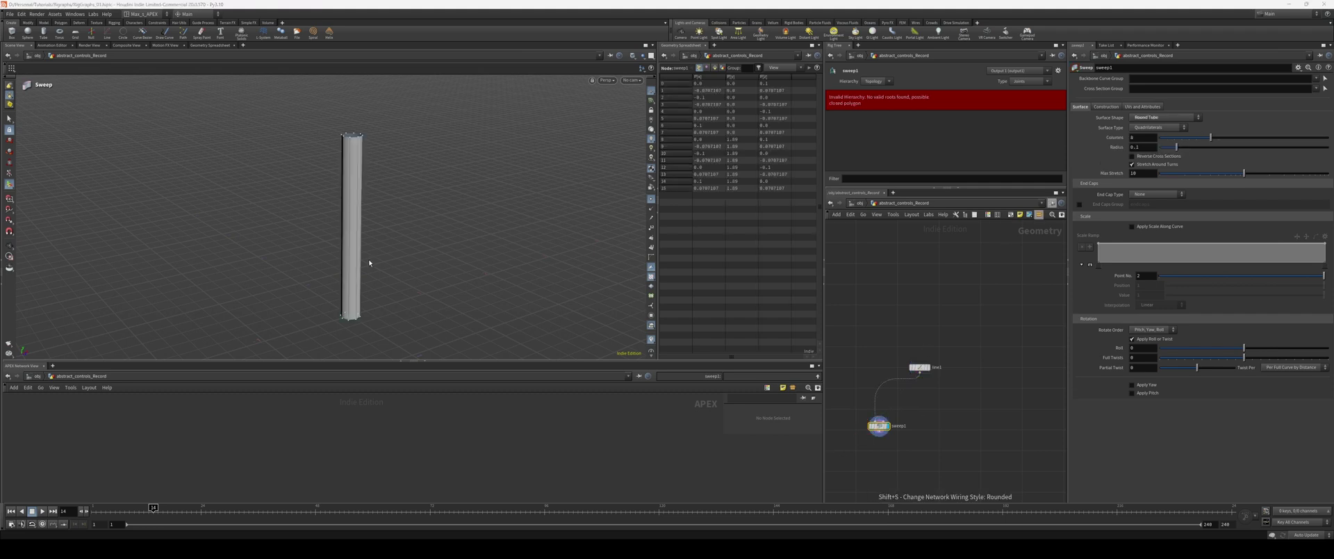
# Step: Return to frame 1, slightly increase the tube's radius and set a keyframe on it
pyautogui.keyDown('alt'); pyautogui.moveTo(369, 262); pyautogui.dragTo(178, 479); pyautogui.keyUp('alt')
pyautogui.click(11, 510)
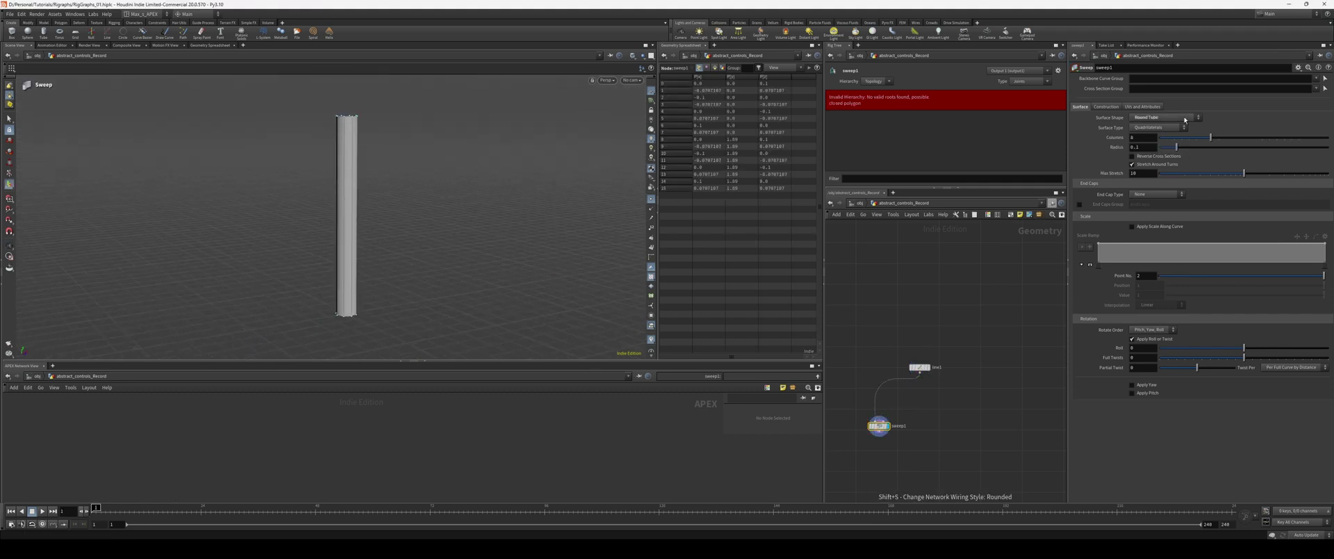
pyautogui.keyDown('alt'); pyautogui.moveTo(536, 230); pyautogui.dragTo(542, 242); pyautogui.keyUp('alt')
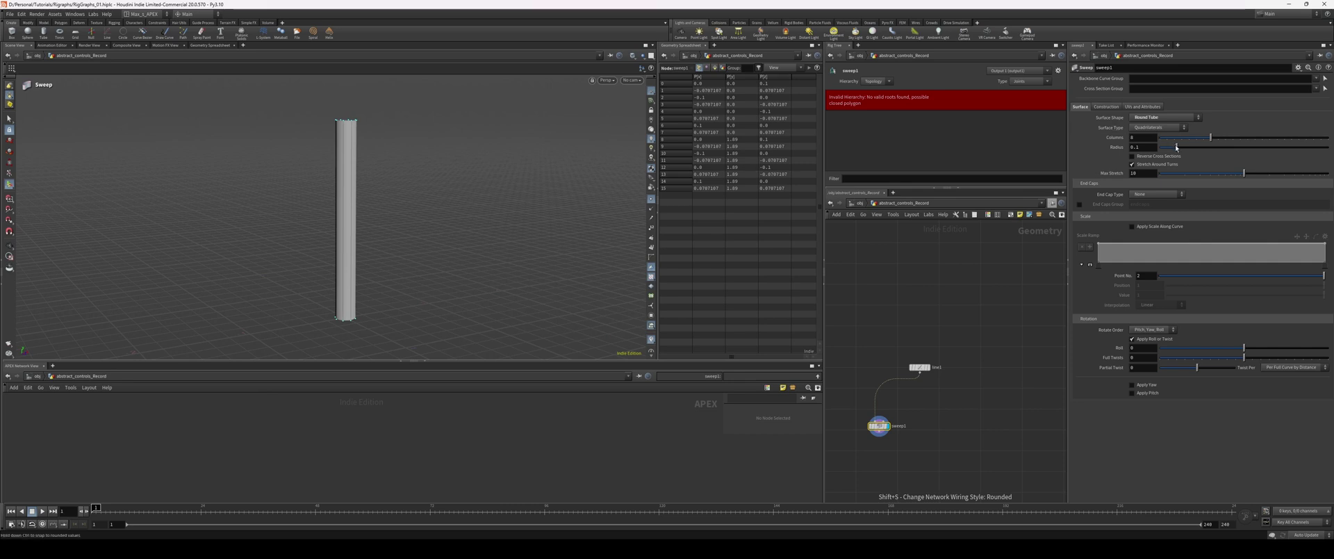
pyautogui.moveTo(1176, 148); pyautogui.dragTo(1177, 147)
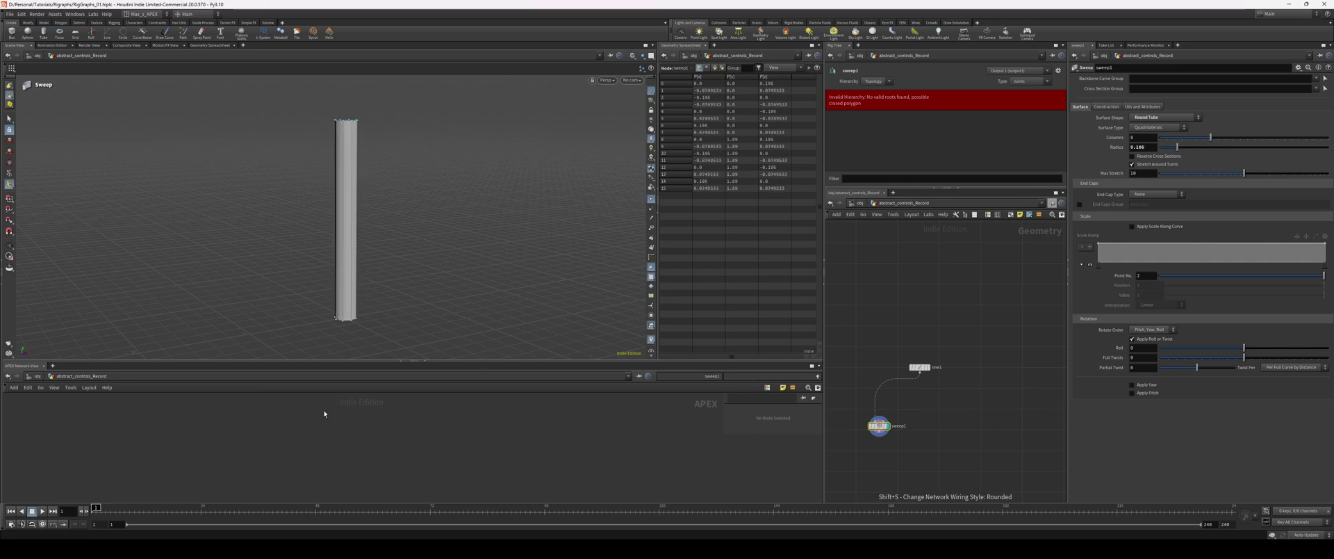
pyautogui.keyDown('alt'); pyautogui.moveTo(456, 253); pyautogui.dragTo(451, 250); pyautogui.keyUp('alt')
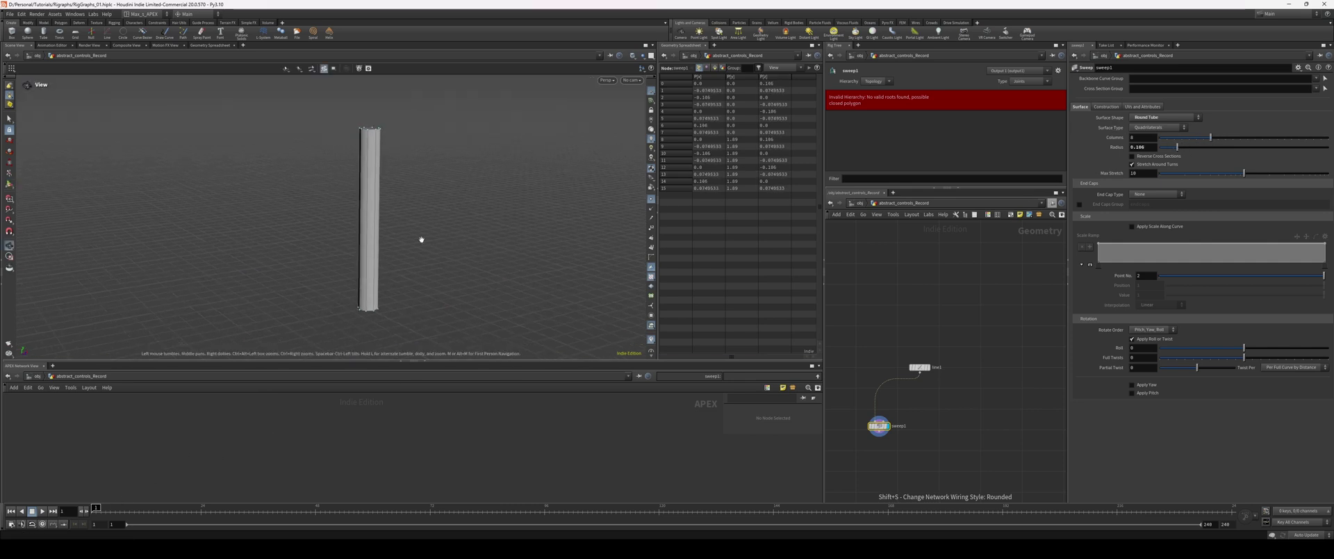
pyautogui.keyDown('alt'); pyautogui.click(1115, 147); pyautogui.keyUp('alt')
# Step: Animate the tube's radius by giving it a larger value at a later frame, and scrub back to preview the growth
pyautogui.moveTo(97, 510); pyautogui.dragTo(305, 510)
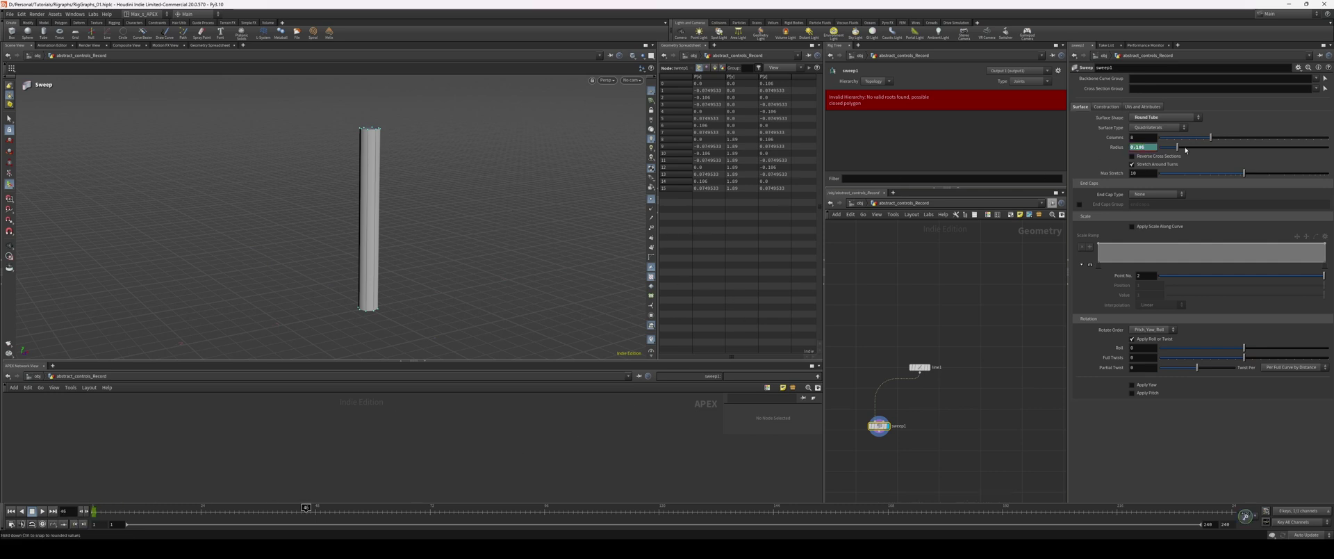
pyautogui.moveTo(1178, 148); pyautogui.dragTo(1207, 148)
pyautogui.moveTo(307, 511); pyautogui.dragTo(167, 511)
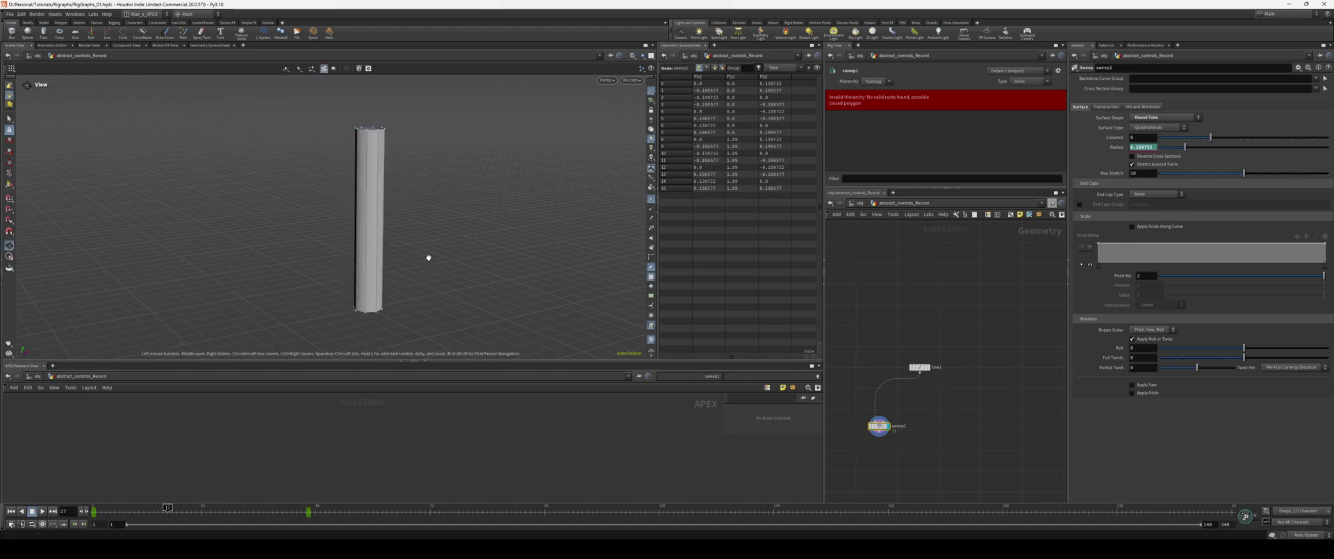
pyautogui.keyDown('alt'); pyautogui.moveTo(427, 257); pyautogui.dragTo(439, 272, button='right'); pyautogui.keyUp('alt')
pyautogui.press('Return')
# Step: Increase the Sweep node's column count at a later frame and scrub back through the animation
pyautogui.moveTo(170, 512); pyautogui.dragTo(409, 513)
pyautogui.moveTo(1212, 138); pyautogui.dragTo(1253, 139)
pyautogui.moveTo(316, 515); pyautogui.dragTo(215, 508)
# Step: Lay out the Line and Sweep nodes neatly in the network
pyautogui.moveTo(955, 435); pyautogui.dragTo(854, 331)
pyautogui.press('l')
pyautogui.click(959, 400)
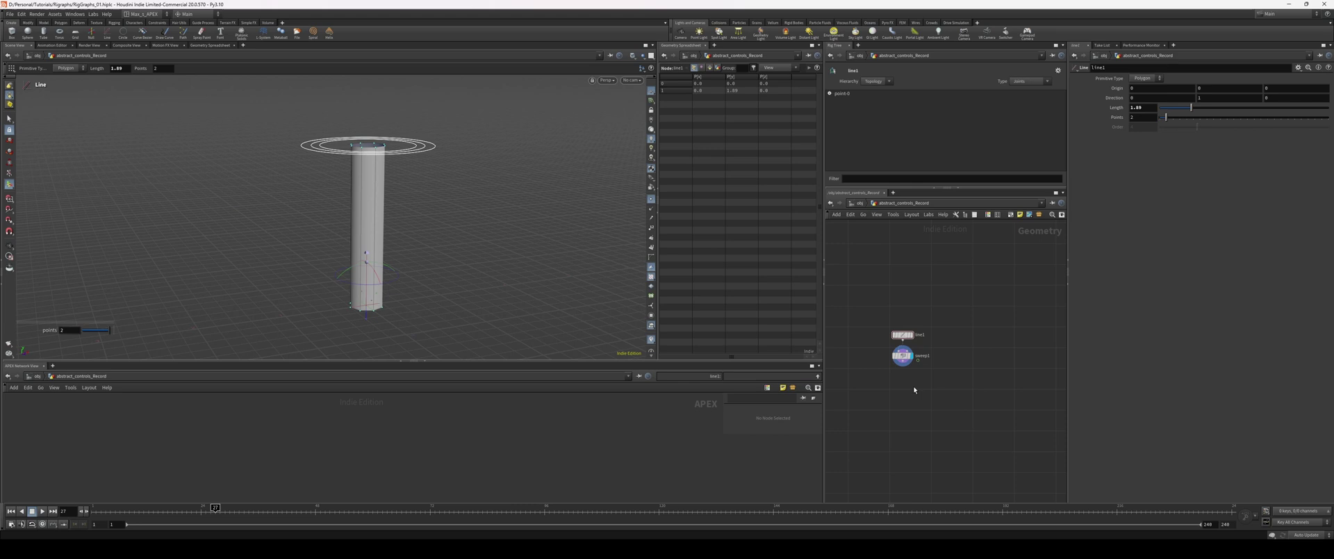
# Step: Scrub the timeline with the Sweep node selected and examine how the tube's radius and columns change
pyautogui.click(904, 355)
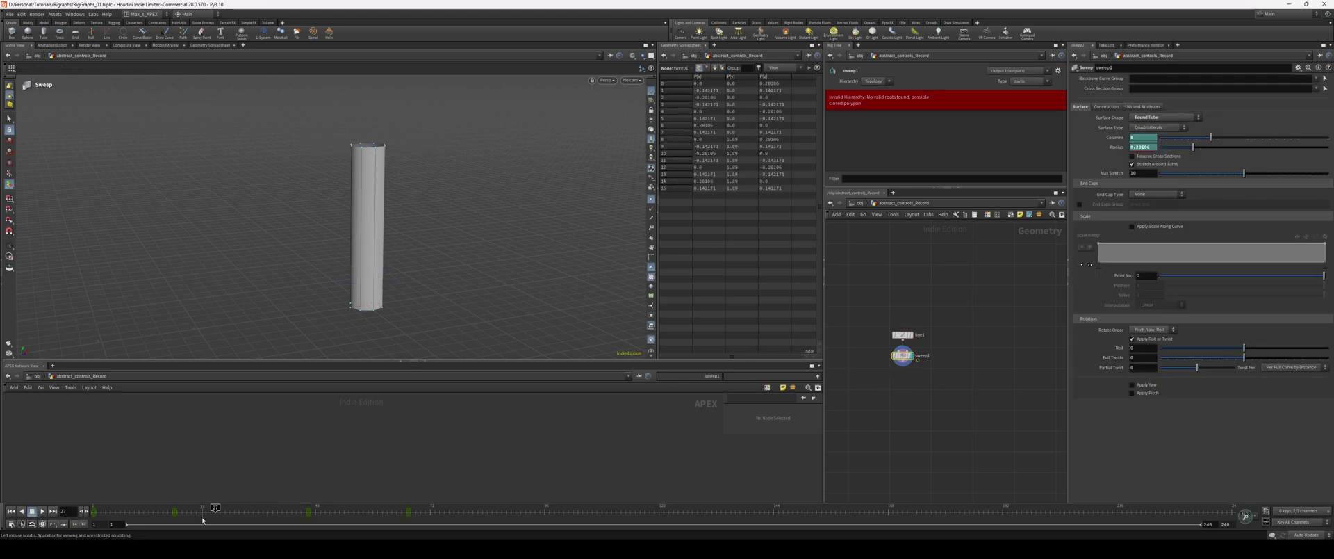
pyautogui.moveTo(211, 509); pyautogui.dragTo(381, 498)
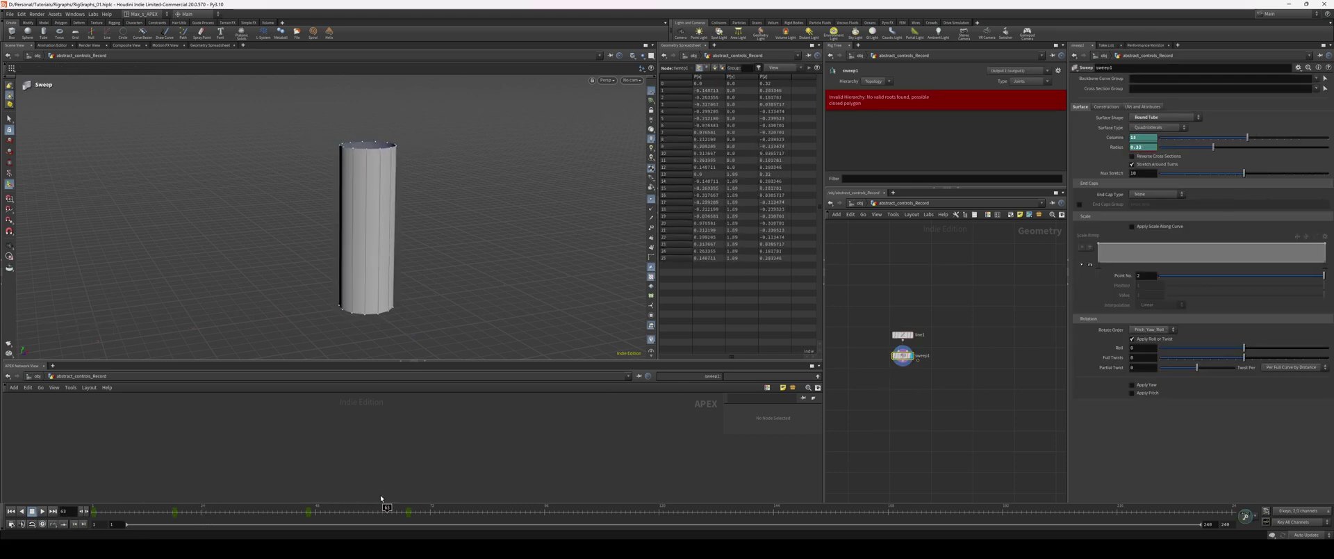
pyautogui.keyDown('alt'); pyautogui.moveTo(377, 174); pyautogui.dragTo(383, 189); pyautogui.keyUp('alt')
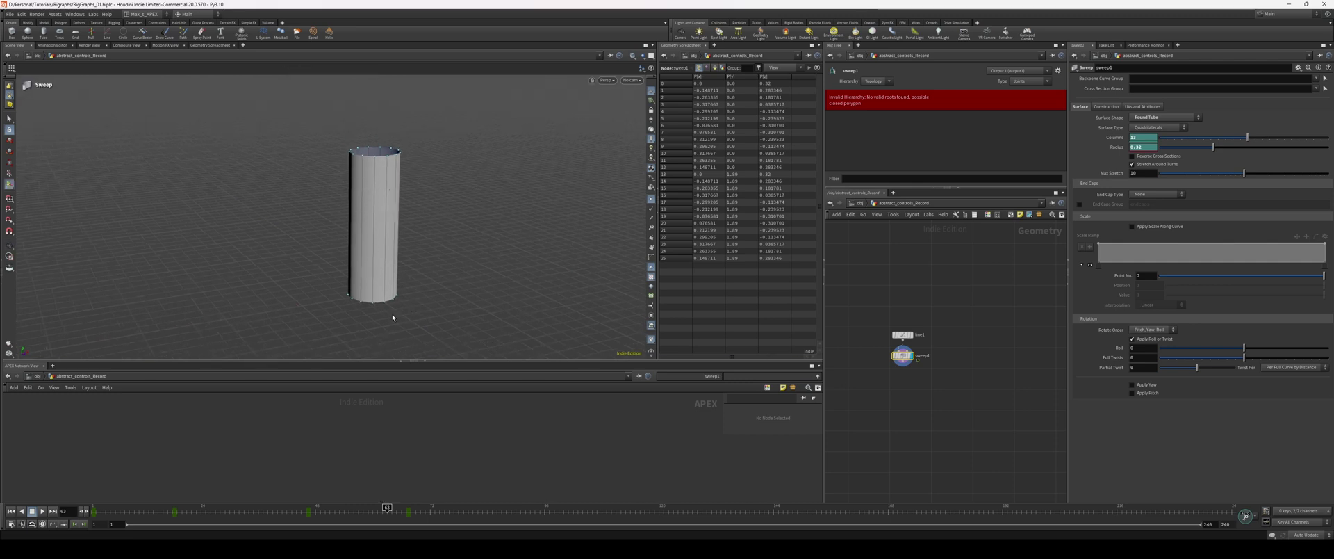
pyautogui.keyDown('alt'); pyautogui.moveTo(365, 331); pyautogui.dragTo(417, 319); pyautogui.keyUp('alt')
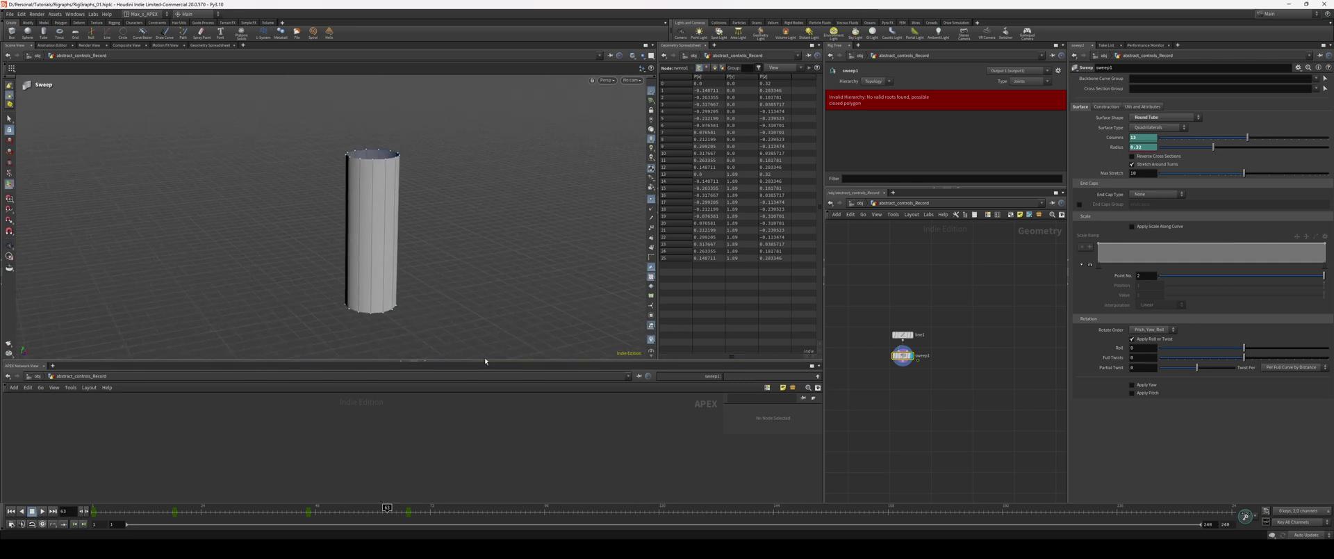
pyautogui.moveTo(485, 360); pyautogui.dragTo(487, 367)
# Step: Delete the Line and Sweep nodes and place an Add node in the network
pyautogui.moveTo(940, 401); pyautogui.dragTo(844, 314)
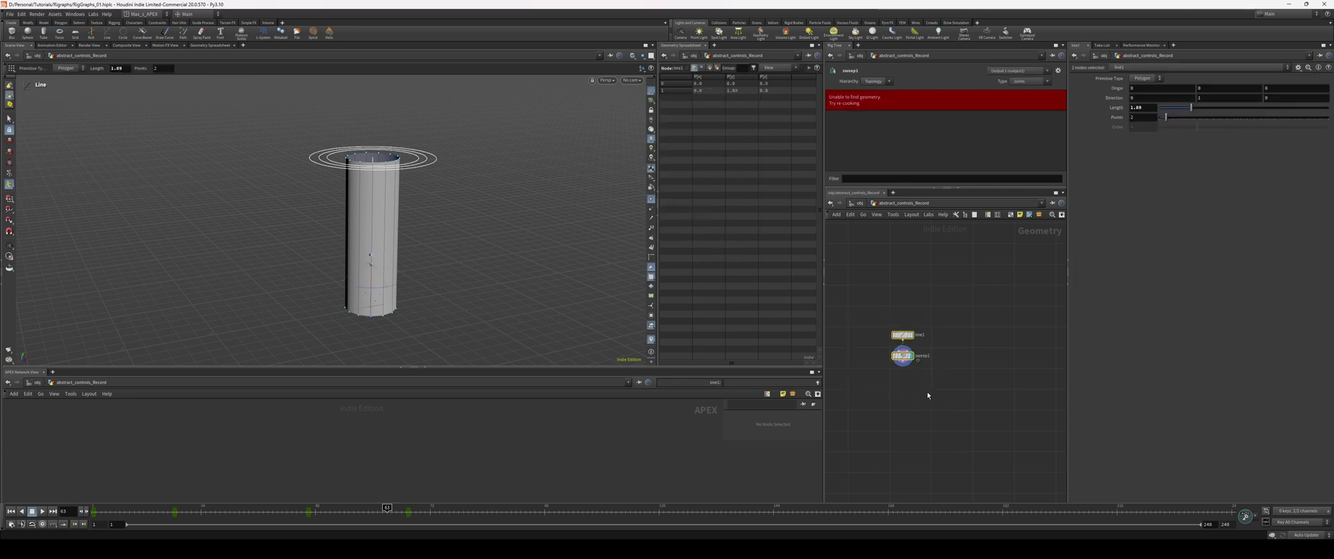
pyautogui.press('Delete')
pyautogui.press('Tab')
pyautogui.write('add')
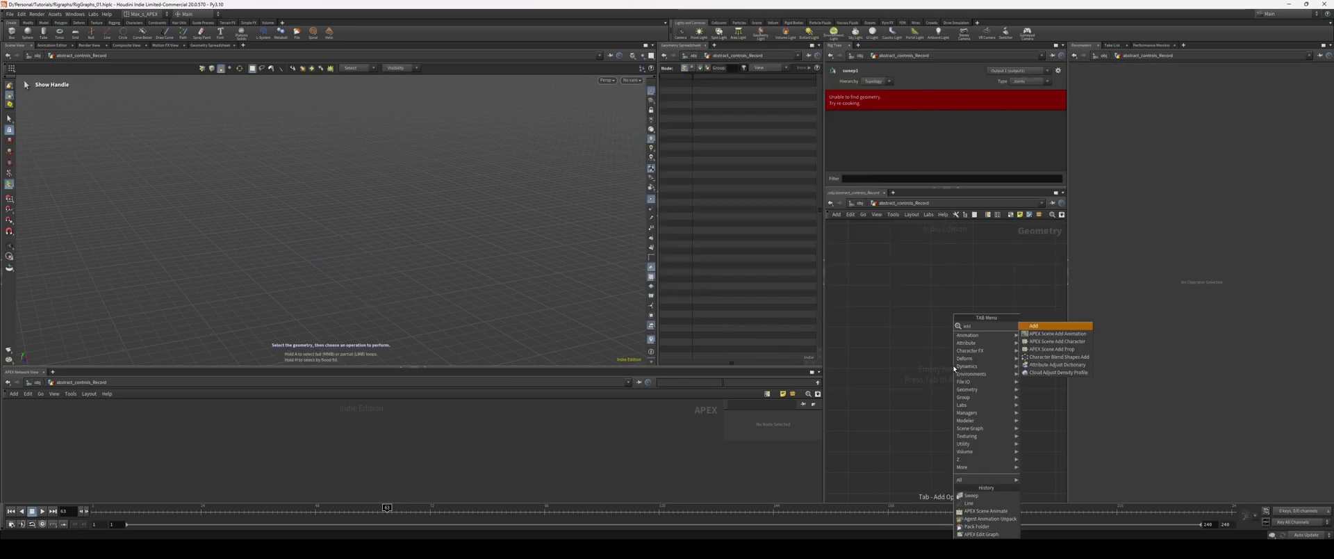
pyautogui.press('Return')
pyautogui.keyDown('alt'); pyautogui.moveTo(446, 330); pyautogui.dragTo(369, 267); pyautogui.keyUp('alt')
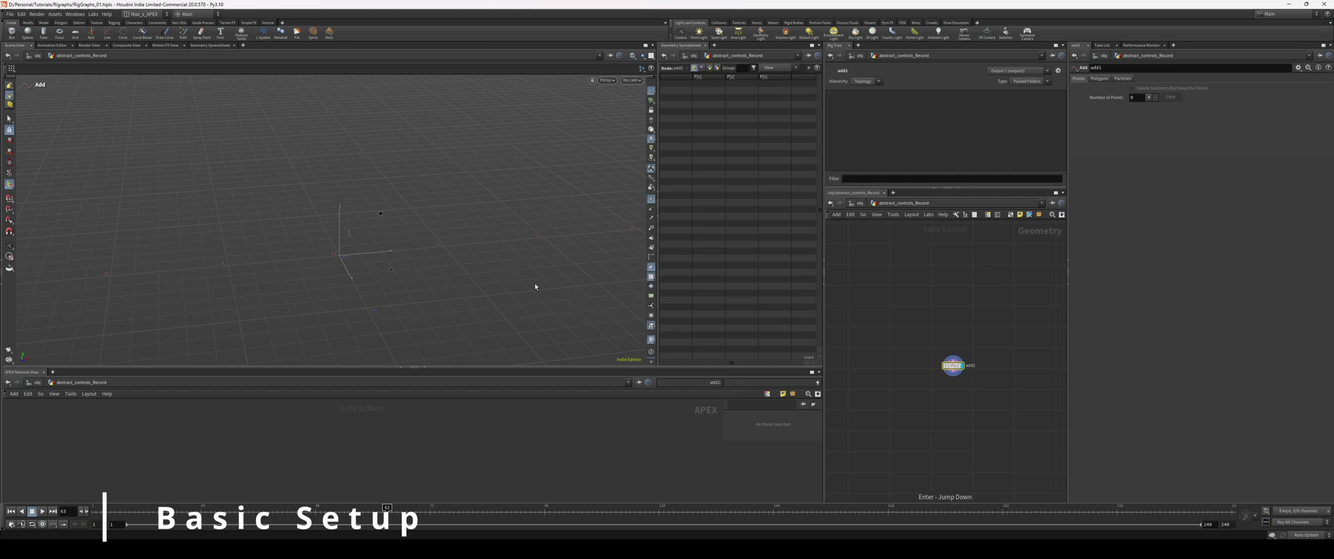
# Step: Give the Add node one point at the origin
pyautogui.moveTo(1008, 344); pyautogui.dragTo(918, 384)
pyautogui.moveTo(963, 436); pyautogui.dragTo(890, 380, button='middle')
pyautogui.keyDown('alt'); pyautogui.moveTo(345, 271); pyautogui.dragTo(487, 273); pyautogui.keyUp('alt')
pyautogui.moveTo(313, 247)
pyautogui.keyDown('alt'); pyautogui.mouseDown()
pyautogui.moveTo(275, 244)
pyautogui.moveTo(310, 256)
pyautogui.mouseUp(); pyautogui.keyUp('alt')
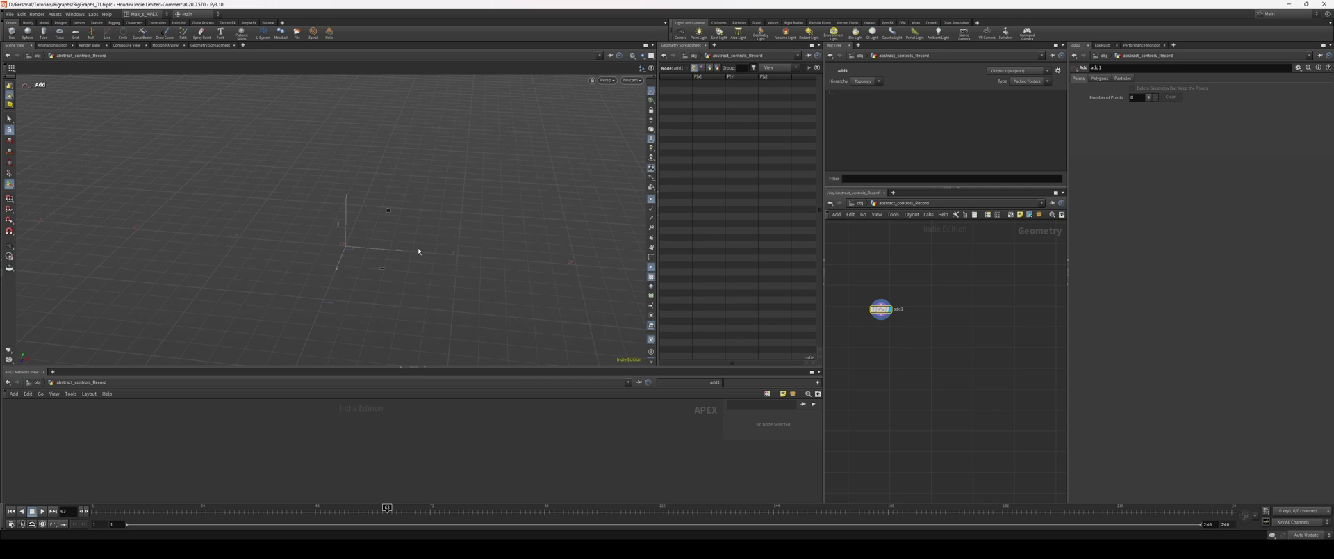
pyautogui.keyDown('alt'); pyautogui.moveTo(421, 246); pyautogui.dragTo(223, 268); pyautogui.keyUp('alt')
pyautogui.keyDown('alt'); pyautogui.moveTo(223, 269); pyautogui.dragTo(207, 270, button='middle'); pyautogui.keyUp('alt')
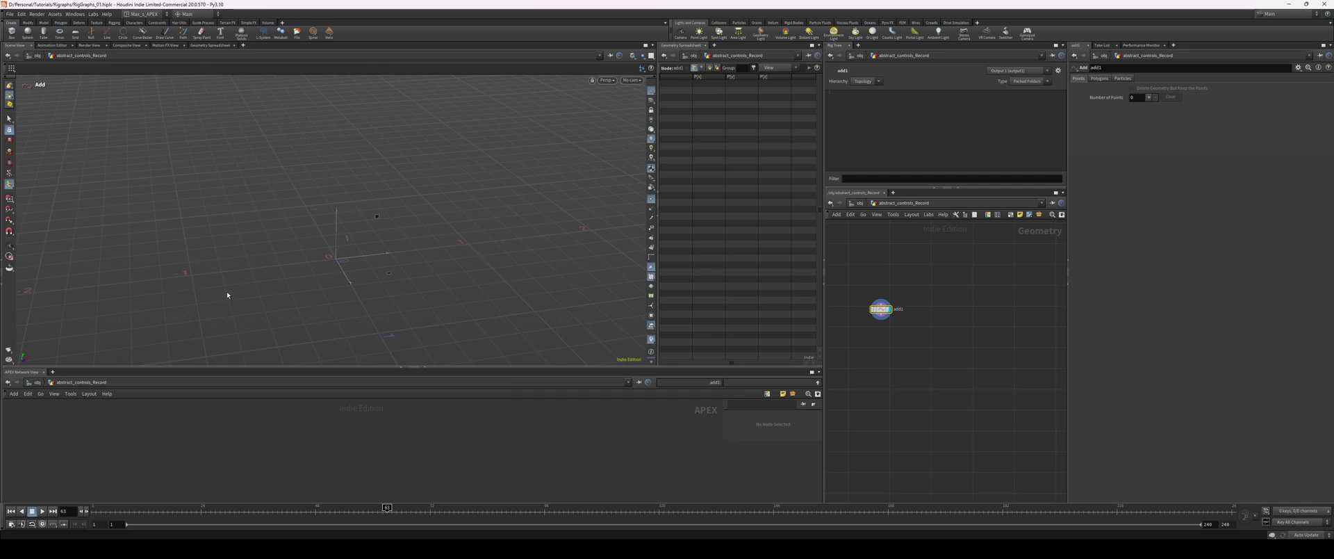
pyautogui.keyDown('alt'); pyautogui.moveTo(332, 257); pyautogui.dragTo(317, 281, button='right'); pyautogui.keyUp('alt')
pyautogui.press('Return')
pyautogui.click(1147, 97)
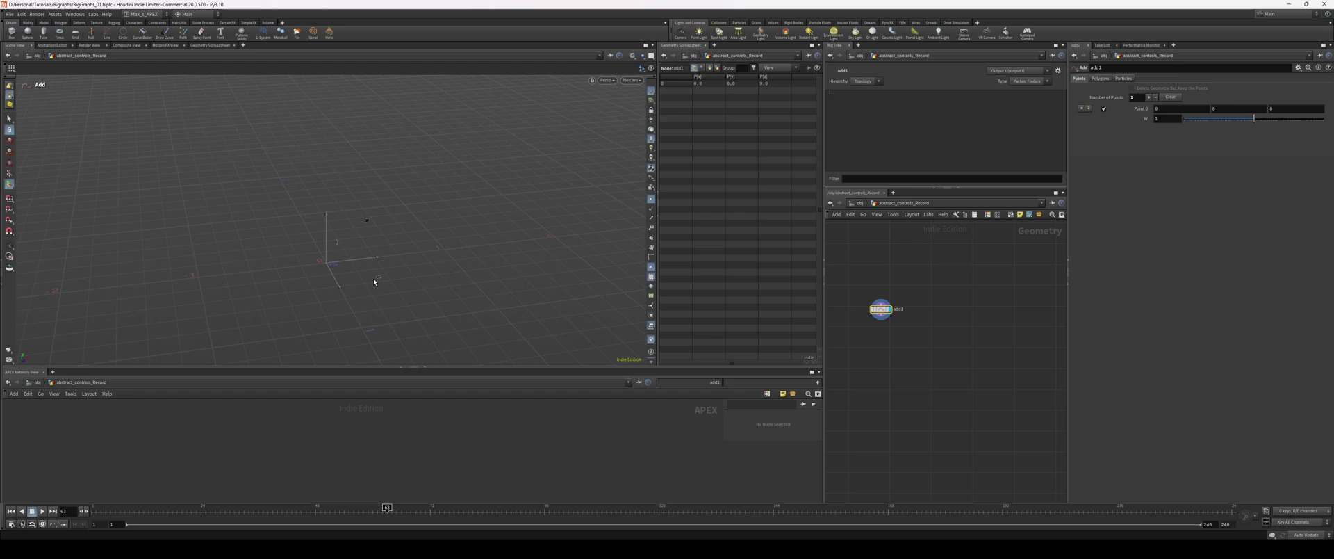
pyautogui.keyDown('alt'); pyautogui.moveTo(373, 280); pyautogui.dragTo(384, 268); pyautogui.keyUp('alt')
# Step: Create two copies of the Add node and rename them parent_1 and parent_2
pyautogui.hotkey('ctrl', 'c')
pyautogui.hotkey('ctrl', 'v')
pyautogui.hotkey('ctrl', 'v')
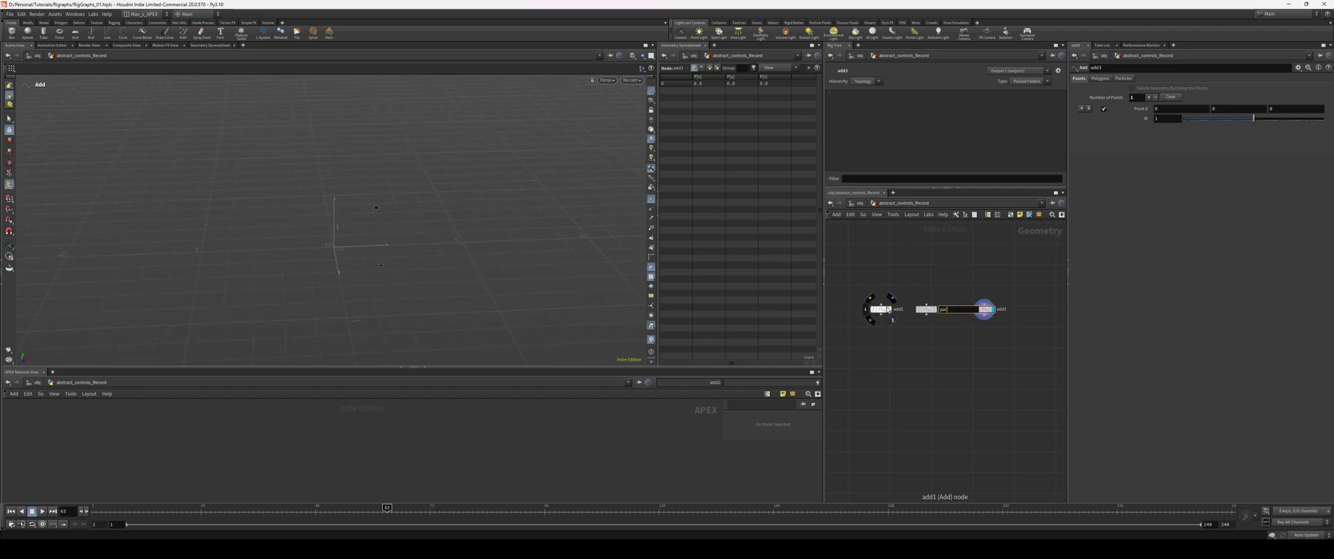
pyautogui.press('Return')
pyautogui.click(996, 310)
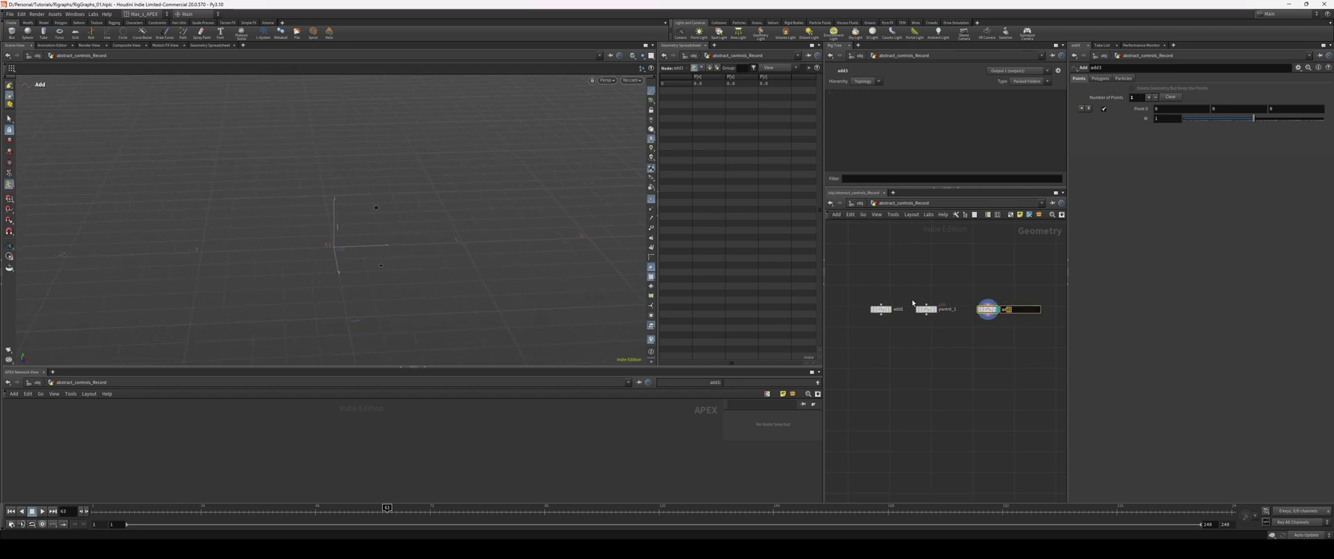
pyautogui.write('parent_2')
pyautogui.press('Return')
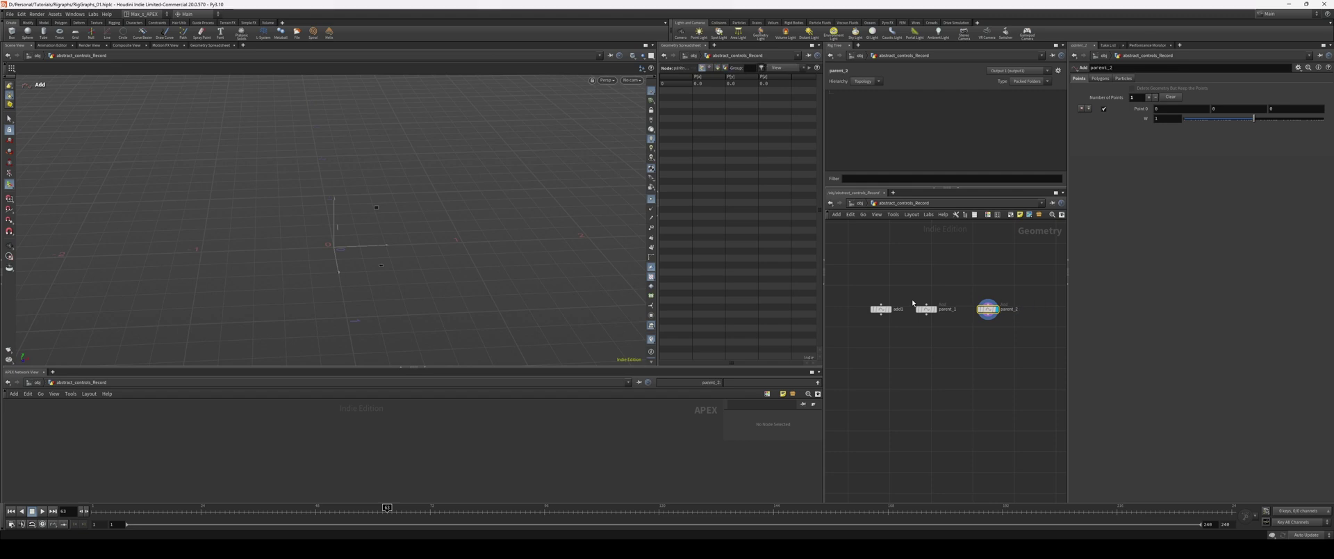
# Step: Set the point's X position to 1 on parent_1 and to -1 on parent_2
pyautogui.click(925, 308)
pyautogui.click(987, 309)
pyautogui.write('-1')
pyautogui.press('Return')
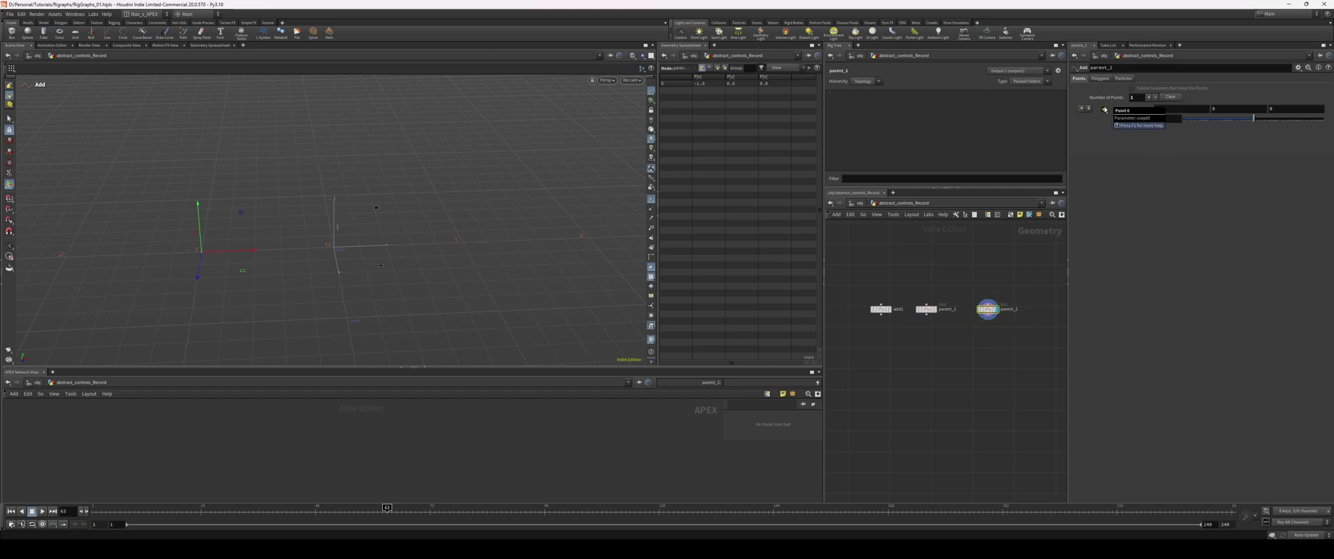
# Step: Add a Name node below the original Add node, set its class to Point and its name to child
pyautogui.click(880, 308)
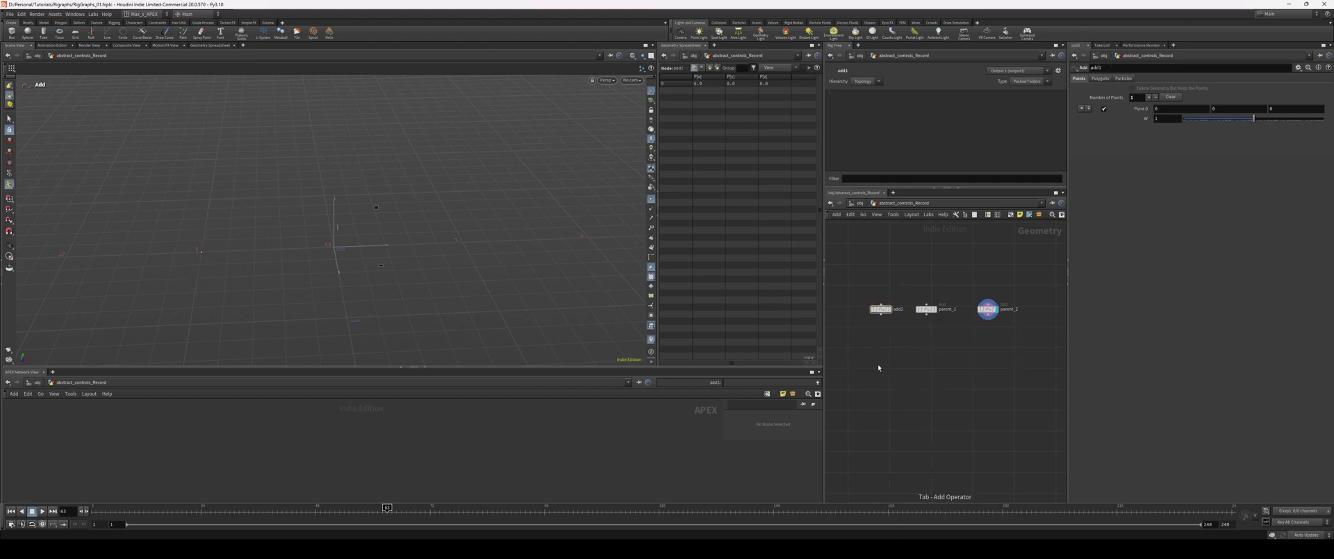
pyautogui.click(878, 364)
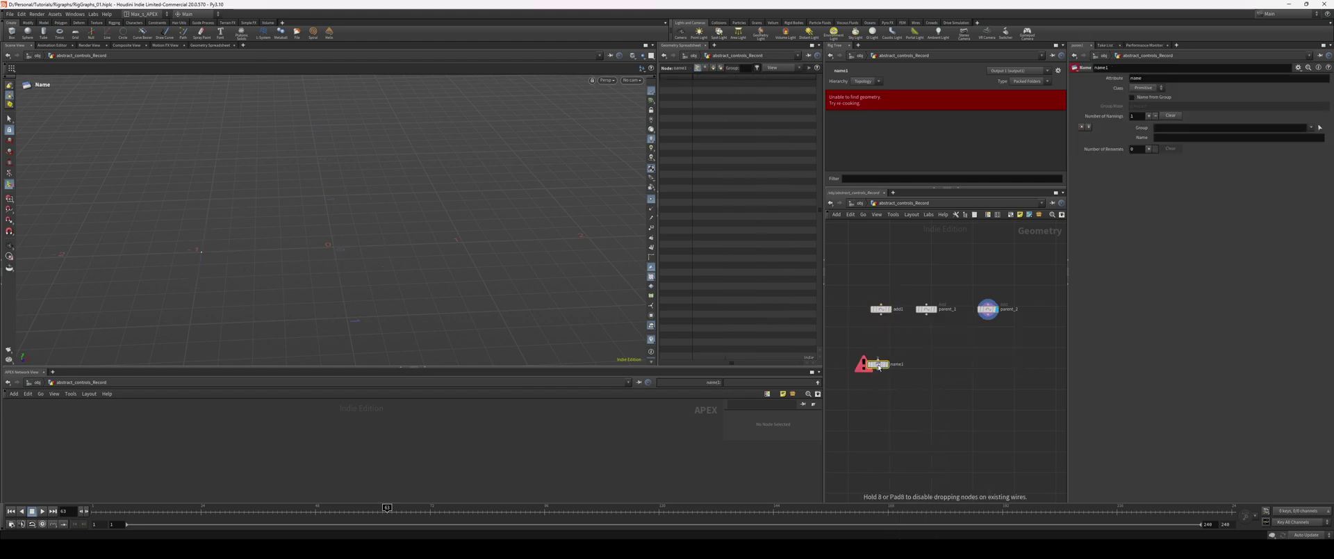
pyautogui.click(1163, 136)
pyautogui.write('child')
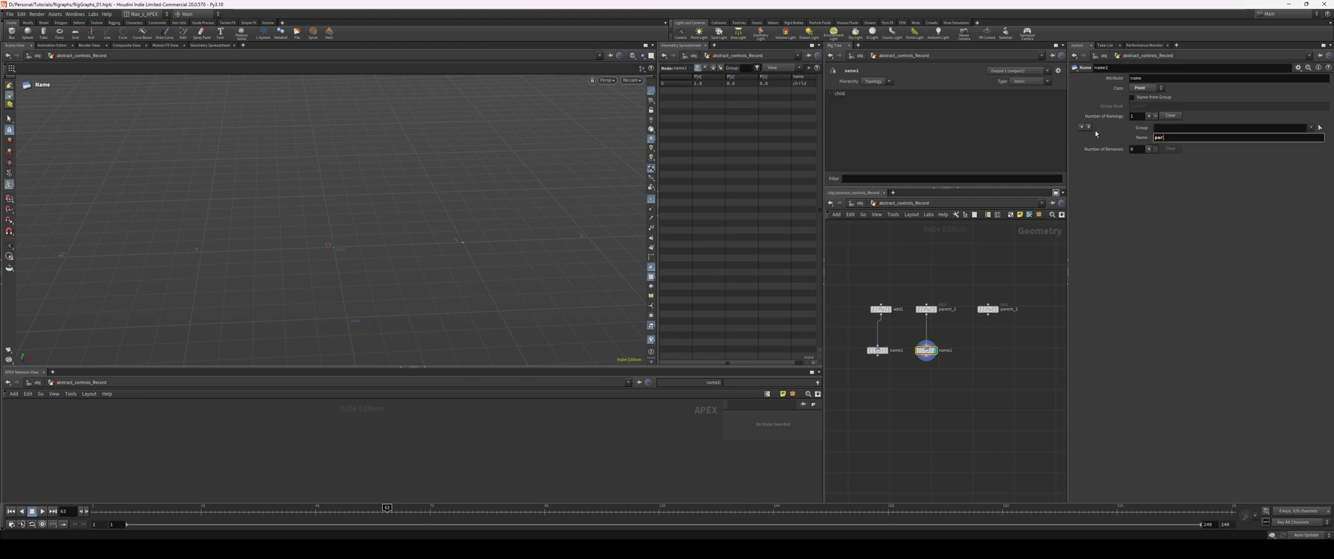
# Step: Set the name to parent_1 on a copied Name node below parent_1, and connect another copy below parent_2
pyautogui.write('parent_1')
pyautogui.press('Return')
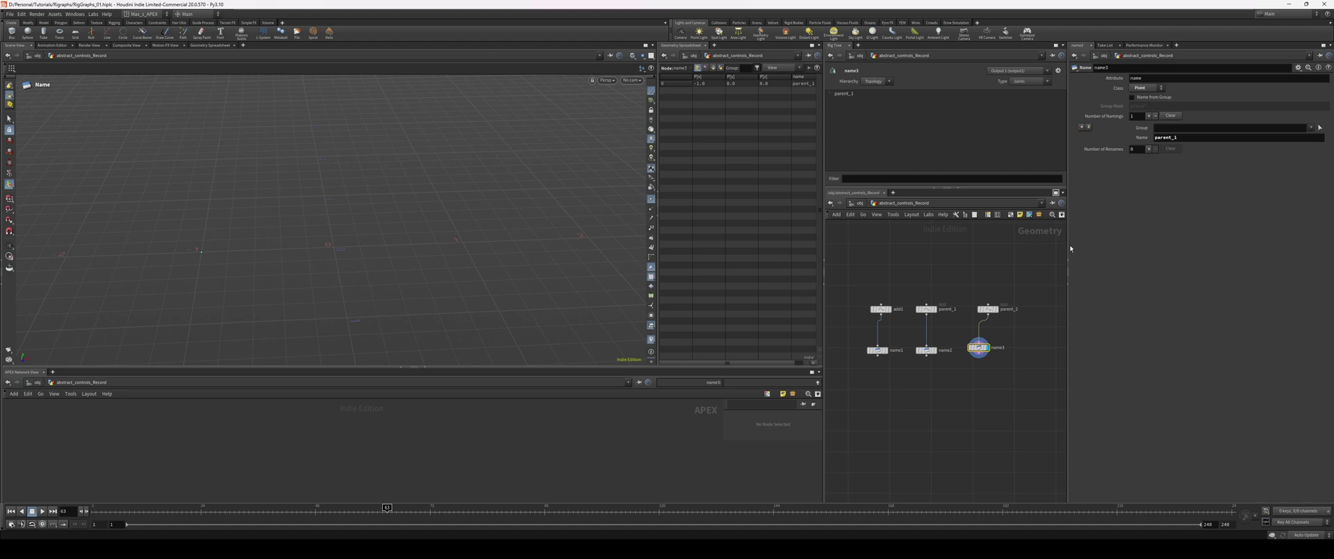
# Step: Set the point name to parent_2 on the third Name node, below the parent_2 Add node
pyautogui.click(1193, 136)
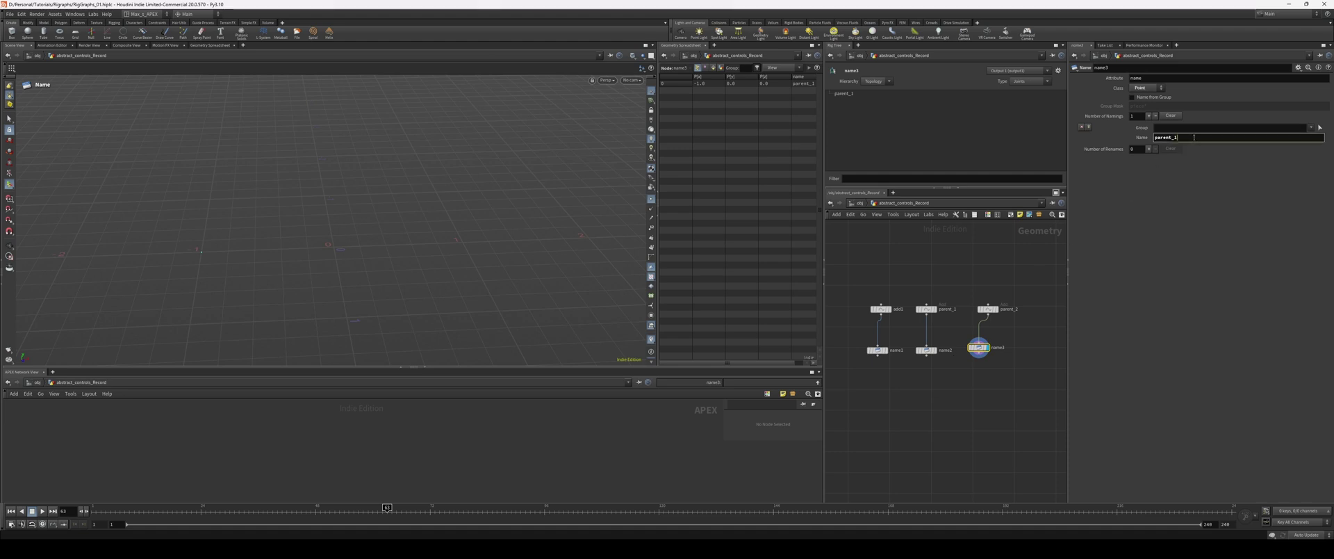
pyautogui.press('BackSpace')
pyautogui.write('2')
pyautogui.press('Return')
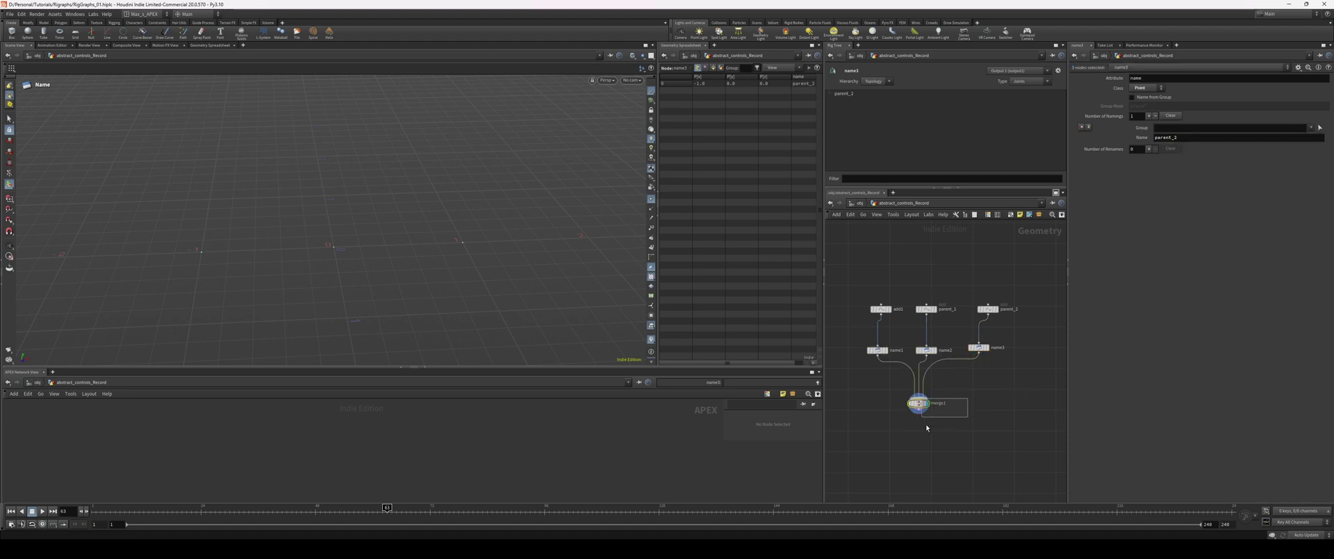
# Step: Add a Rig Doctor node below the merged Name nodes and enable Initialize Transforms
pyautogui.press('Tab')
pyautogui.press('Return')
pyautogui.click(919, 424)
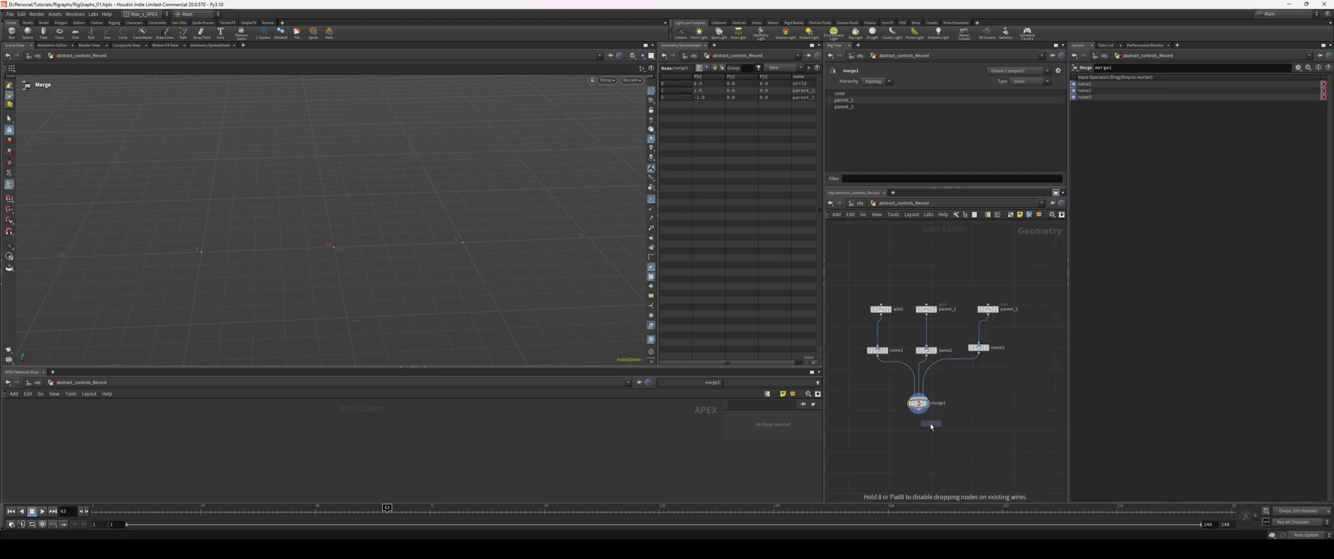
pyautogui.click(1132, 236)
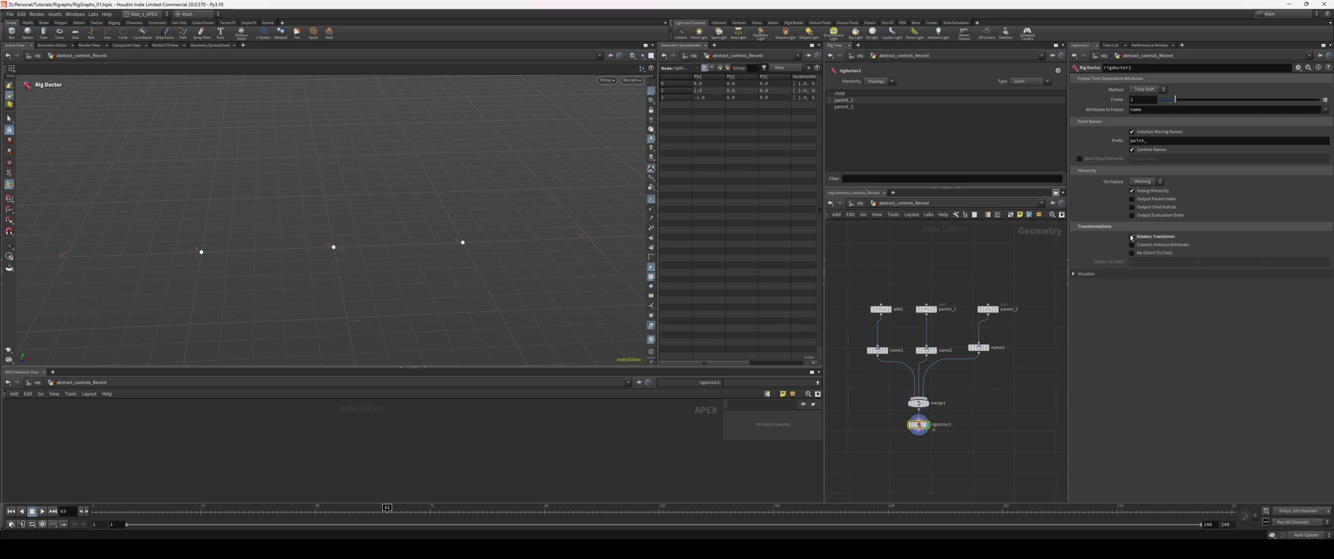
# Step: Add a Pack Folder node fed by the Rig Doctor, with its input named Base and typed skel
pyautogui.keyDown('alt'); pyautogui.moveTo(362, 310); pyautogui.dragTo(385, 286); pyautogui.keyUp('alt')
pyautogui.moveTo(417, 367); pyautogui.dragTo(417, 352)
pyautogui.moveTo(425, 269); pyautogui.dragTo(328, 261)
pyautogui.keyDown('alt'); pyautogui.moveTo(387, 256); pyautogui.dragTo(366, 258, button='middle'); pyautogui.keyUp('alt')
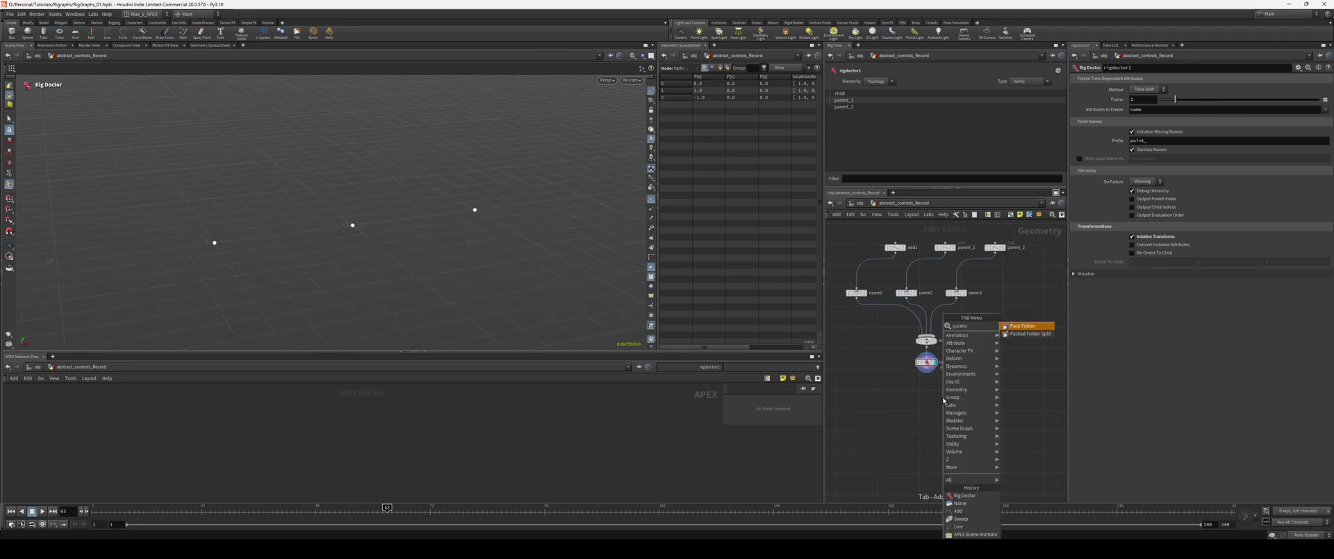
pyautogui.press('Return')
pyautogui.click(942, 396)
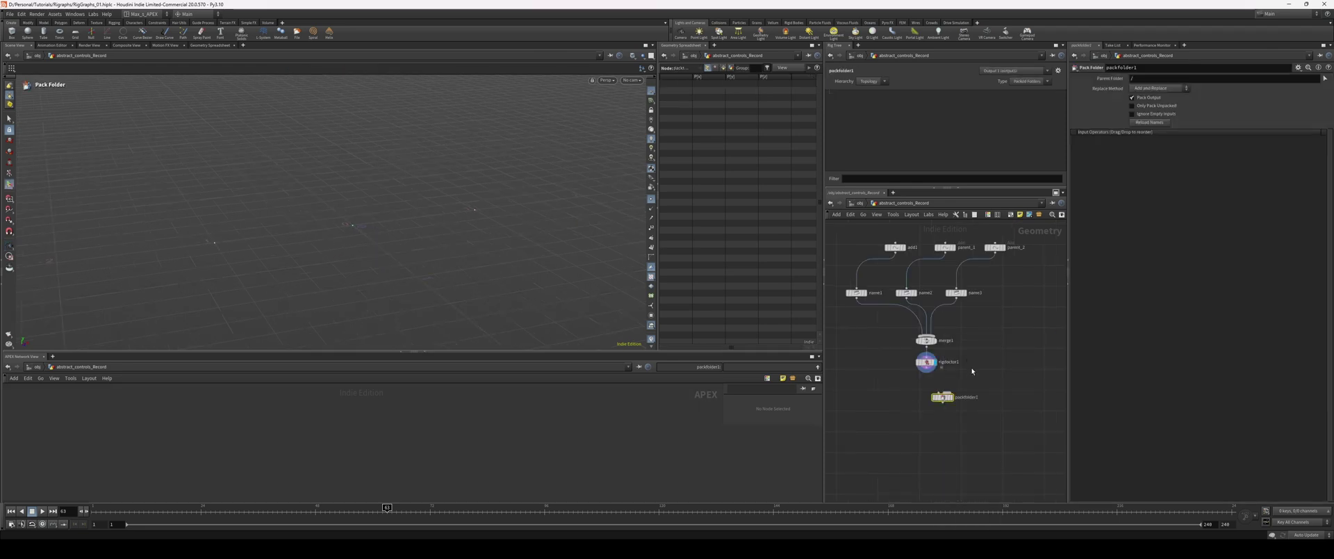
pyautogui.moveTo(1161, 132); pyautogui.dragTo(879, 141)
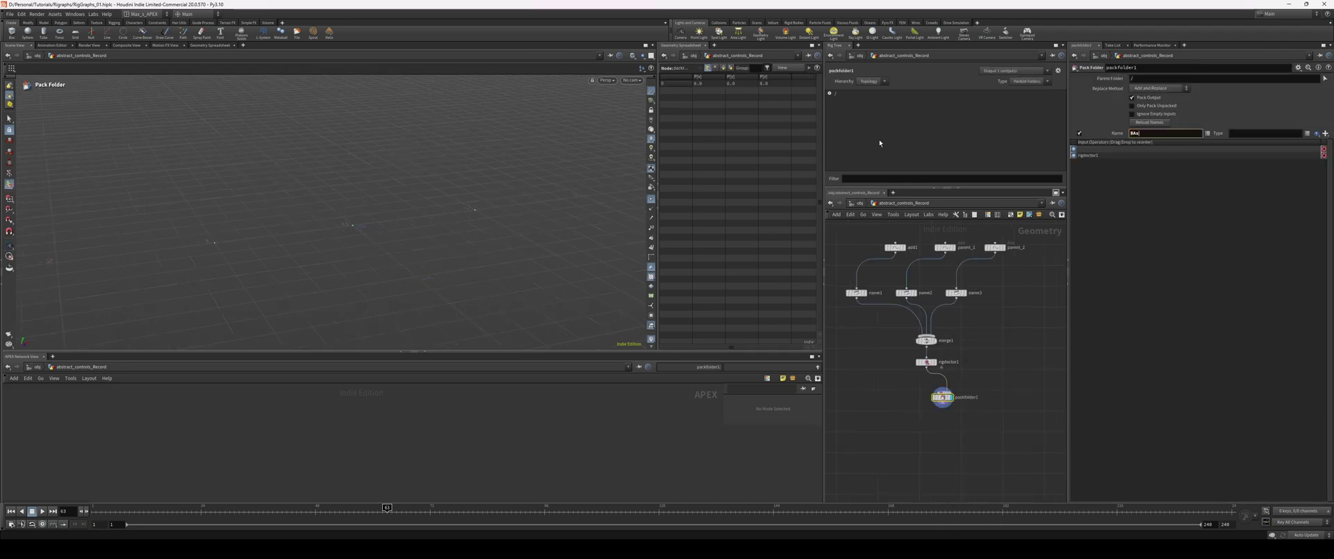
pyautogui.write('Base')
pyautogui.press('Tab')
pyautogui.write('skel')
pyautogui.press('Return')
pyautogui.moveTo(986, 405); pyautogui.dragTo(896, 337)
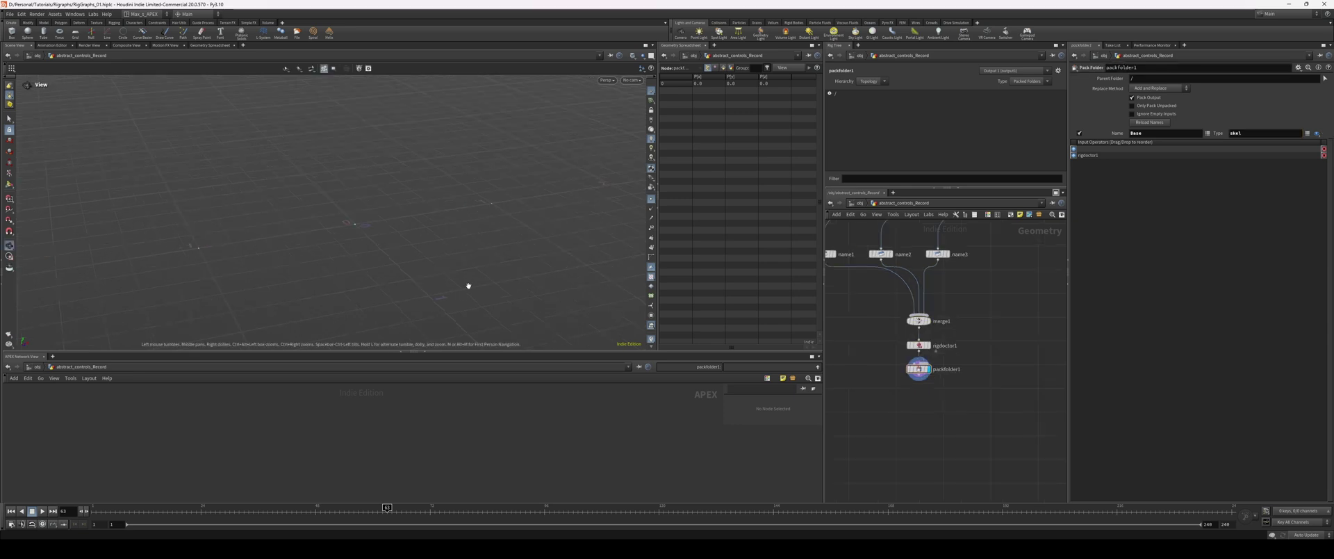
# Step: Add an APEX Autorig Component below the Pack Folder, display it and set its component to fktransform
pyautogui.keyDown('alt'); pyautogui.moveTo(468, 286); pyautogui.dragTo(453, 283); pyautogui.keyUp('alt')
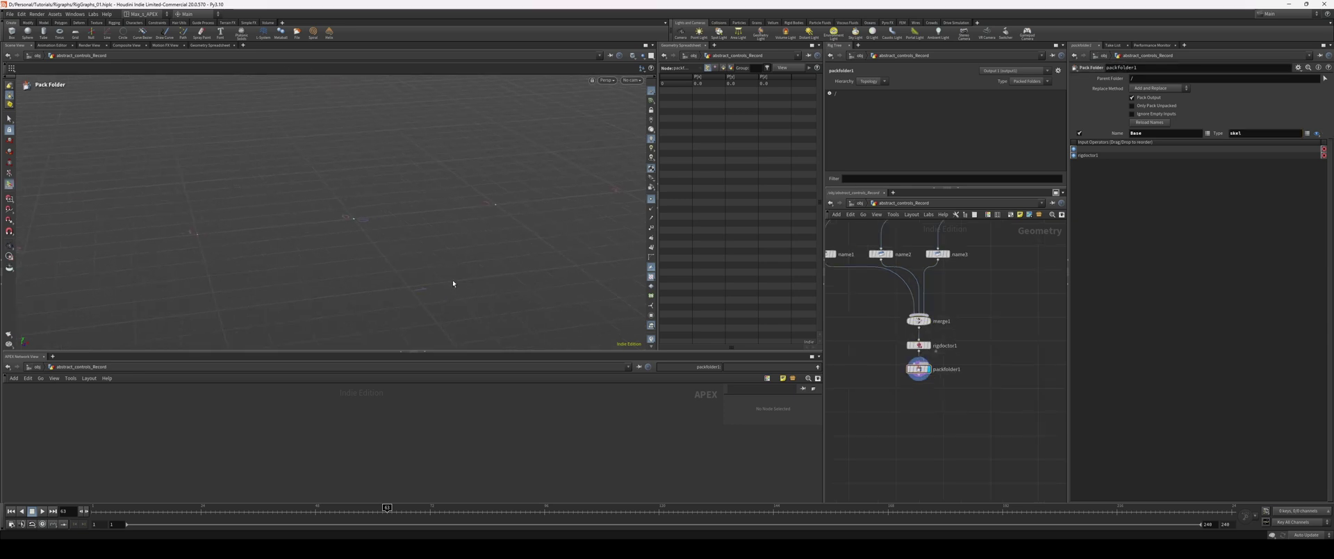
pyautogui.moveTo(916, 440); pyautogui.dragTo(944, 429, button='middle')
pyautogui.press('Tab')
pyautogui.write('autorig')
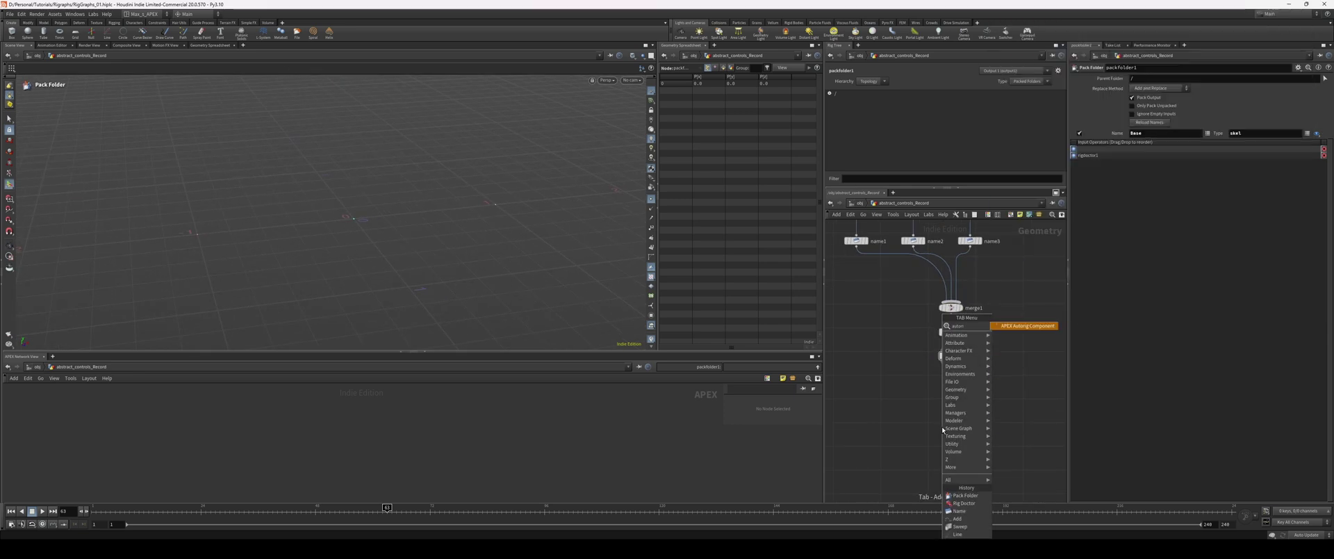
pyautogui.press('Return')
pyautogui.click(941, 427)
pyautogui.click(950, 363)
pyautogui.click(942, 420)
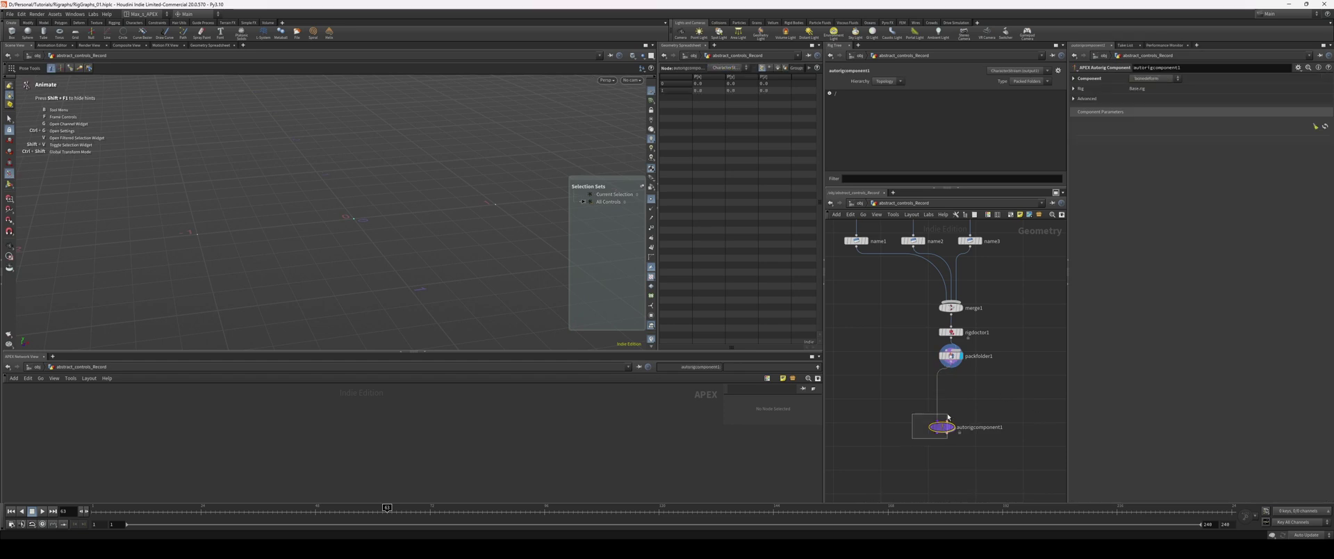
pyautogui.click(942, 434)
pyautogui.click(1012, 387)
pyautogui.click(1152, 78)
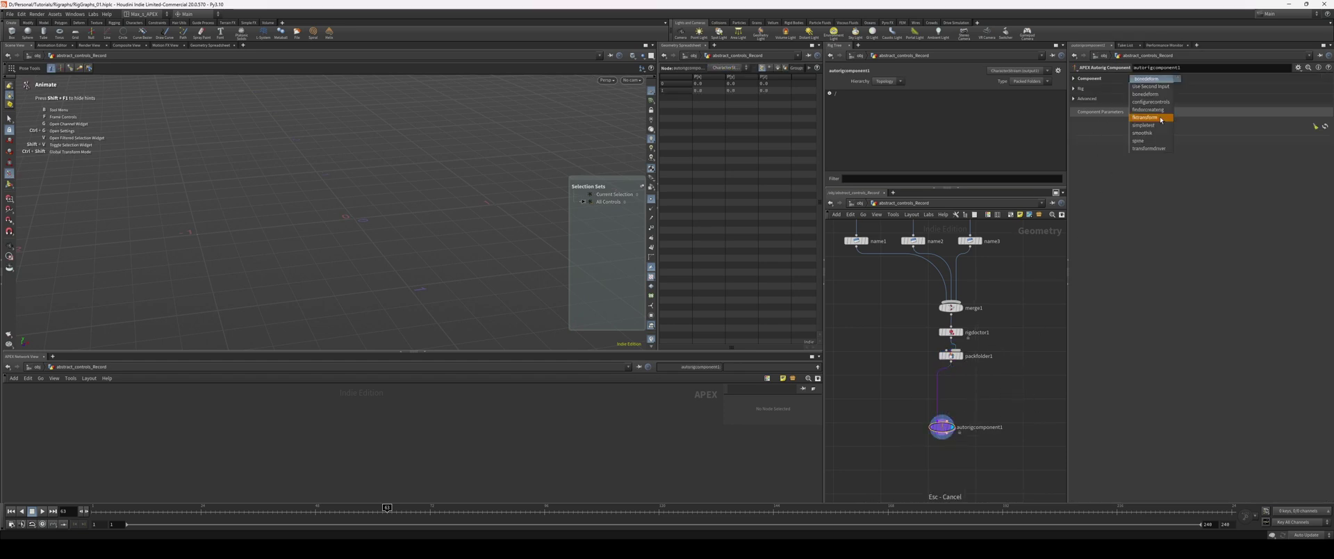
pyautogui.click(1148, 119)
pyautogui.keyDown('alt'); pyautogui.moveTo(301, 212); pyautogui.dragTo(366, 285, button='right'); pyautogui.keyUp('alt')
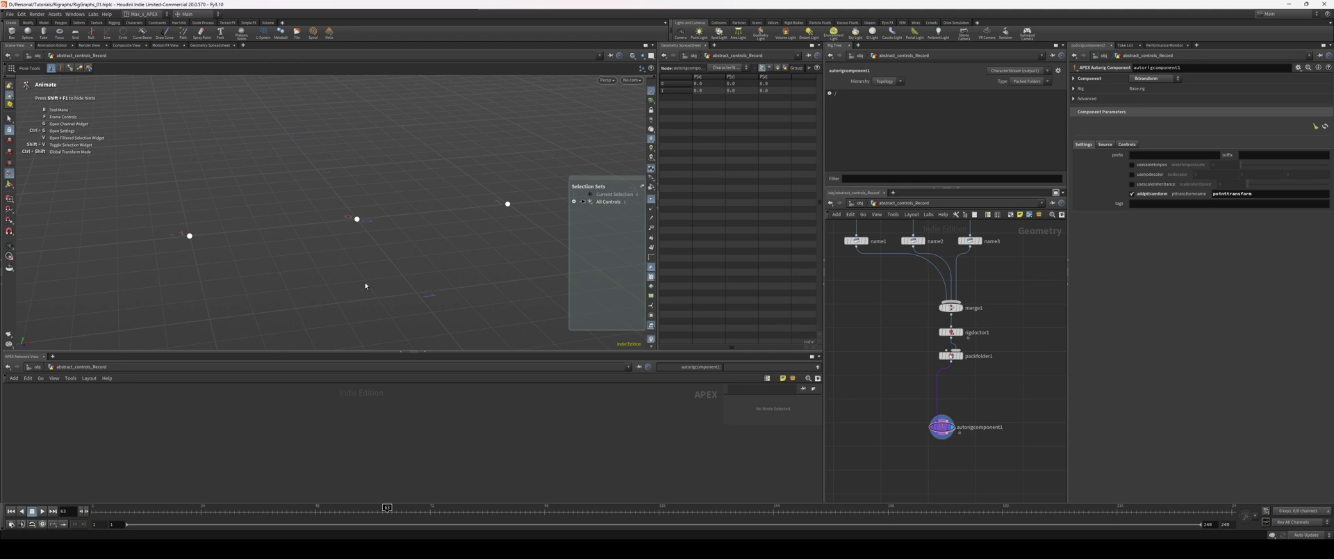
# Step: Rename the Autorig Component node to init_ and place it just below the Pack Folder
pyautogui.moveTo(941, 427); pyautogui.dragTo(950, 399)
pyautogui.keyDown('alt'); pyautogui.moveTo(528, 315); pyautogui.dragTo(376, 255); pyautogui.keyUp('alt')
pyautogui.moveTo(940, 408); pyautogui.dragTo(918, 380, button='middle')
pyautogui.click(967, 372)
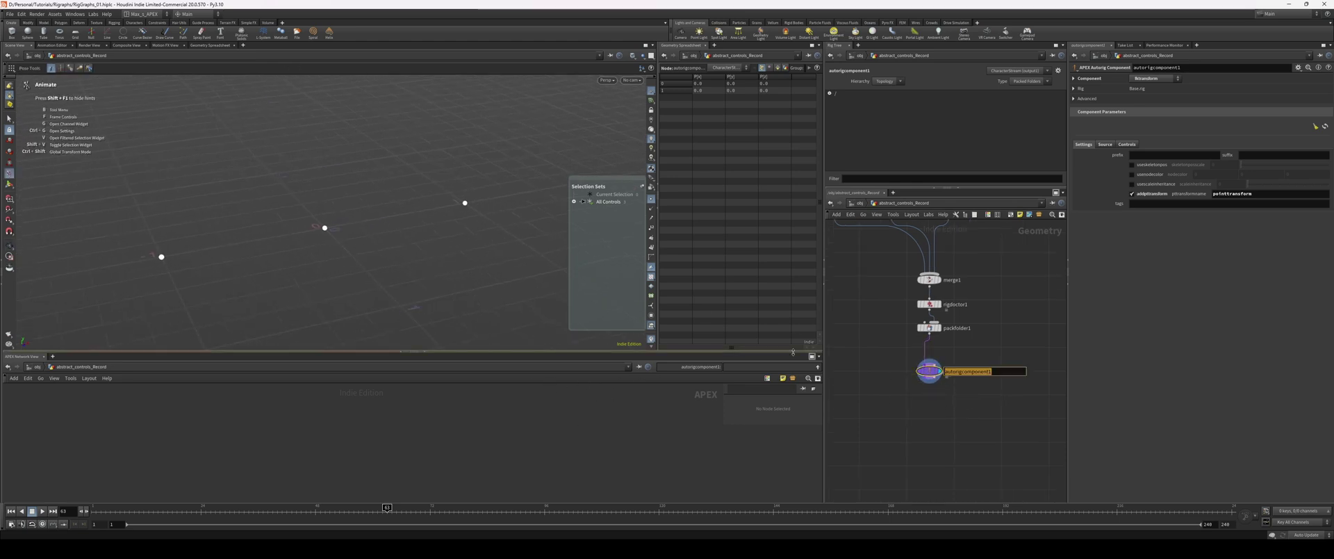
pyautogui.write('init_')
pyautogui.press('Return')
pyautogui.moveTo(929, 371); pyautogui.dragTo(926, 361)
pyautogui.moveTo(976, 417); pyautogui.dragTo(967, 395, button='middle')
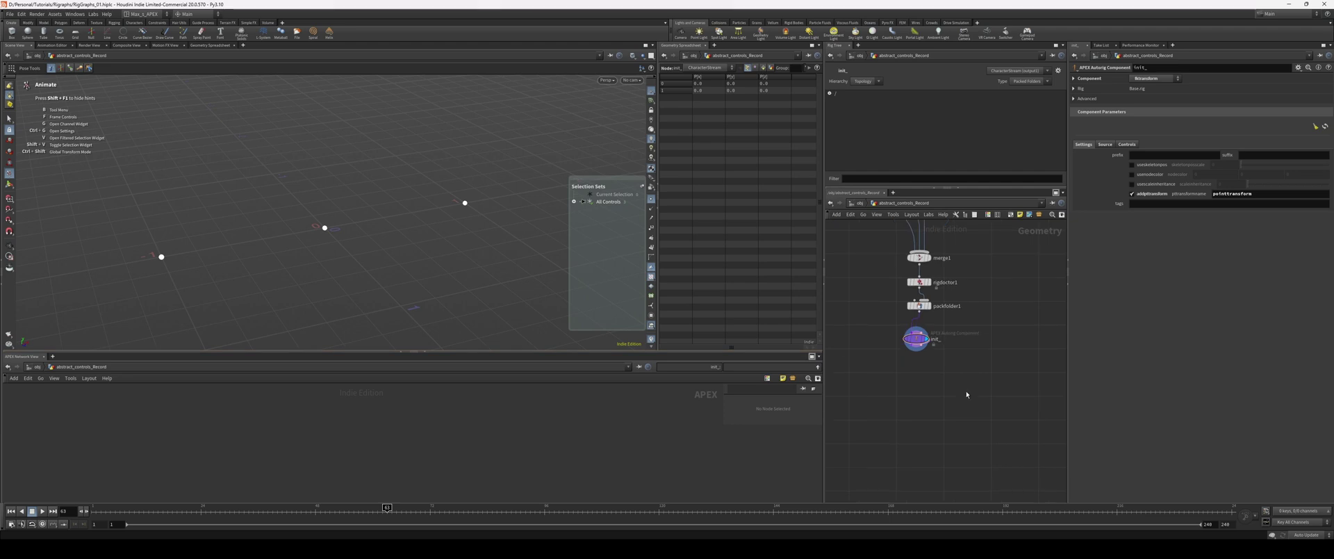
# Step: Test the three rig controls by moving each one freely in the viewport
pyautogui.click(319, 225)
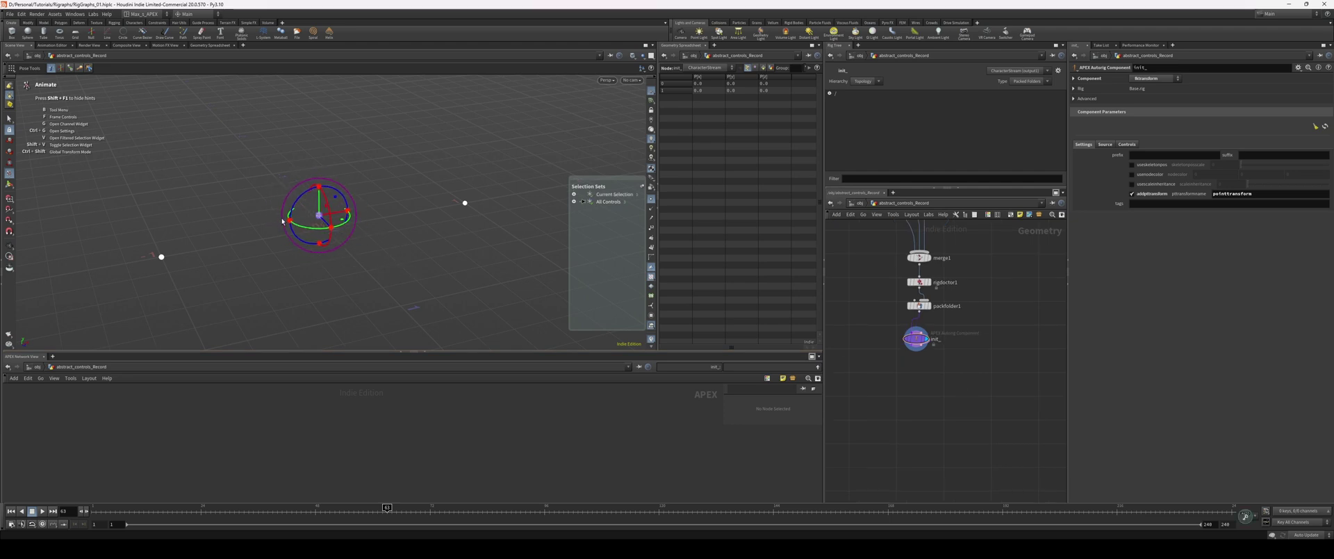
pyautogui.moveTo(338, 208); pyautogui.dragTo(309, 207)
pyautogui.click(366, 228)
pyautogui.click(161, 257)
pyautogui.moveTo(161, 256); pyautogui.dragTo(152, 247)
pyautogui.click(388, 231)
pyautogui.click(464, 203)
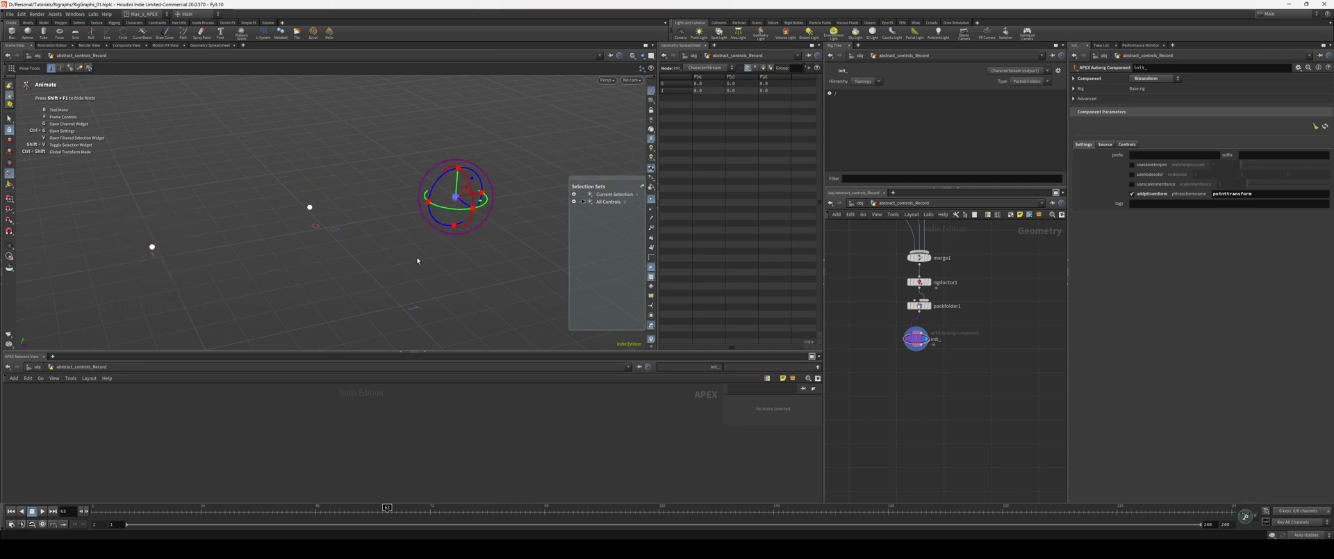
pyautogui.click(417, 259)
pyautogui.moveTo(929, 367); pyautogui.dragTo(935, 379, button='middle')
pyautogui.scroll(1, 936, 379)
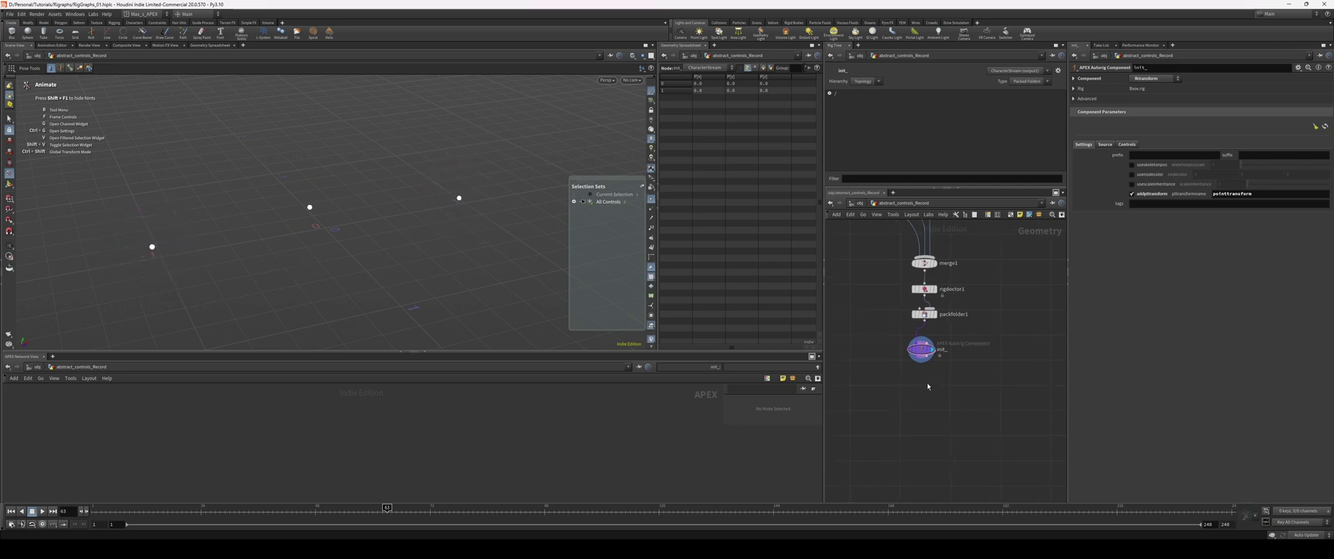
pyautogui.press('Tab')
pyautogui.write('unpack')
pyautogui.press('Down')
pyautogui.press('Up')
pyautogui.press('Escape')
pyautogui.click(964, 393)
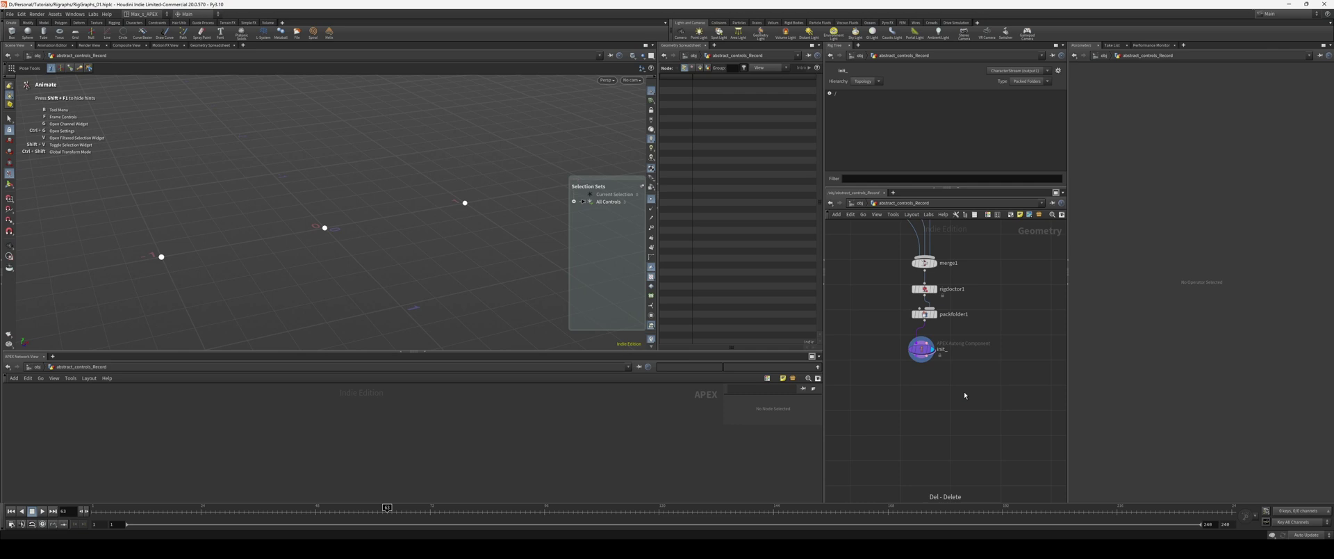
# Step: Add an Unpack Folder node below init_, set its extract pattern to /*.rig and frame the graph in an enlarged APEX network view
pyautogui.press('Tab')
pyautogui.write('unpackf')
pyautogui.press('Return')
pyautogui.click(964, 393)
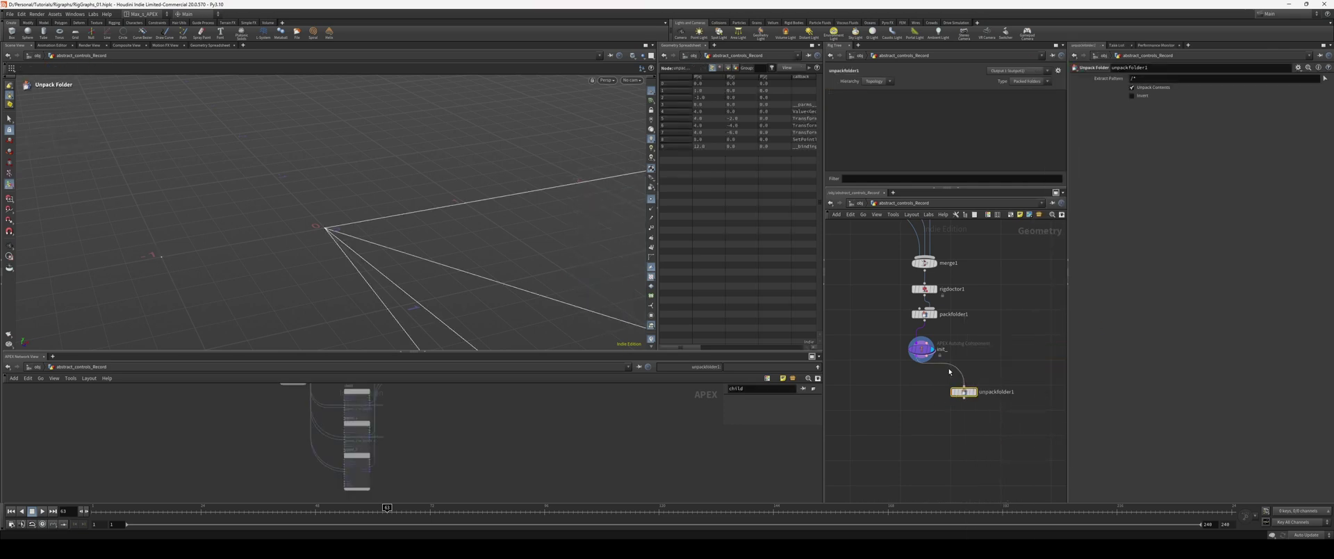
pyautogui.click(1155, 78)
pyautogui.write('.rig')
pyautogui.press('Return')
pyautogui.press('h')
pyautogui.moveTo(567, 431); pyautogui.dragTo(519, 440, button='middle')
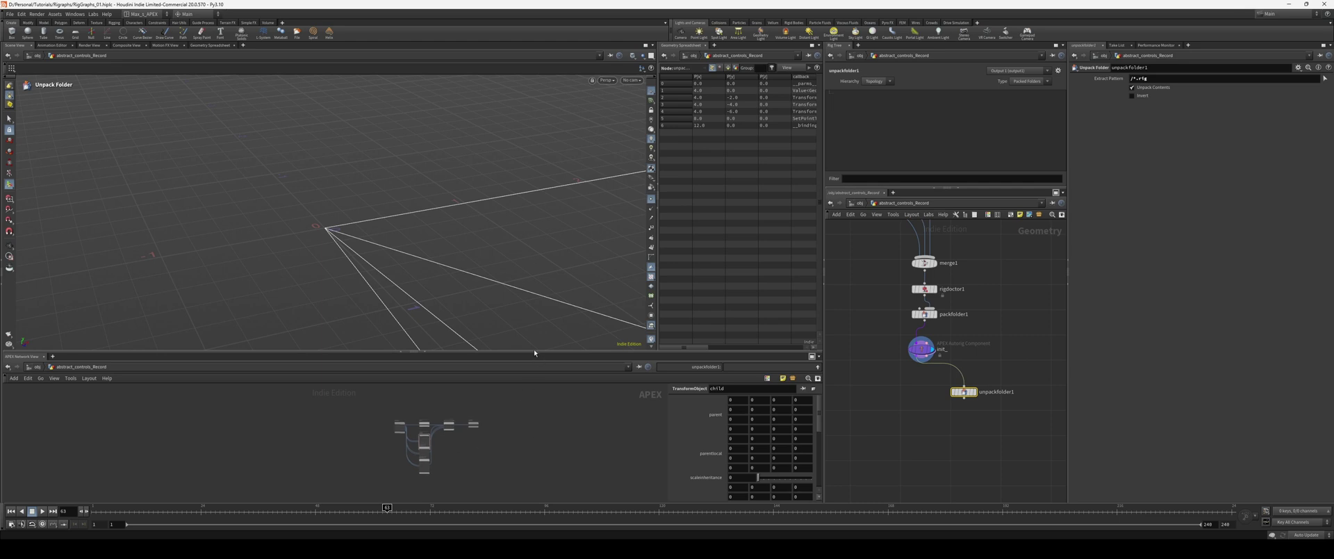
pyautogui.moveTo(540, 351); pyautogui.dragTo(540, 303)
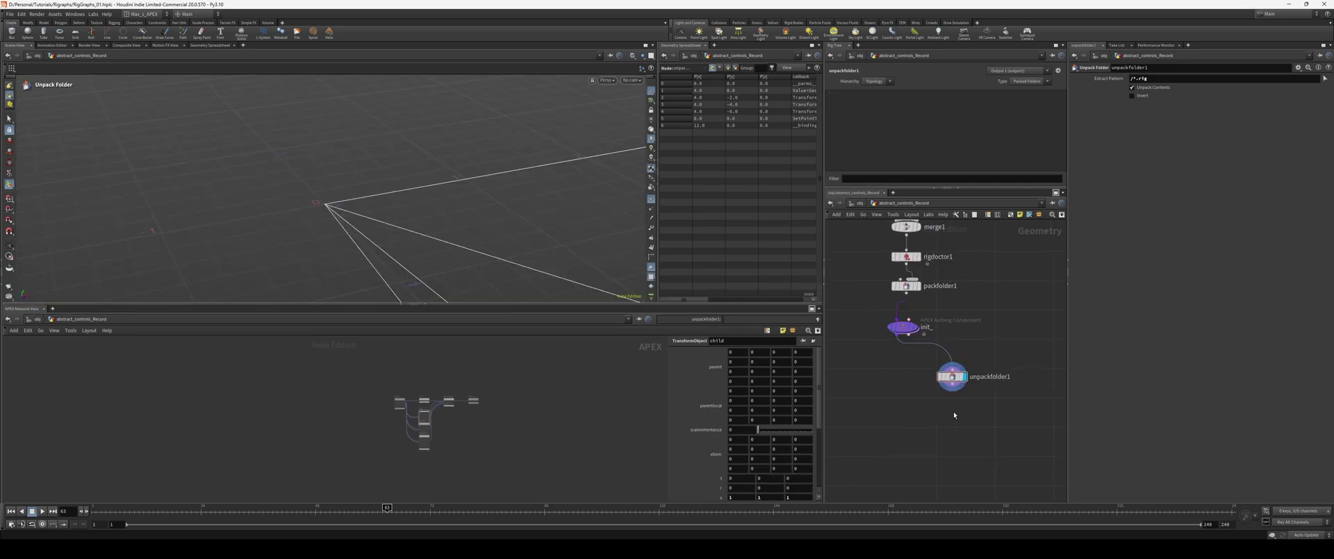
# Step: Add an APEX Edit Graph node below the Unpack Folder and display it
pyautogui.press('Tab')
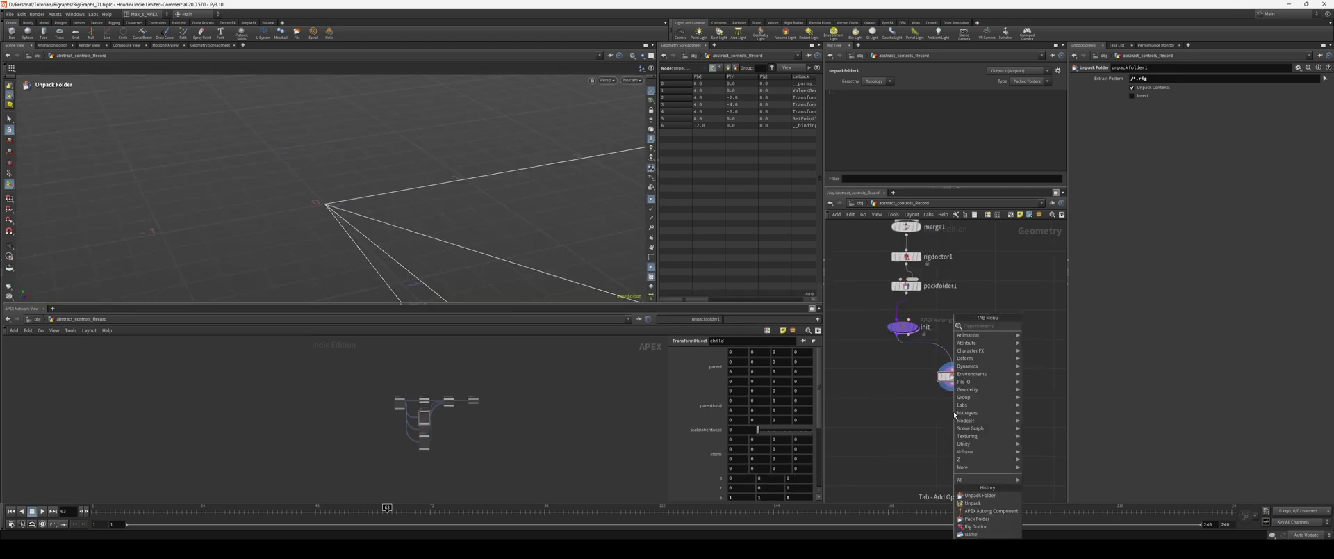
pyautogui.write('apex edit')
pyautogui.press('Return')
pyautogui.press('Return')
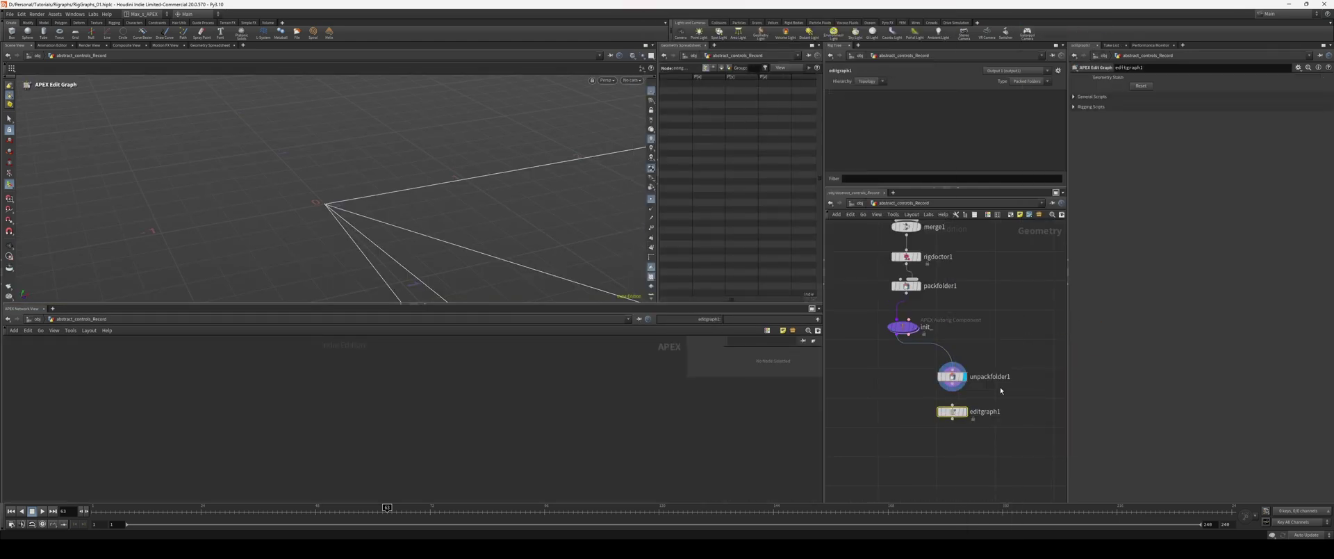
pyautogui.click(953, 413)
# Step: Add a second Pack Folder node and connect init_ and the Edit Graph node to its inputs
pyautogui.moveTo(912, 477); pyautogui.dragTo(919, 435, button='middle')
pyautogui.press('Tab')
pyautogui.write('pack')
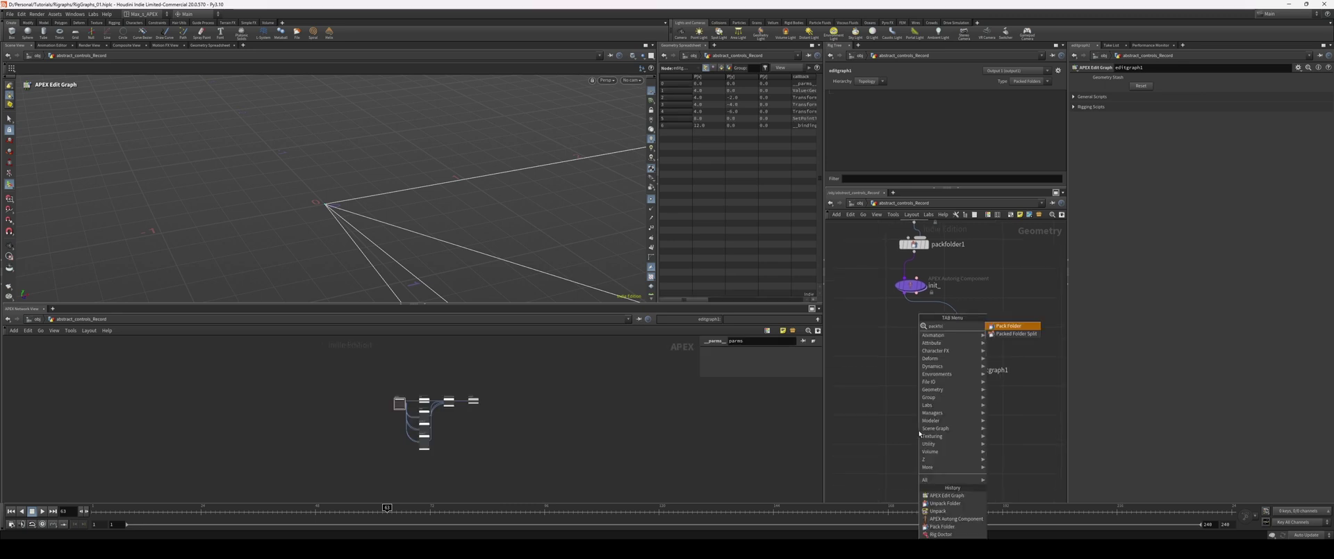
pyautogui.press('Return')
pyautogui.click(919, 431)
pyautogui.moveTo(906, 295); pyautogui.dragTo(918, 421)
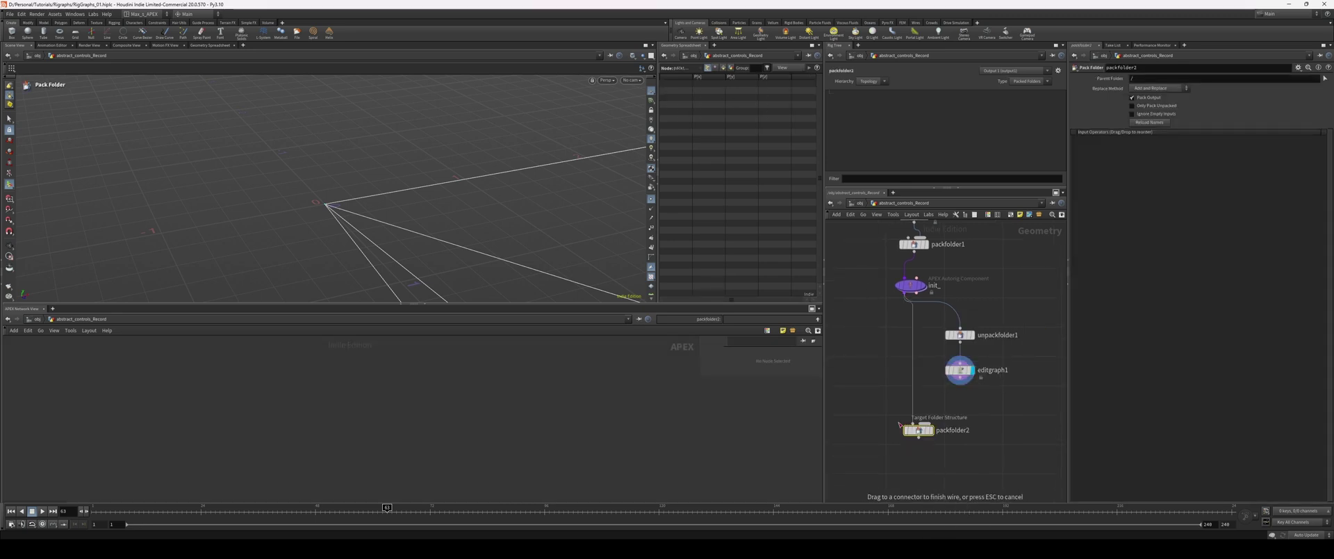
pyautogui.moveTo(961, 378); pyautogui.dragTo(918, 421)
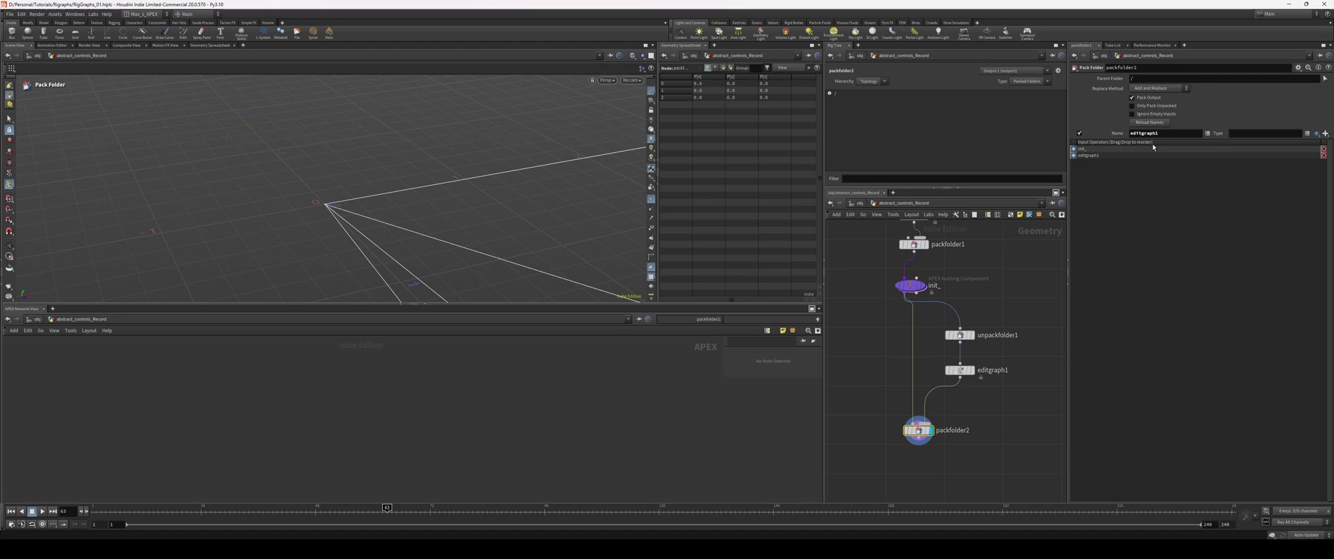
# Step: Set the second Pack Folder's packed input name to Base and its type to rig
pyautogui.moveTo(1163, 133); pyautogui.dragTo(1031, 126)
pyautogui.write('Base')
pyautogui.press('Tab')
pyautogui.write('rig')
pyautogui.press('Return')
# Step: Add an APEX Scene Animate node below the second Pack Folder and display it
pyautogui.press('Tab')
pyautogui.write('scene')
pyautogui.press('Return')
pyautogui.click(919, 460)
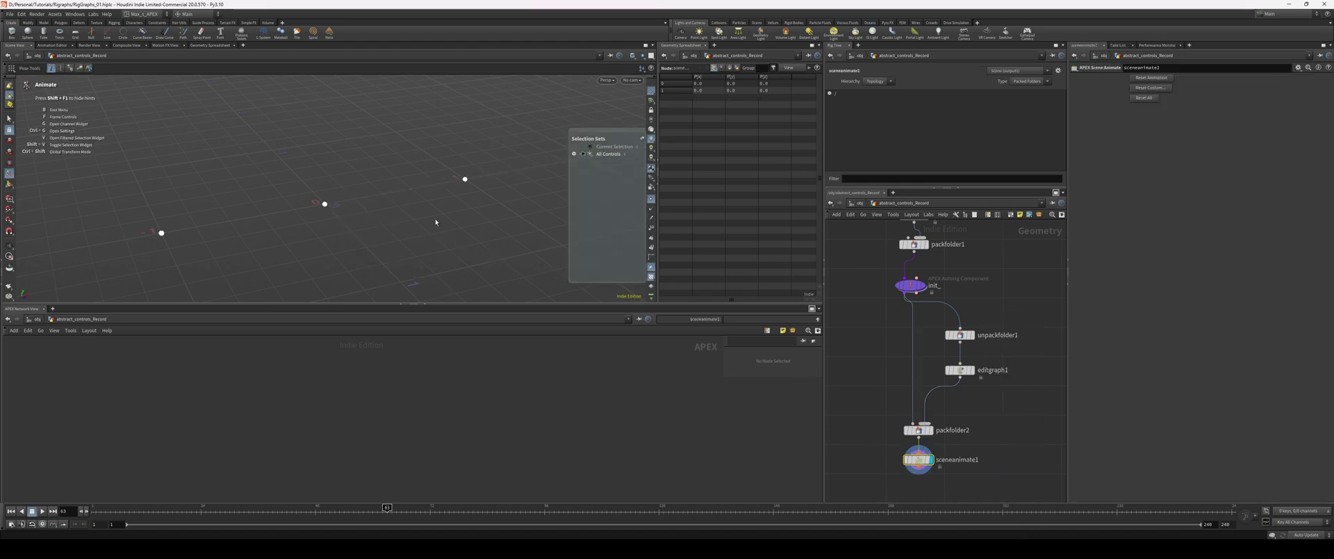
# Step: Try out the Scene Animate controls by moving the three points in the viewport
pyautogui.moveTo(441, 189)
pyautogui.keyDown('alt'); pyautogui.mouseDown()
pyautogui.moveTo(405, 216)
pyautogui.moveTo(418, 184)
pyautogui.mouseUp(); pyautogui.keyUp('alt')
pyautogui.keyDown('alt'); pyautogui.moveTo(342, 213); pyautogui.dragTo(334, 206); pyautogui.keyUp('alt')
pyautogui.moveTo(175, 230)
pyautogui.mouseDown()
pyautogui.moveTo(149, 231)
pyautogui.moveTo(180, 244)
pyautogui.mouseUp()
pyautogui.click(478, 199)
pyautogui.click(416, 247)
pyautogui.moveTo(208, 234); pyautogui.dragTo(199, 223)
pyautogui.click(303, 236)
pyautogui.moveTo(486, 182); pyautogui.dragTo(394, 253)
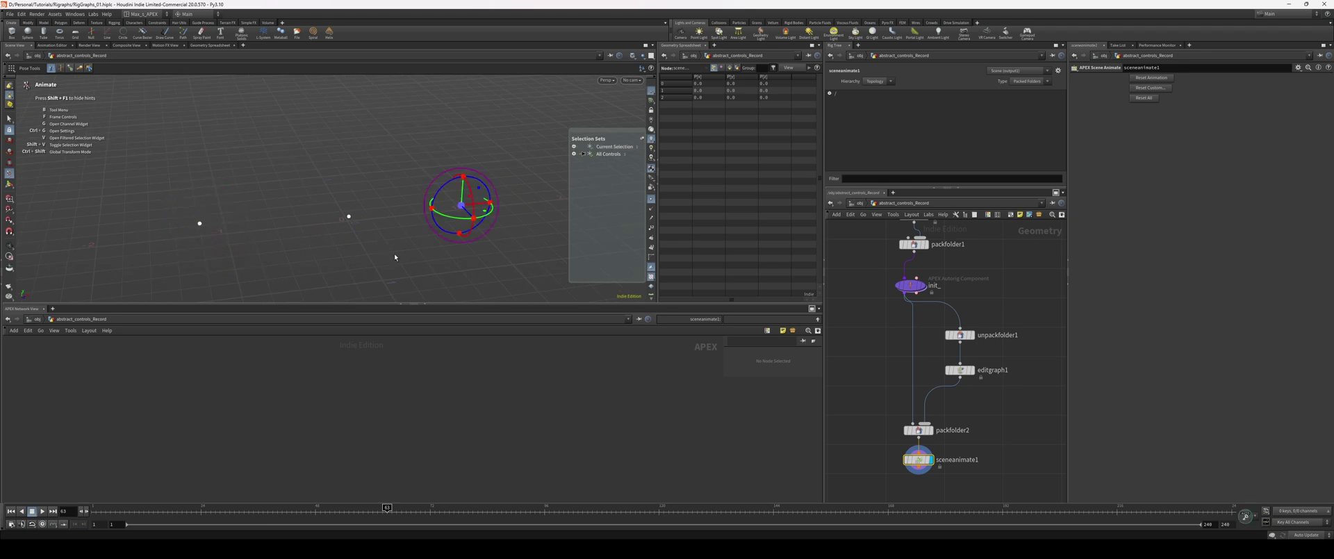
pyautogui.moveTo(461, 205); pyautogui.dragTo(461, 188)
pyautogui.click(260, 256)
# Step: Display the Edit Graph node and examine its rig graph in an enlarged APEX network view
pyautogui.click(970, 370)
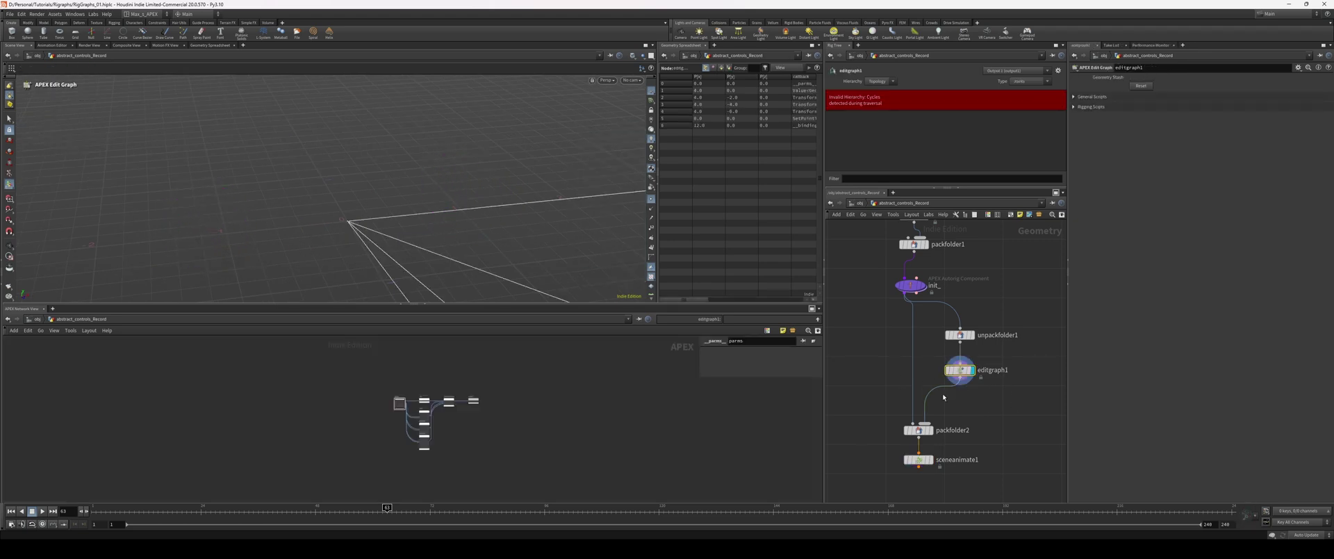
pyautogui.scroll(2, 603, 406)
pyautogui.scroll(2, 518, 426)
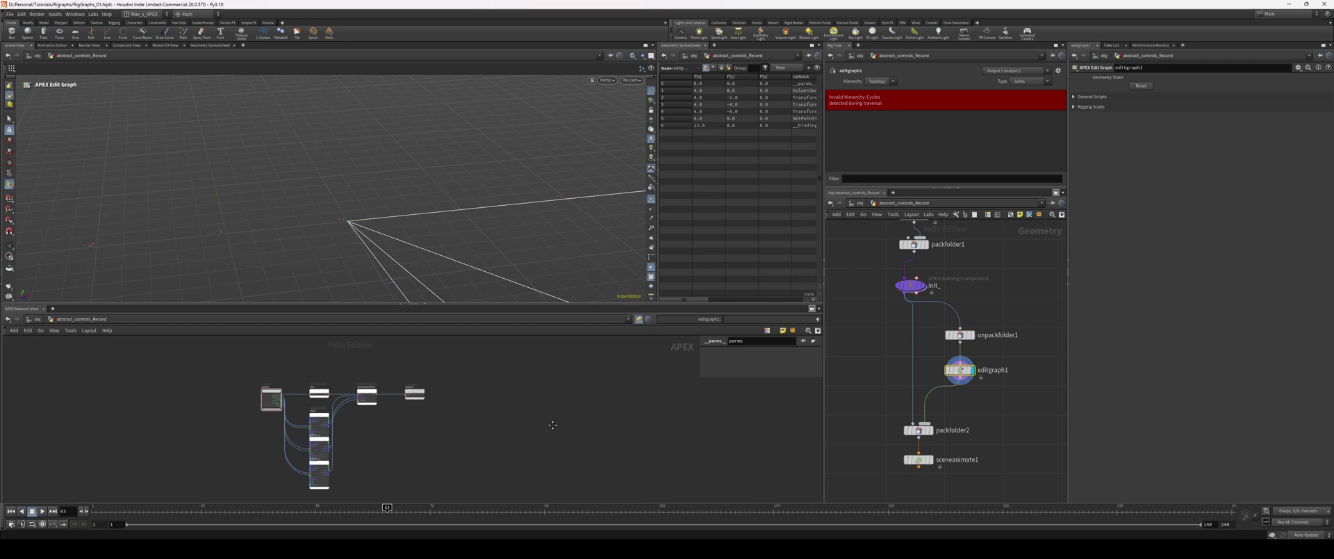
pyautogui.moveTo(551, 426); pyautogui.dragTo(648, 391, button='middle')
pyautogui.moveTo(508, 305); pyautogui.dragTo(507, 261)
pyautogui.scroll(2, 564, 415)
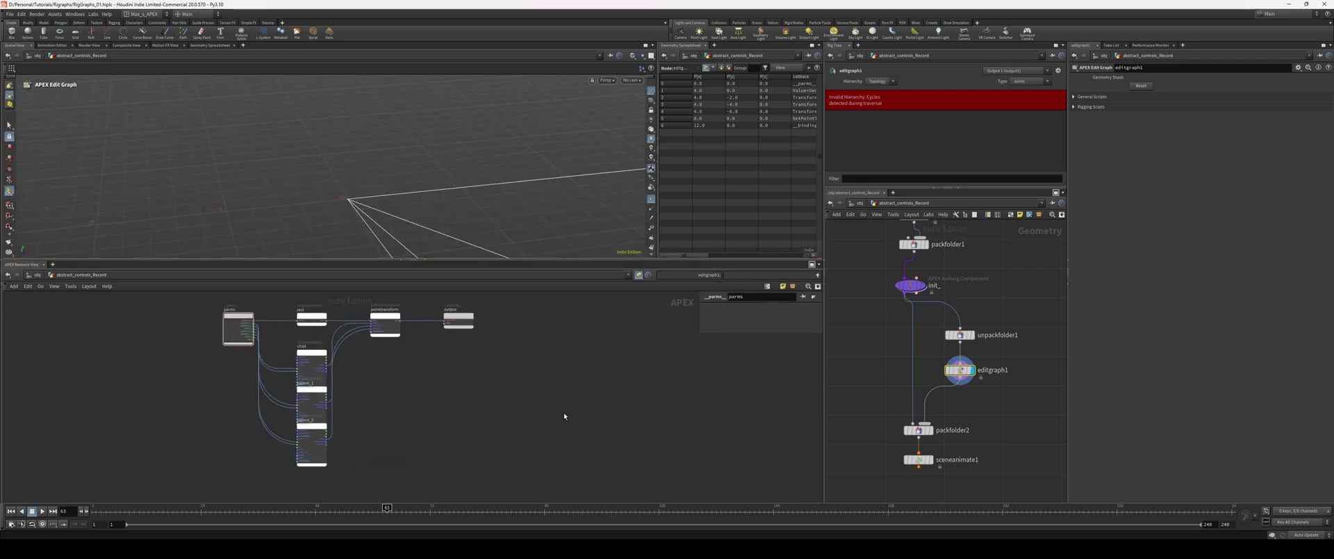
# Step: Display the Scene Animate node and reset all of its control changes
pyautogui.moveTo(1025, 446); pyautogui.dragTo(882, 481)
pyautogui.press('r')
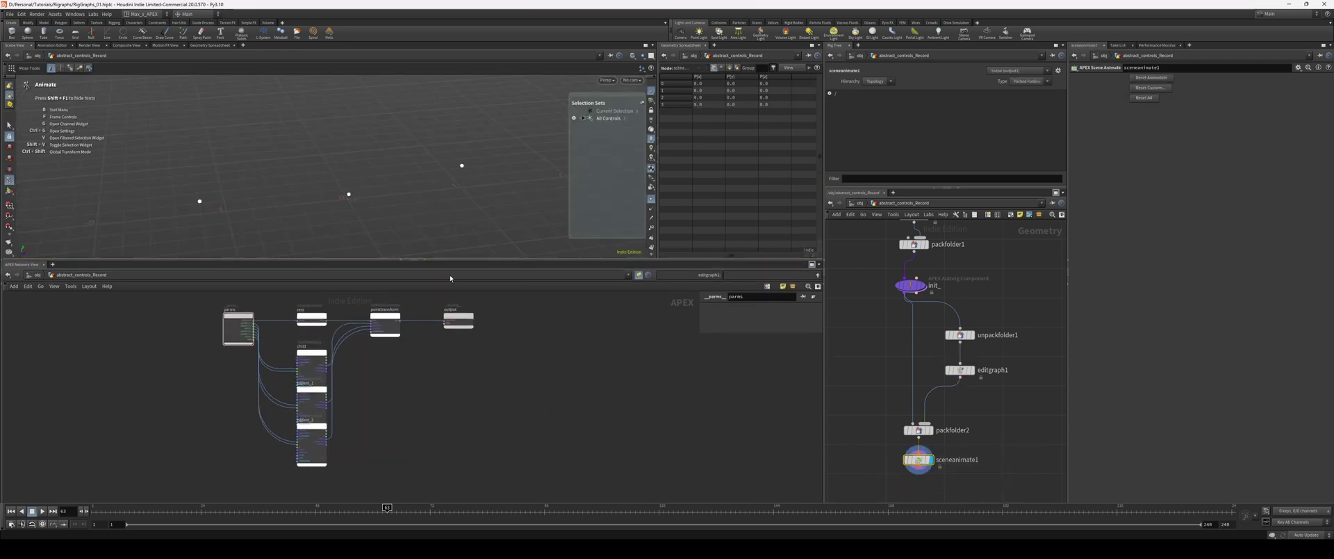
pyautogui.scroll(-1, 450, 182)
pyautogui.click(1145, 100)
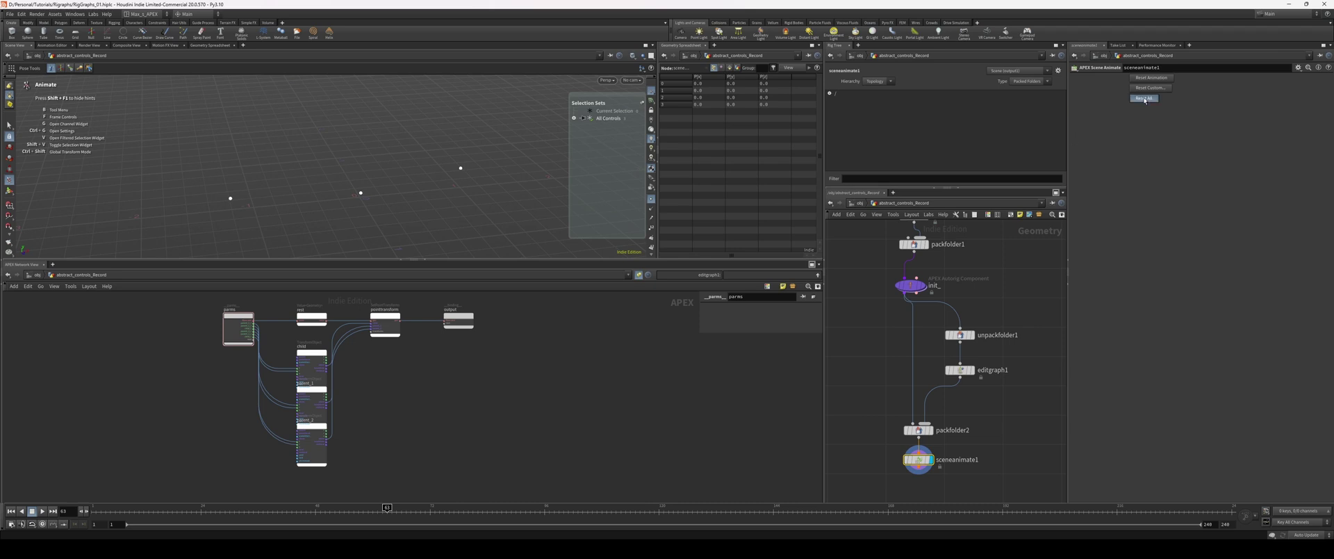
pyautogui.click(1144, 98)
pyautogui.press('Escape')
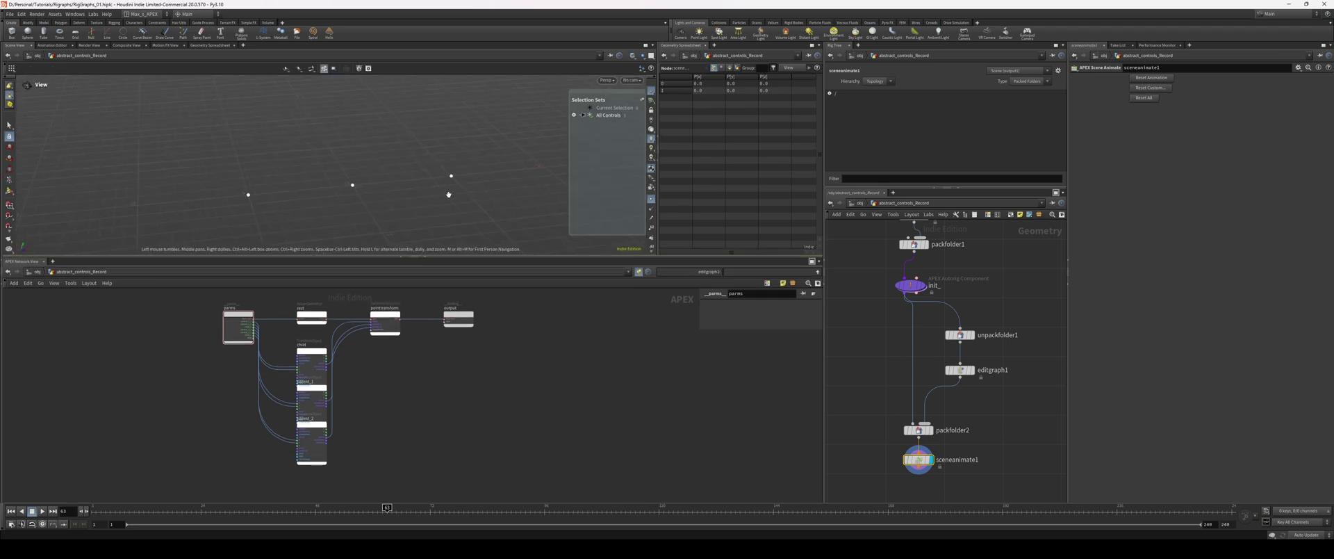
# Step: Add an AbstractControl node to the rig graph in the free area beside the TransformObject nodes
pyautogui.keyDown('alt'); pyautogui.moveTo(485, 191); pyautogui.dragTo(492, 182, button='middle'); pyautogui.keyUp('alt')
pyautogui.scroll(2, 374, 417)
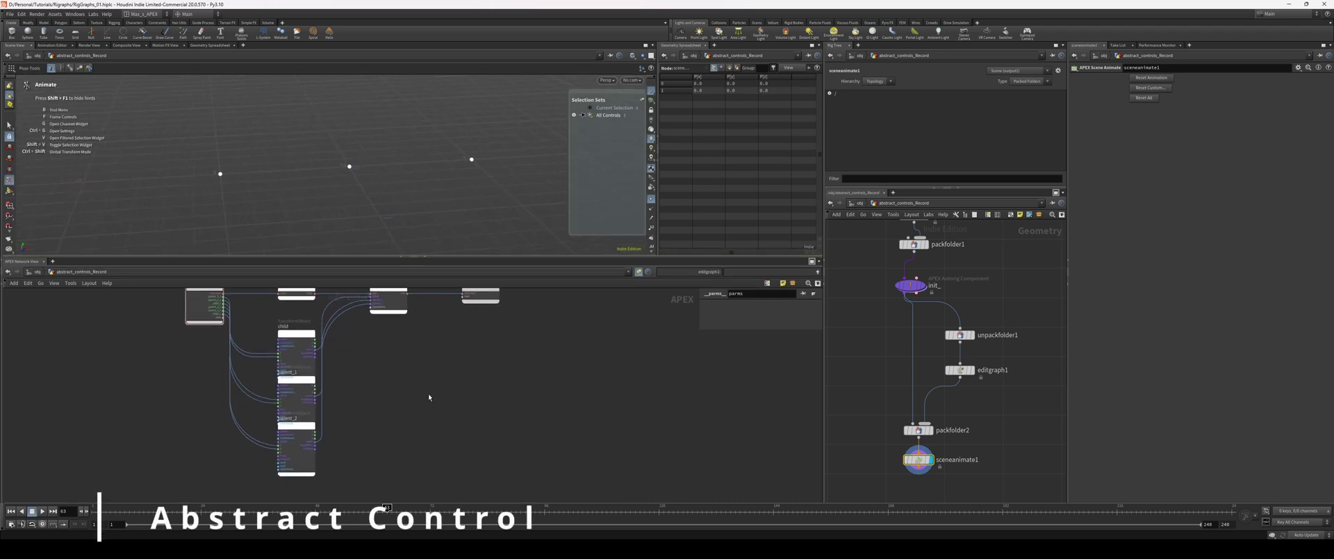
pyautogui.press('Tab')
pyautogui.write('abstrac')
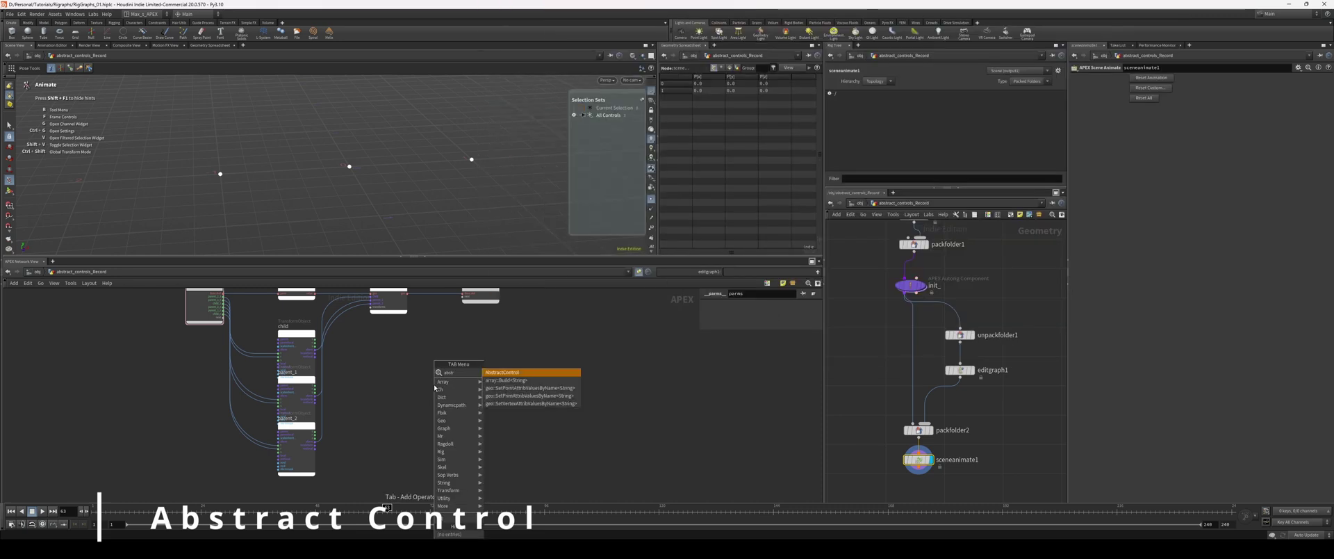
pyautogui.press('Return')
pyautogui.click(435, 387)
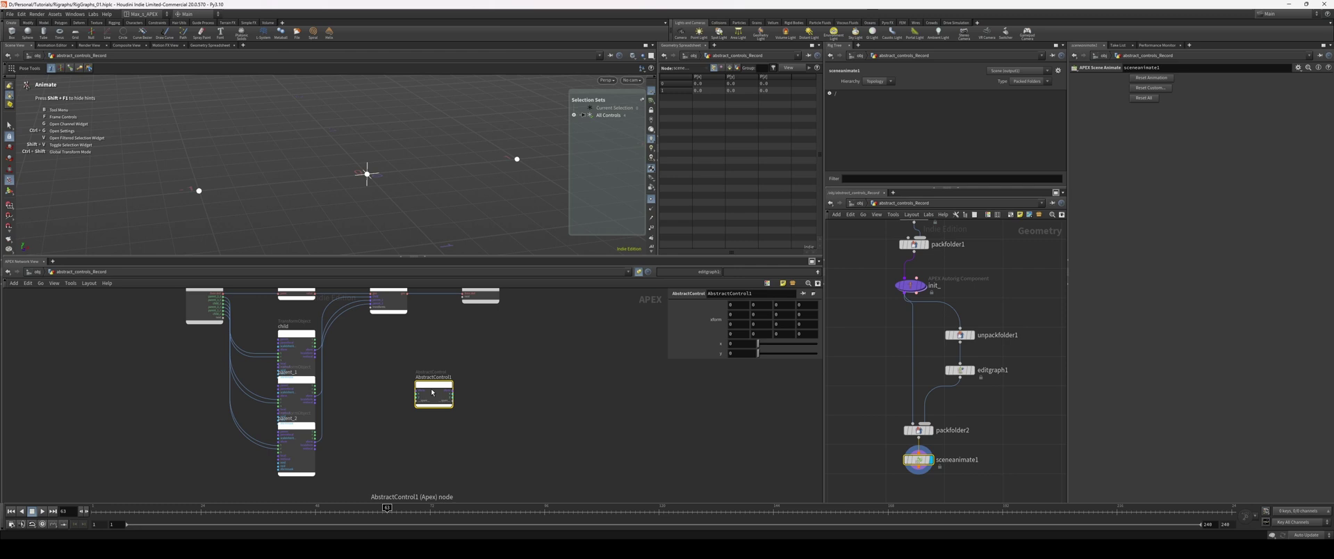
pyautogui.moveTo(435, 394); pyautogui.dragTo(429, 403)
pyautogui.scroll(1, 173, 390)
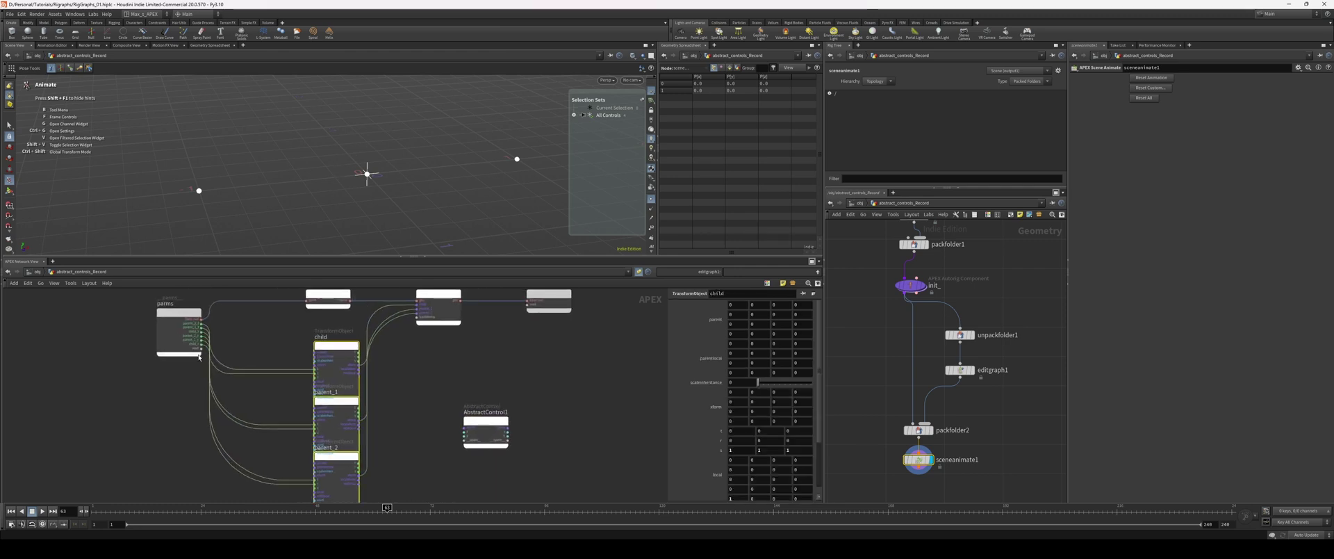
# Step: Rename the new AbstractControl node as parent_blend
pyautogui.click(455, 420)
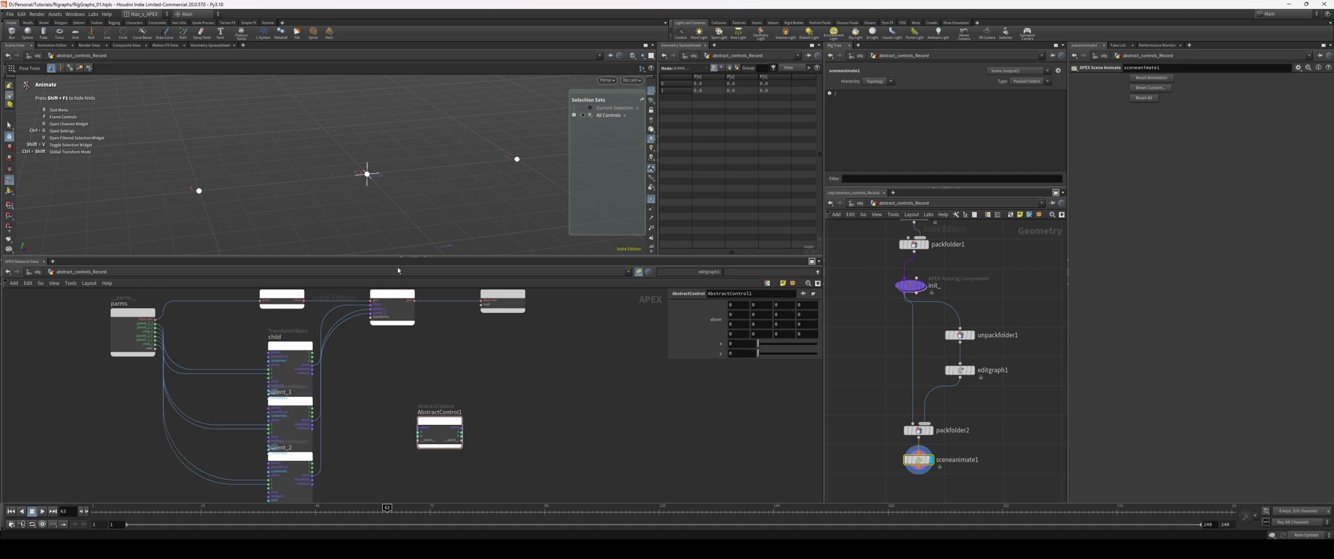
pyautogui.doubleClick(443, 412)
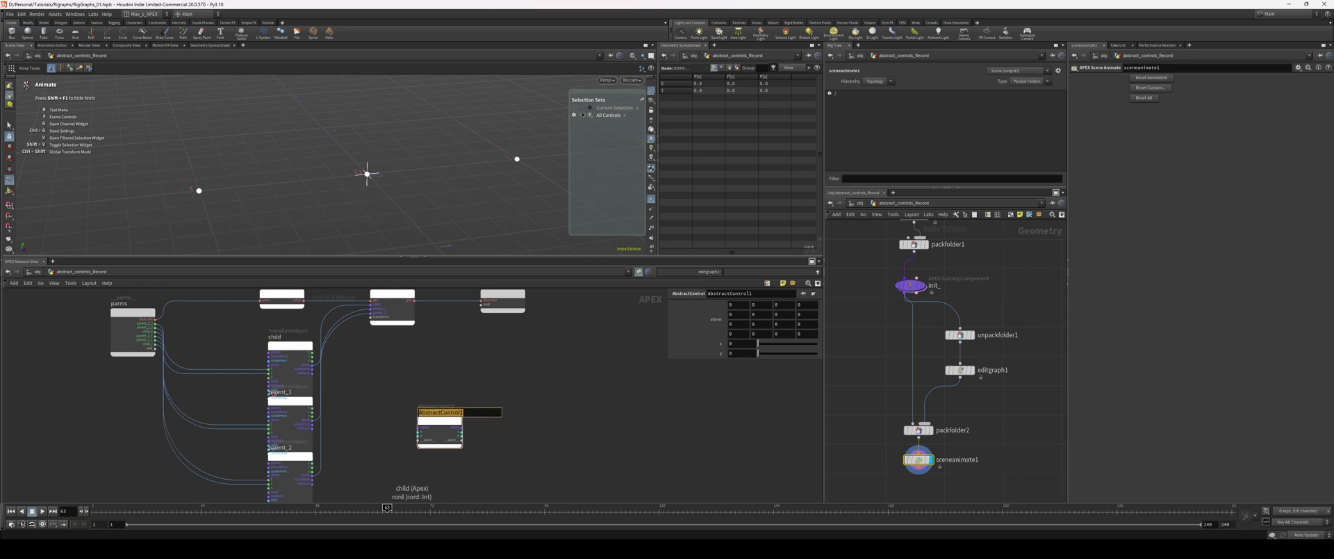
pyautogui.write('parent_blend')
pyautogui.press('Return')
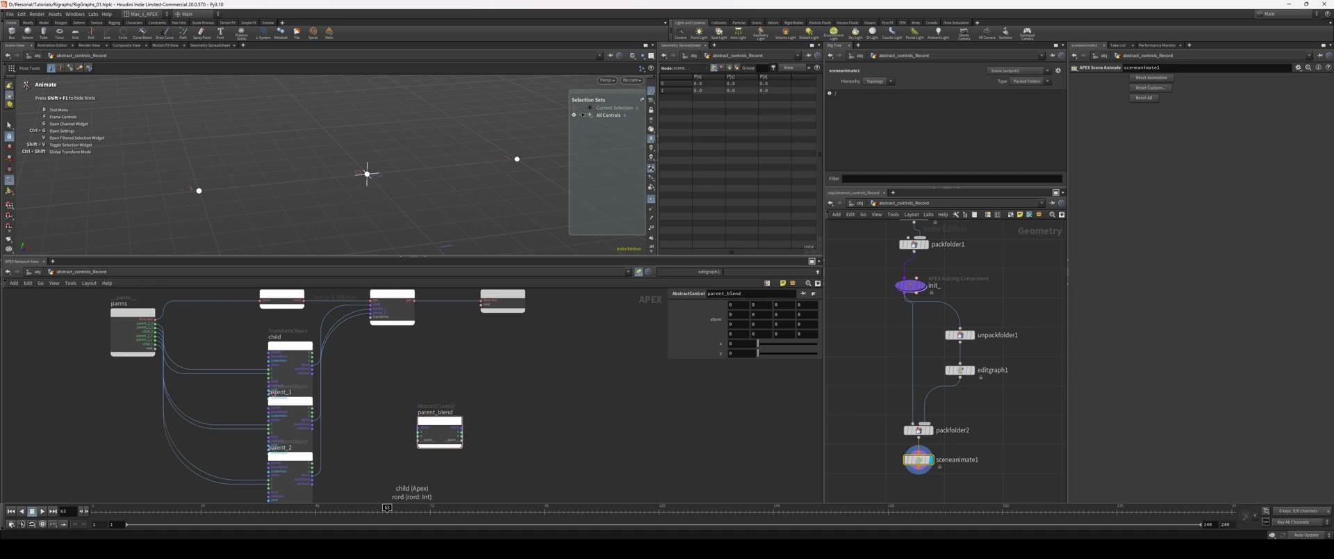
# Step: Expand the All Controls selection set, try out the parent_blend control in the viewport, and reset all control changes
pyautogui.click(574, 115)
pyautogui.click(618, 151)
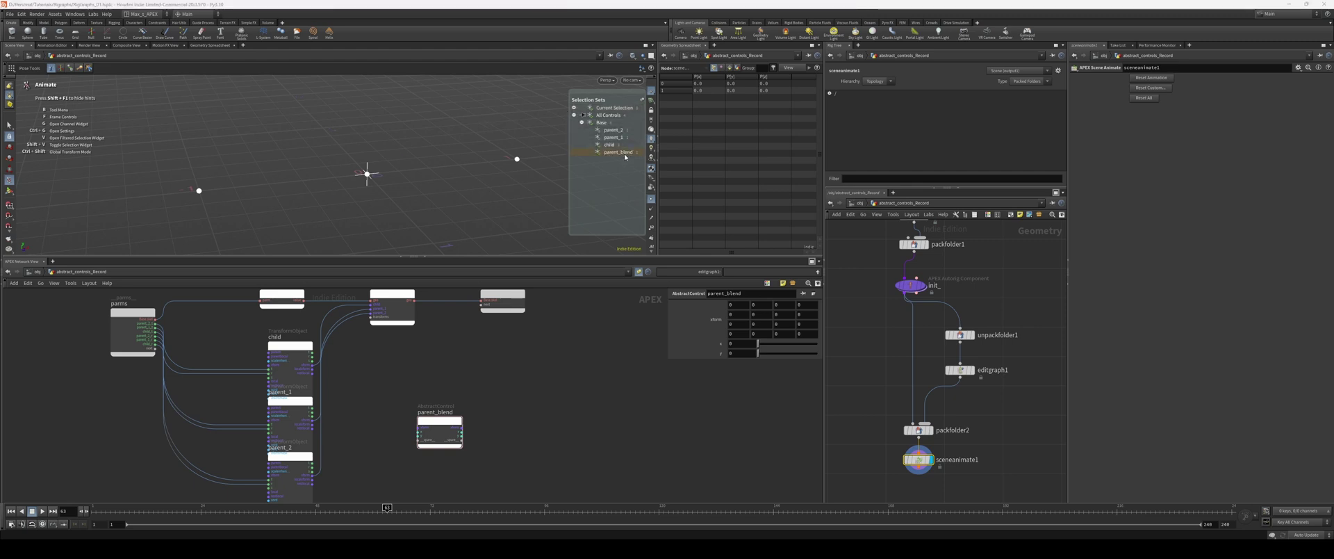
pyautogui.click(441, 172)
pyautogui.moveTo(367, 174); pyautogui.dragTo(446, 179)
pyautogui.click(365, 175)
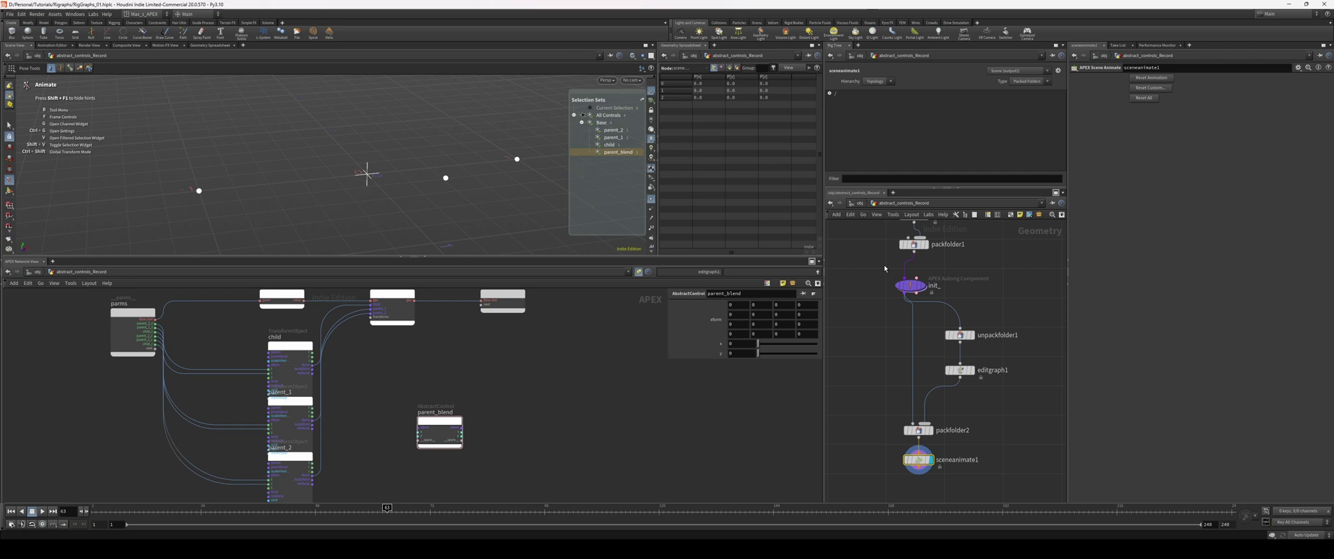
pyautogui.click(1147, 97)
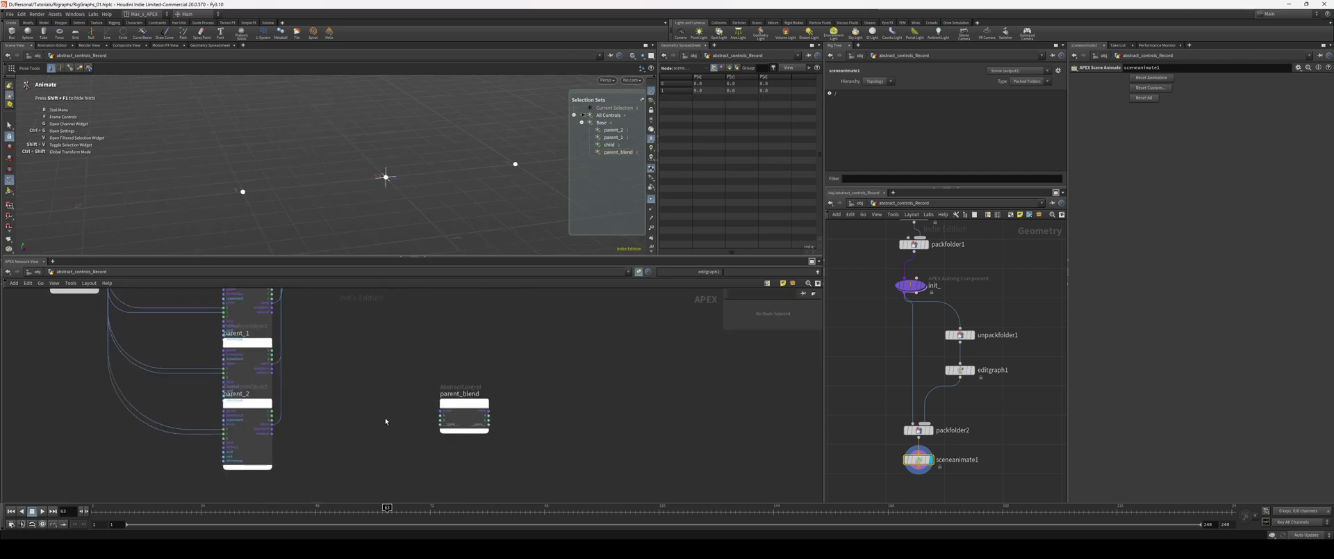
# Step: Add a TransformObject node near parent_blend and wire its xform output into parent_blend's xform input
pyautogui.moveTo(371, 416); pyautogui.dragTo(399, 416, button='middle')
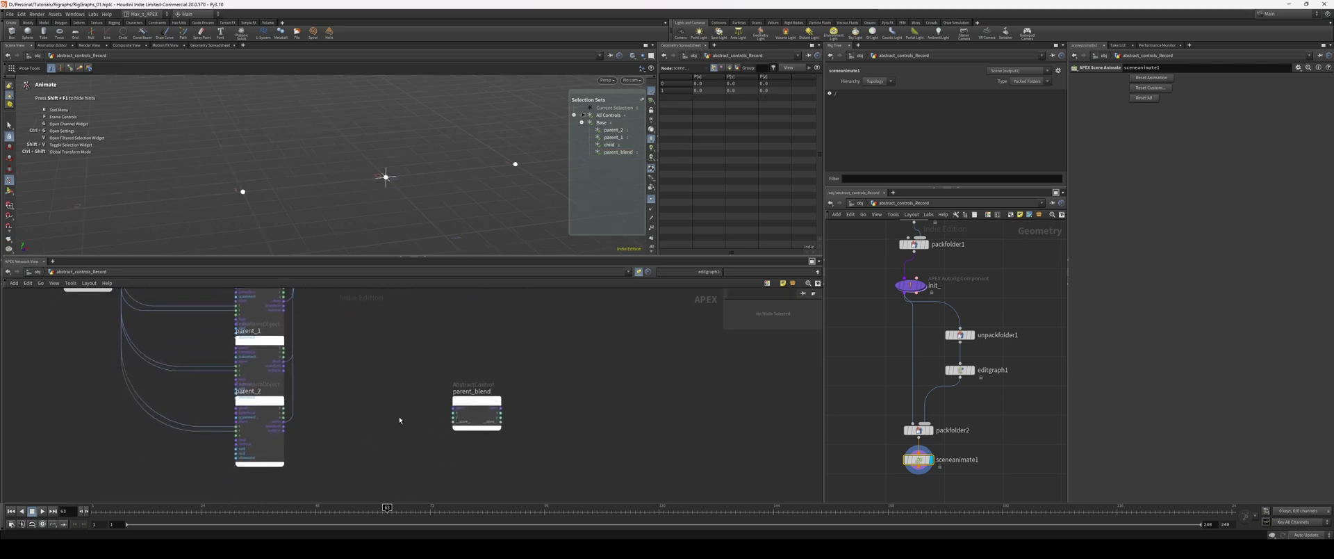
pyautogui.press('Tab')
pyautogui.write('transfor')
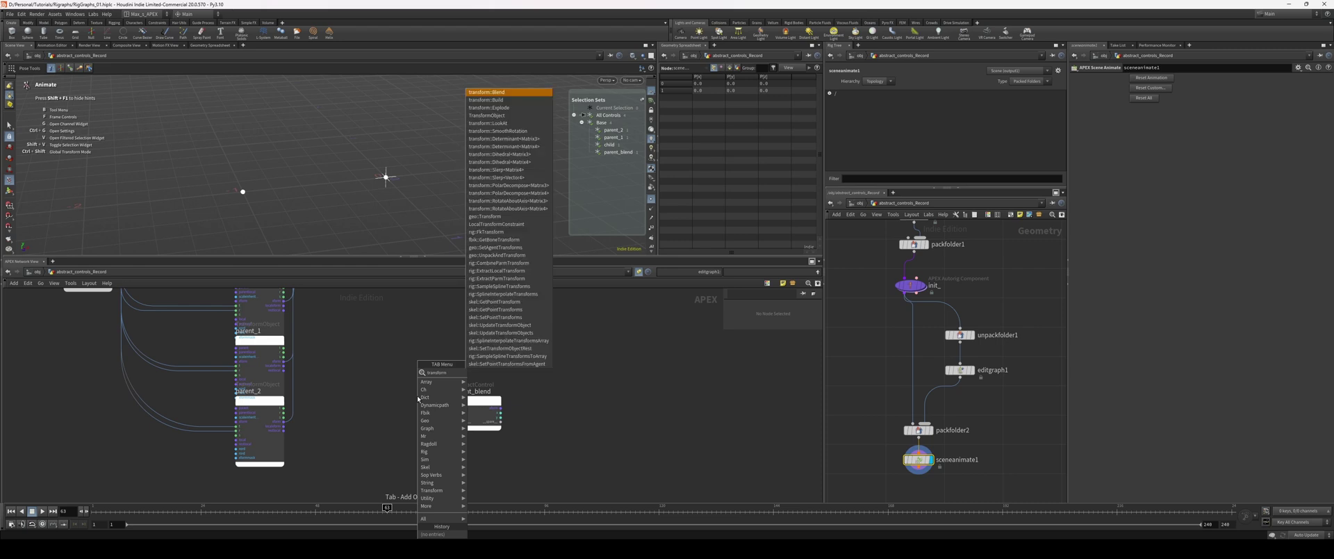
pyautogui.press('Down')
pyautogui.press('Down')
pyautogui.press('Down')
pyautogui.press('Return')
pyautogui.press('Return')
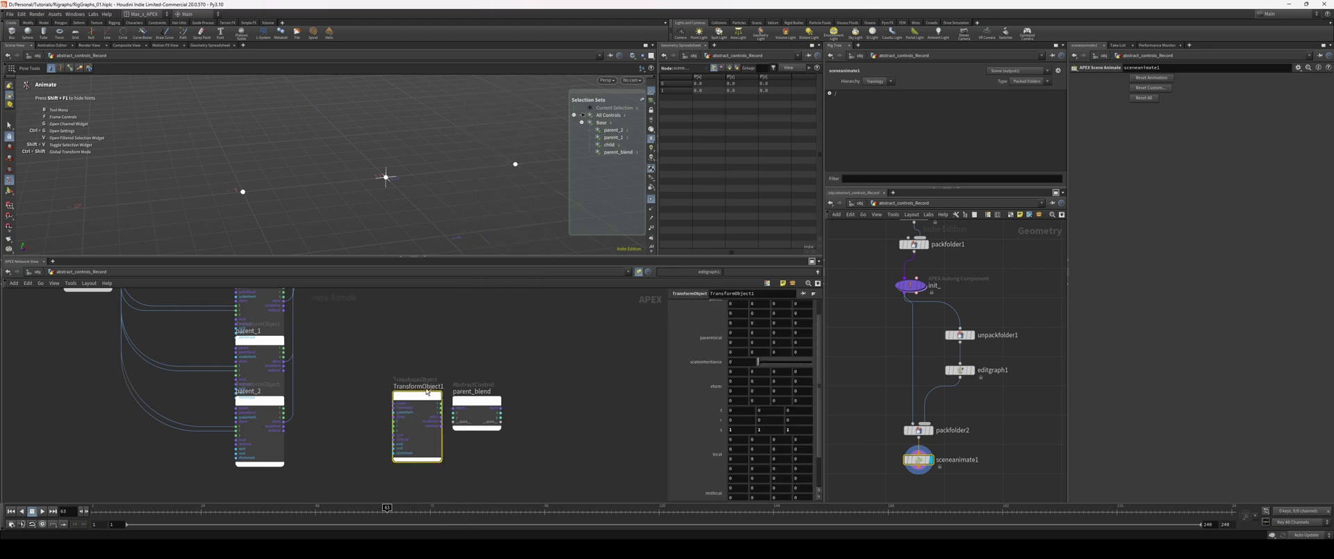
pyautogui.moveTo(418, 399); pyautogui.dragTo(383, 422)
pyautogui.moveTo(446, 333)
pyautogui.mouseDown(button='middle')
pyautogui.moveTo(444, 319)
pyautogui.moveTo(457, 318)
pyautogui.mouseUp(button='middle')
pyautogui.moveTo(464, 393); pyautogui.dragTo(424, 417)
pyautogui.moveTo(404, 405); pyautogui.dragTo(385, 445)
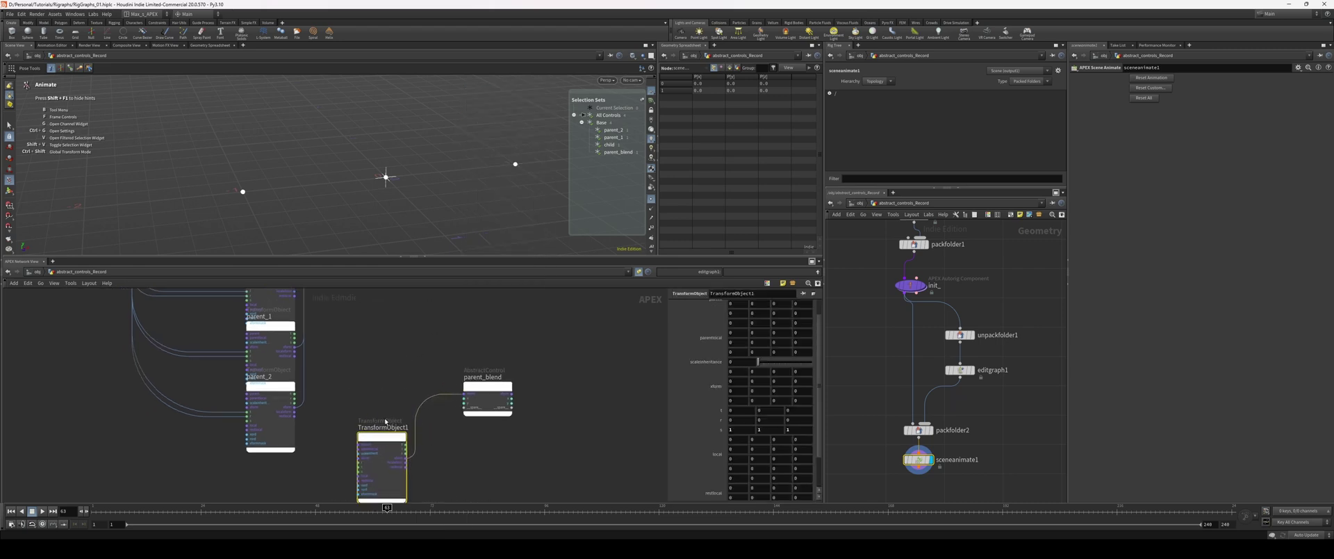
# Step: Rename the new TransformObject node as abstract_ctrl_parent
pyautogui.doubleClick(386, 427)
pyautogui.write('abstrac')
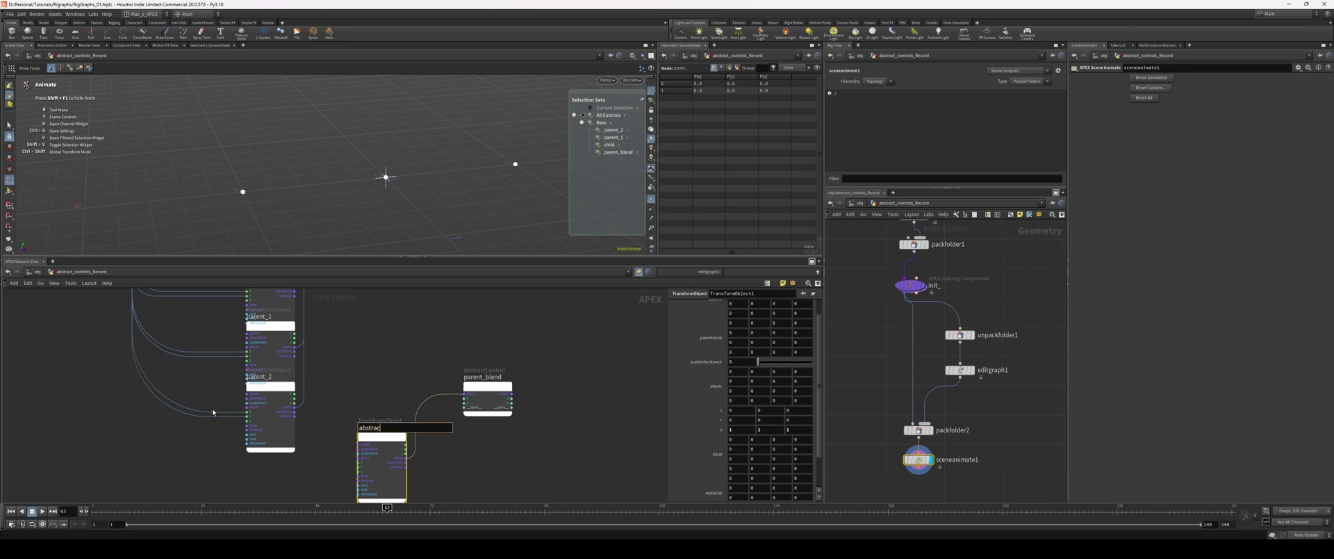
pyautogui.write('t_ctrl_parent')
pyautogui.press('Return')
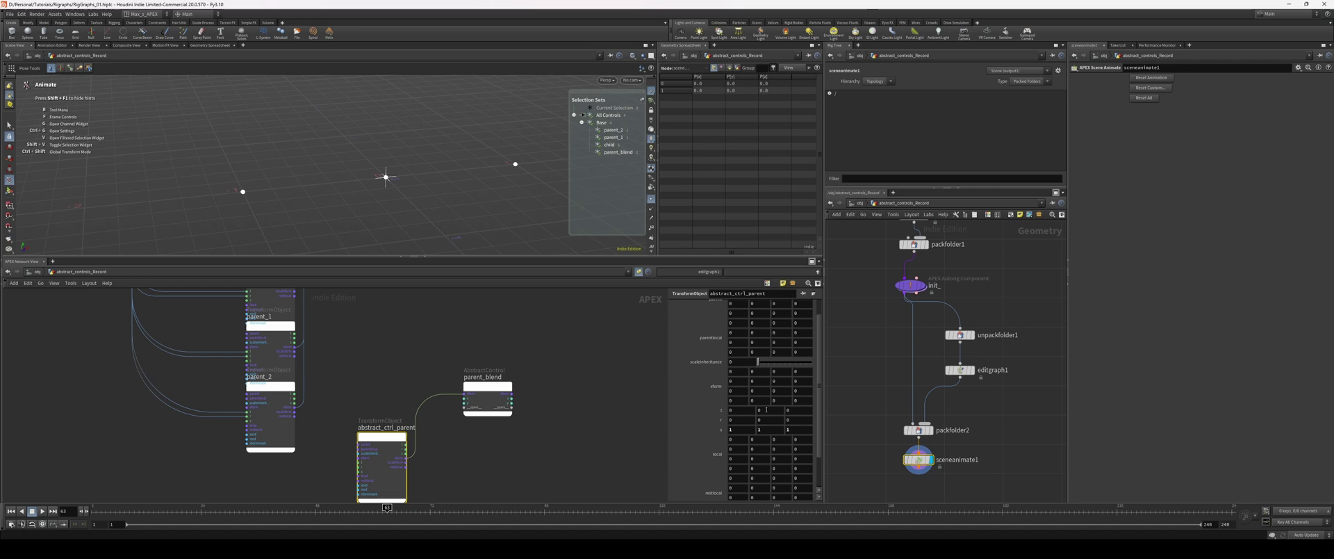
# Step: Set abstract_ctrl_parent's Y translation to 0.4 and wire its translate input to the parms node
pyautogui.moveTo(766, 410); pyautogui.dragTo(793, 408, button='middle')
pyautogui.click(357, 464)
pyautogui.moveTo(56, 337); pyautogui.dragTo(74, 429, button='middle')
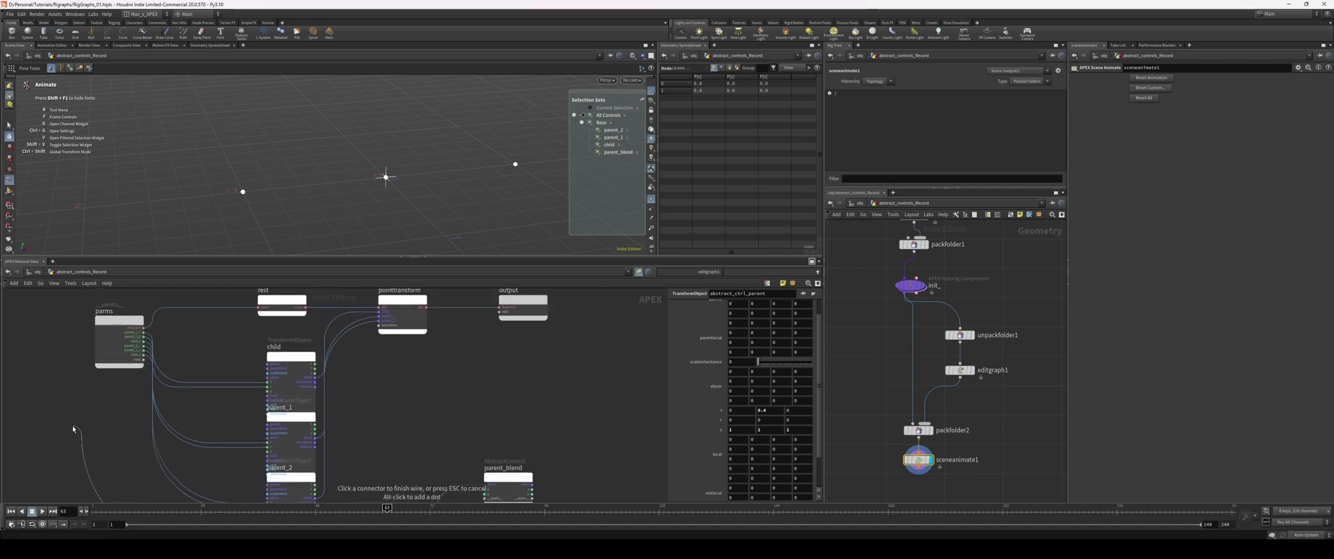
pyautogui.click(140, 365)
pyautogui.moveTo(165, 443); pyautogui.dragTo(96, 403, button='middle')
# Step: Reset all Scene Animate changes so the rig picks up the raised abstract control
pyautogui.moveTo(381, 142)
pyautogui.keyDown('alt'); pyautogui.mouseDown()
pyautogui.moveTo(416, 148)
pyautogui.moveTo(393, 157)
pyautogui.moveTo(382, 127)
pyautogui.mouseUp(); pyautogui.keyUp('alt')
pyautogui.keyDown('alt'); pyautogui.moveTo(433, 150); pyautogui.dragTo(406, 136); pyautogui.keyUp('alt')
pyautogui.click(1133, 100)
# Step: Spread out the abstract_ctrl_parent, parent_blend, child, parent_1 and parent_2 nodes to make room between the parents and the child
pyautogui.moveTo(328, 479); pyautogui.dragTo(352, 443, button='middle')
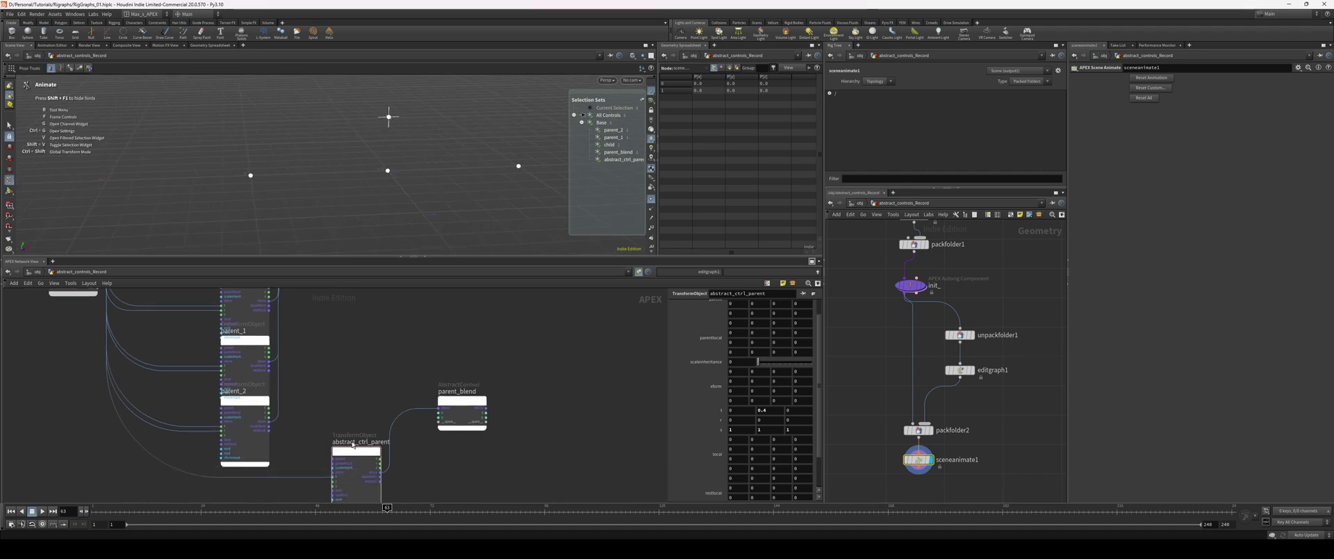
pyautogui.moveTo(353, 448); pyautogui.dragTo(346, 479)
pyautogui.scroll(-3, 421, 375)
pyautogui.moveTo(450, 395); pyautogui.dragTo(449, 418)
pyautogui.moveTo(505, 394); pyautogui.dragTo(351, 479)
pyautogui.moveTo(367, 465); pyautogui.dragTo(364, 483)
pyautogui.scroll(2, 409, 381)
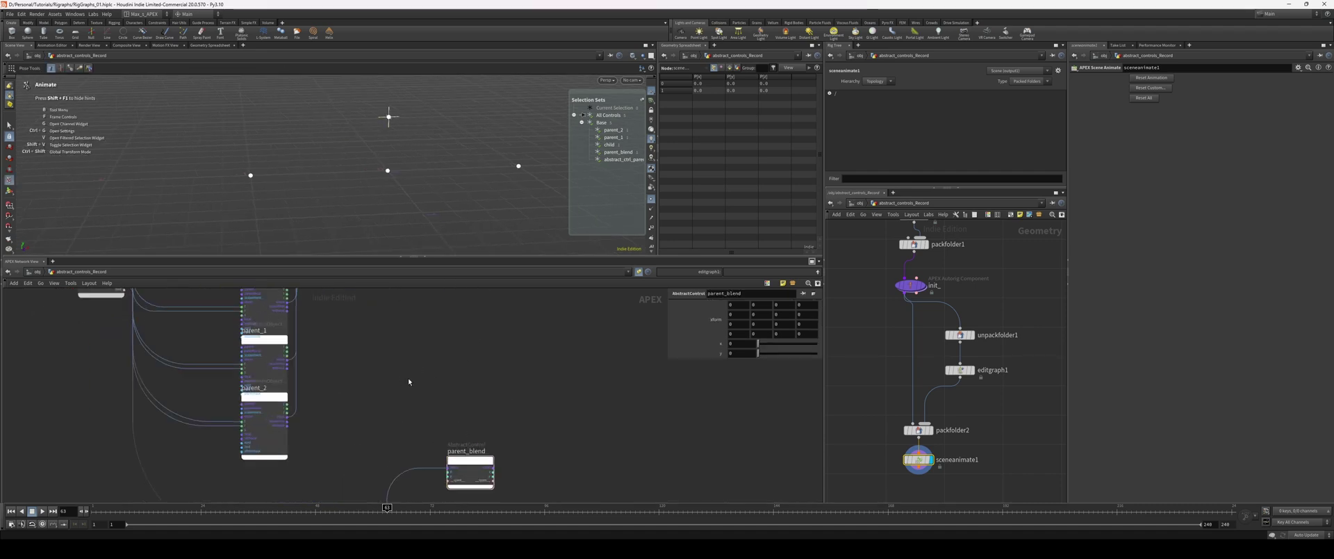
pyautogui.moveTo(409, 381); pyautogui.dragTo(391, 425, button='middle')
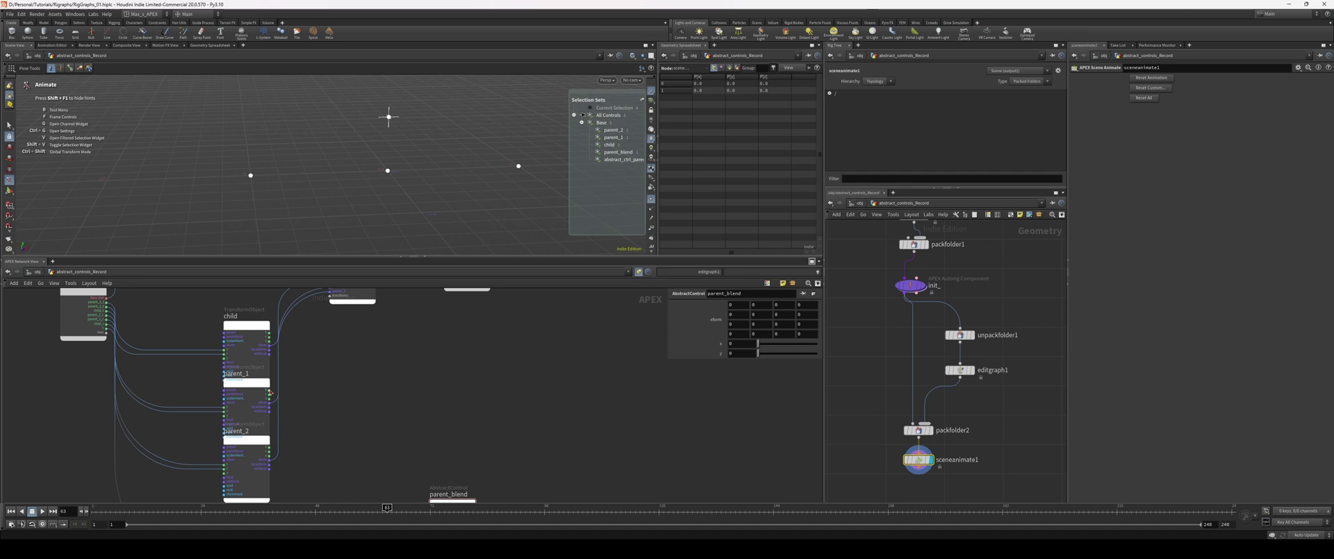
pyautogui.moveTo(224, 391)
pyautogui.mouseDown()
pyautogui.moveTo(397, 387)
pyautogui.moveTo(236, 399)
pyautogui.mouseUp()
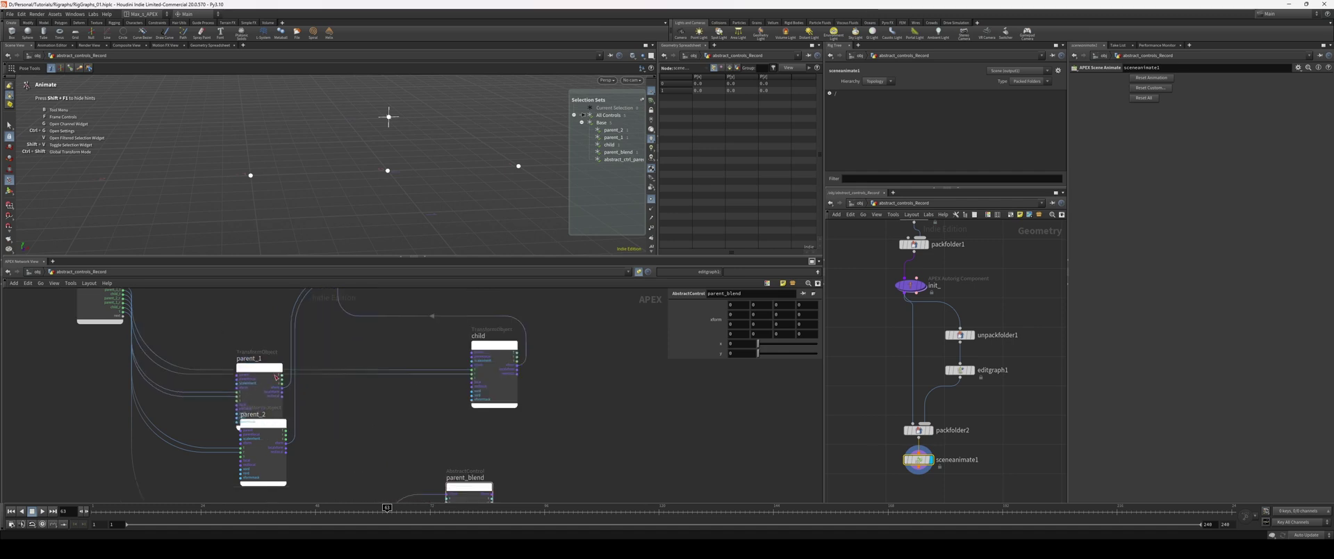
pyautogui.moveTo(276, 391); pyautogui.dragTo(269, 333)
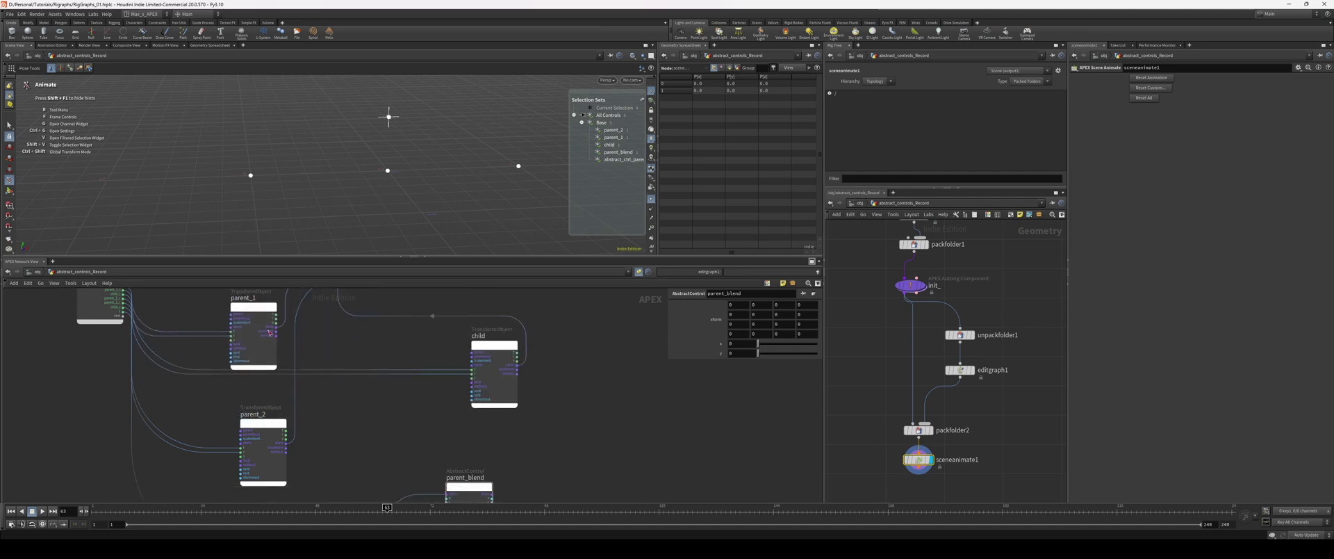
# Step: Add a transform::Slerp<Matrix4> node between the parent nodes and the child node
pyautogui.press('Tab')
pyautogui.write('matricle')
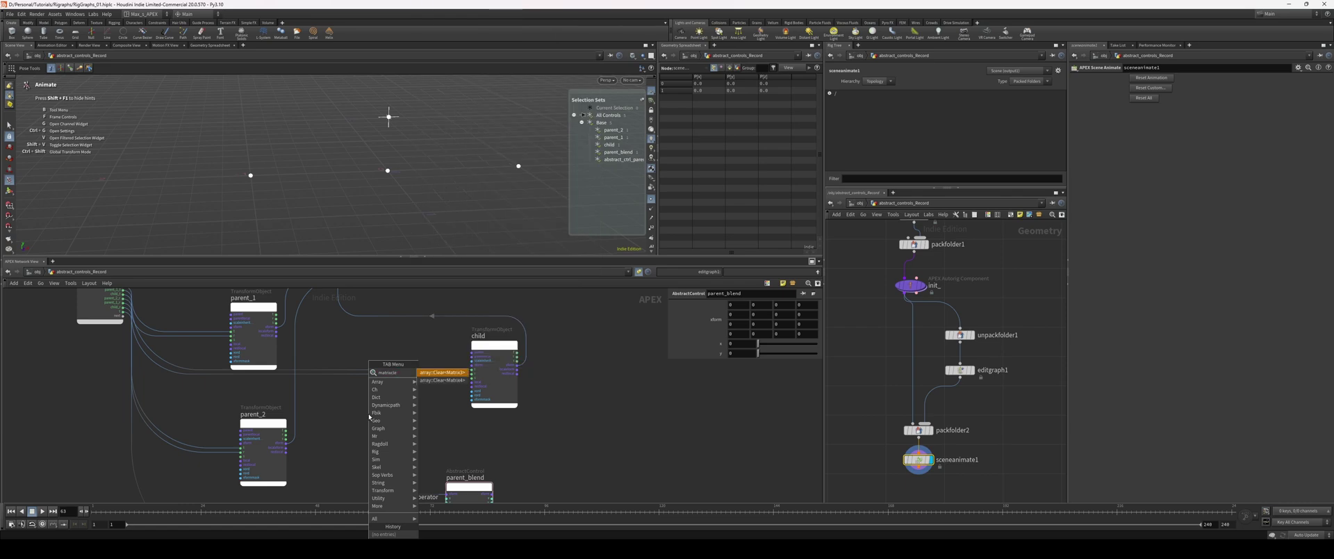
pyautogui.press('BackSpace')
pyautogui.press('BackSpace')
pyautogui.press('BackSpace')
pyautogui.press('BackSpace')
pyautogui.press('BackSpace')
pyautogui.press('BackSpace')
pyautogui.press('BackSpace')
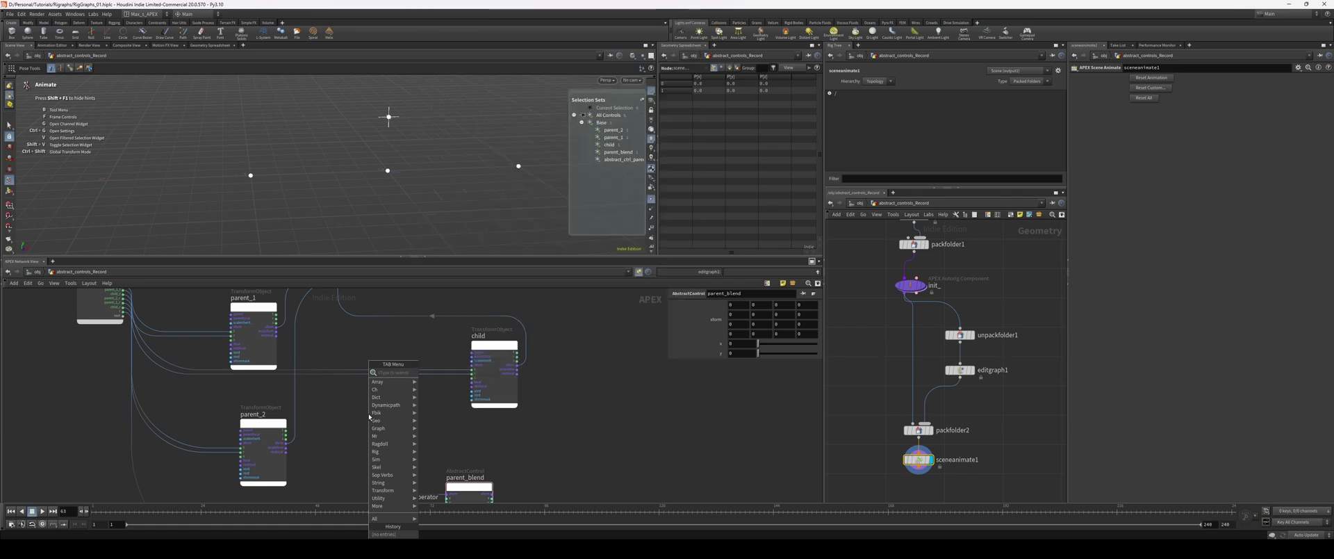
pyautogui.write('len')
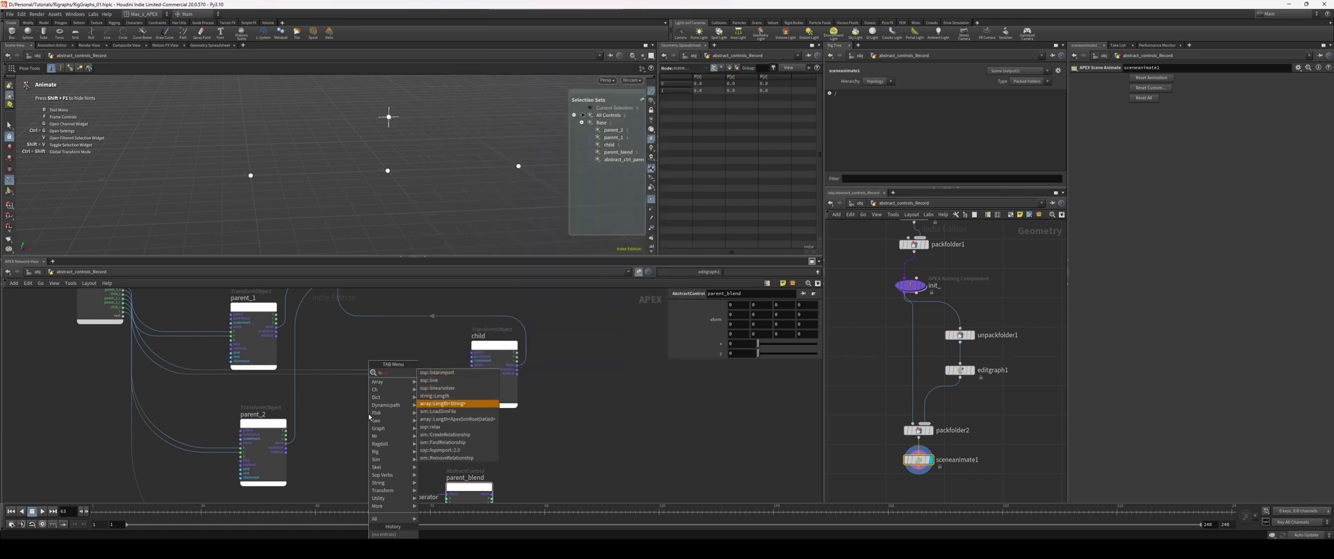
pyautogui.press('BackSpace')
pyautogui.press('BackSpace')
pyautogui.press('BackSpace')
pyautogui.write('s')
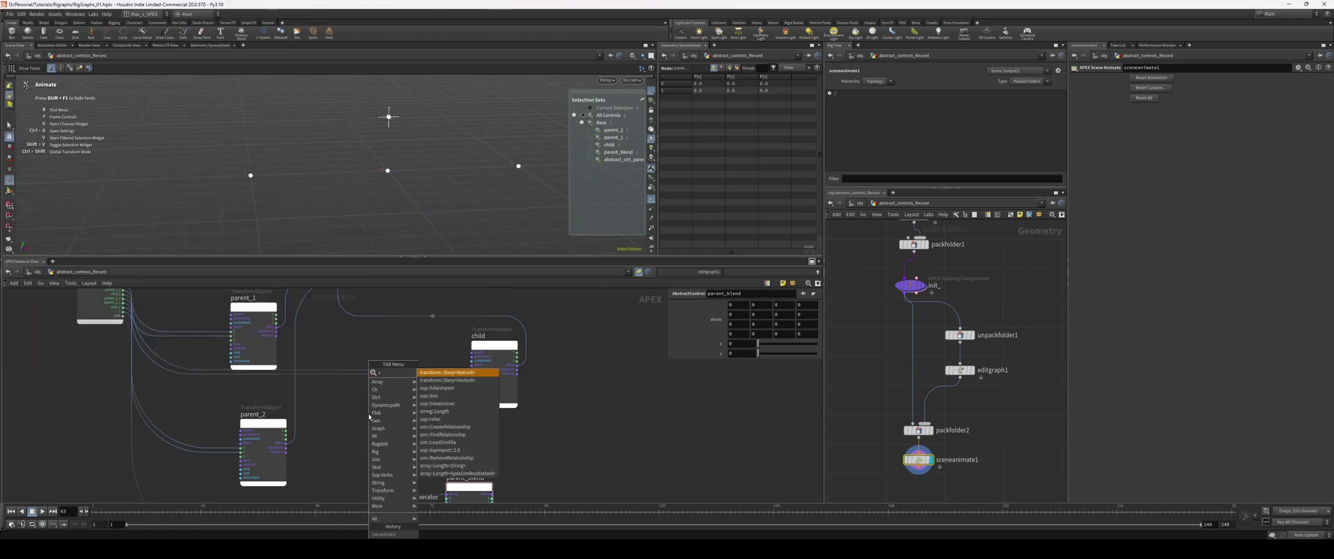
pyautogui.press('Return')
pyautogui.click(369, 421)
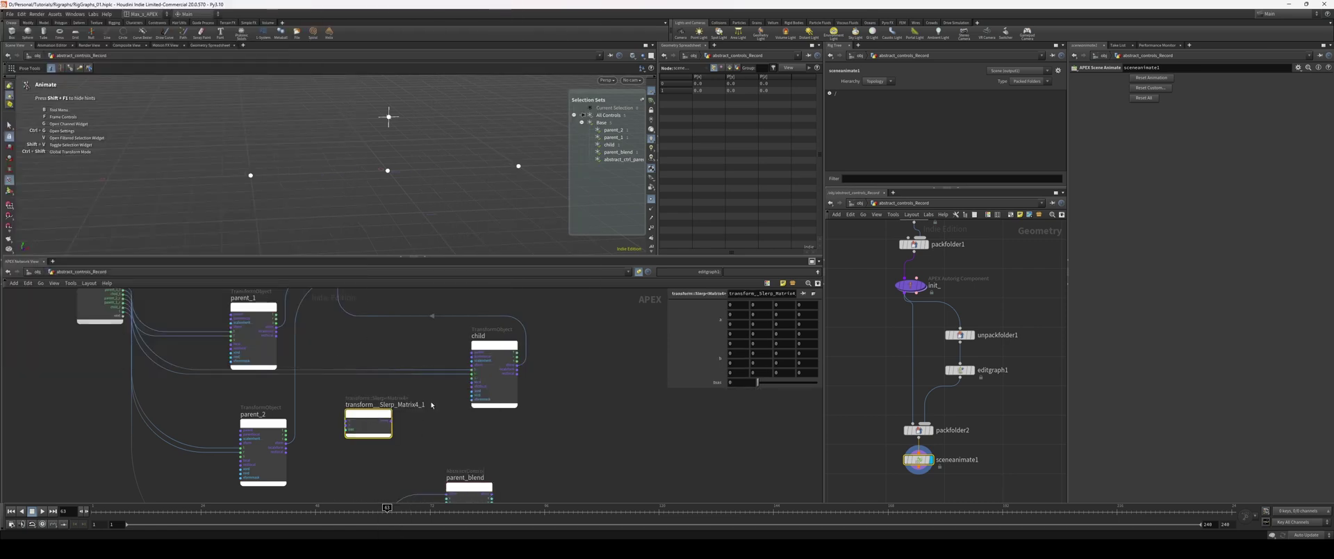
# Step: Wire the xforms of parent_1 and parent_2 into the Slerp node's a and b inputs, and its result into child's parent input
pyautogui.scroll(2, 307, 317)
pyautogui.moveTo(268, 330); pyautogui.dragTo(350, 447)
pyautogui.moveTo(320, 482); pyautogui.dragTo(319, 455, button='middle')
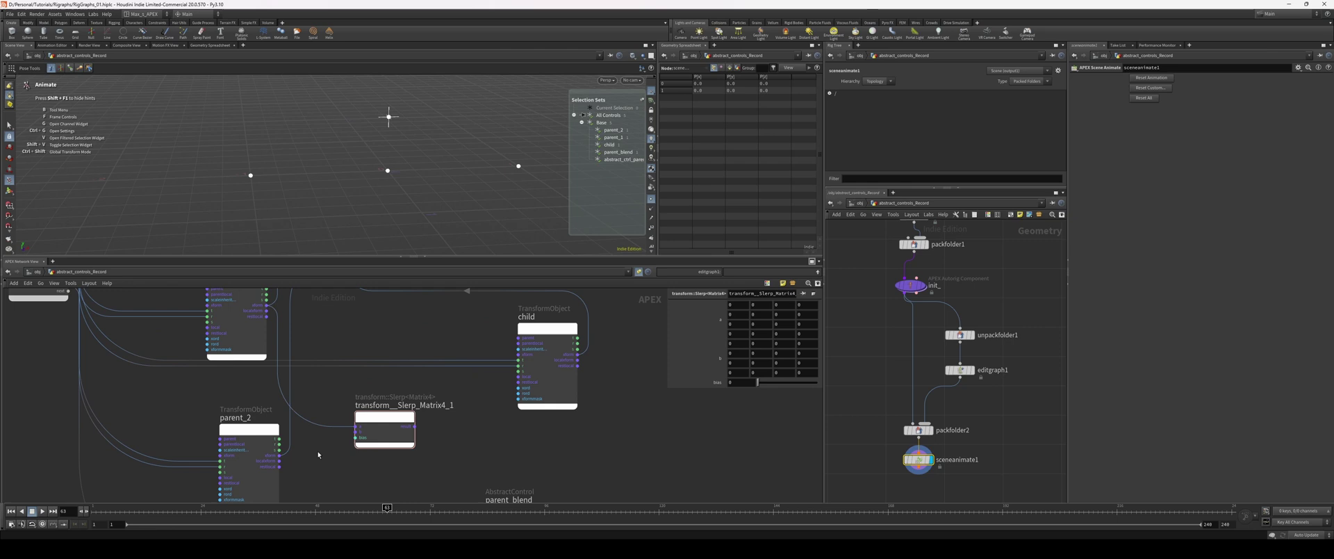
pyautogui.moveTo(281, 452); pyautogui.dragTo(354, 429)
pyautogui.moveTo(455, 408); pyautogui.dragTo(373, 425, button='middle')
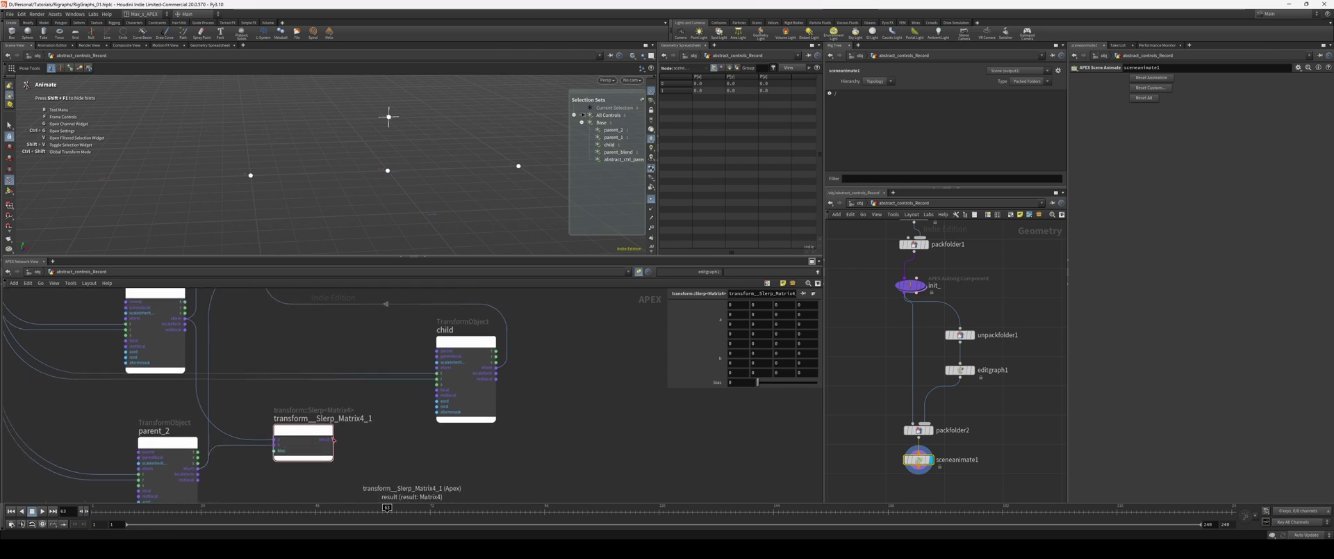
pyautogui.moveTo(333, 439); pyautogui.dragTo(434, 352)
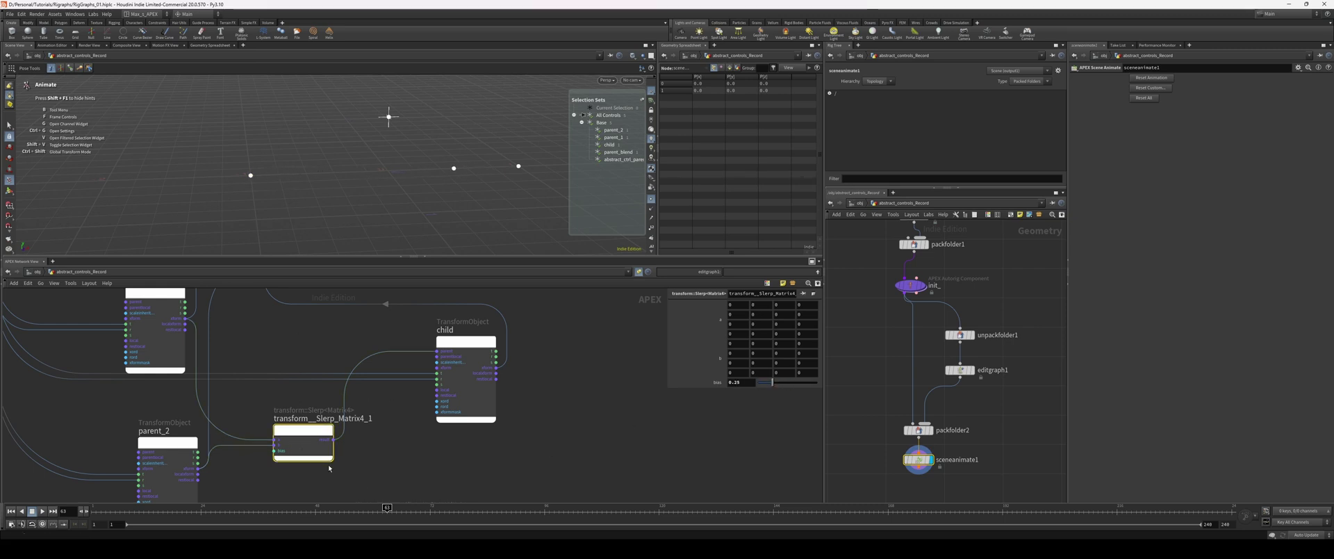
# Step: Try out different bias values on the Slerp node to check how the child blends between both parents
pyautogui.moveTo(468, 425); pyautogui.dragTo(435, 429, button='middle')
pyautogui.moveTo(262, 480); pyautogui.dragTo(332, 440, button='middle')
pyautogui.scroll(2, 333, 440)
pyautogui.scroll(-3, 334, 411)
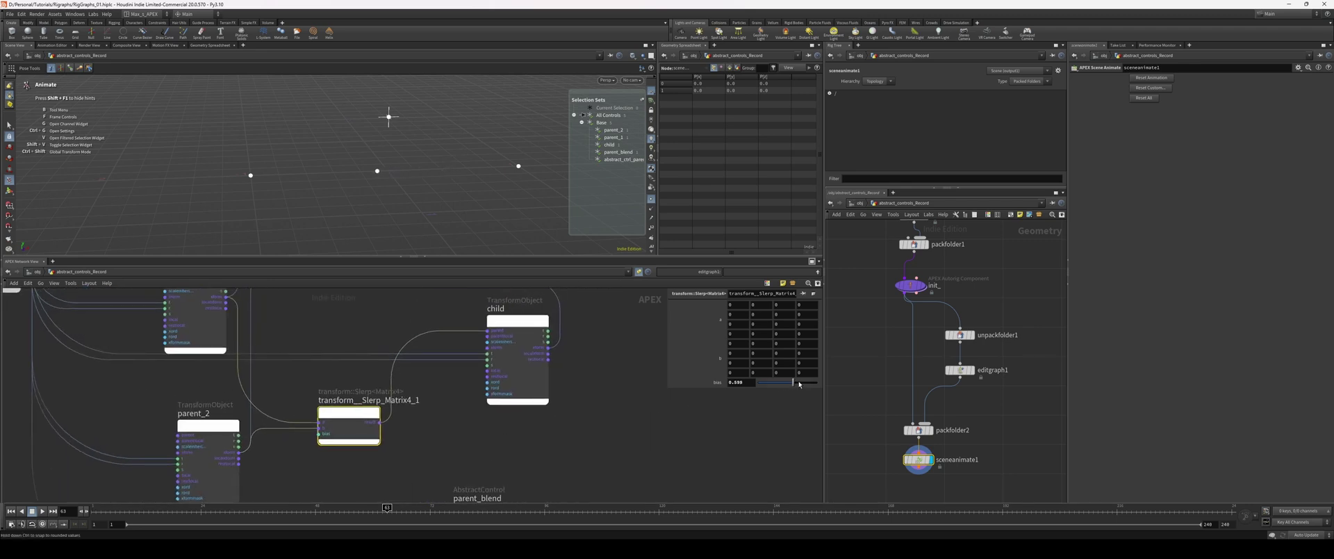
pyautogui.moveTo(781, 384); pyautogui.dragTo(760, 384)
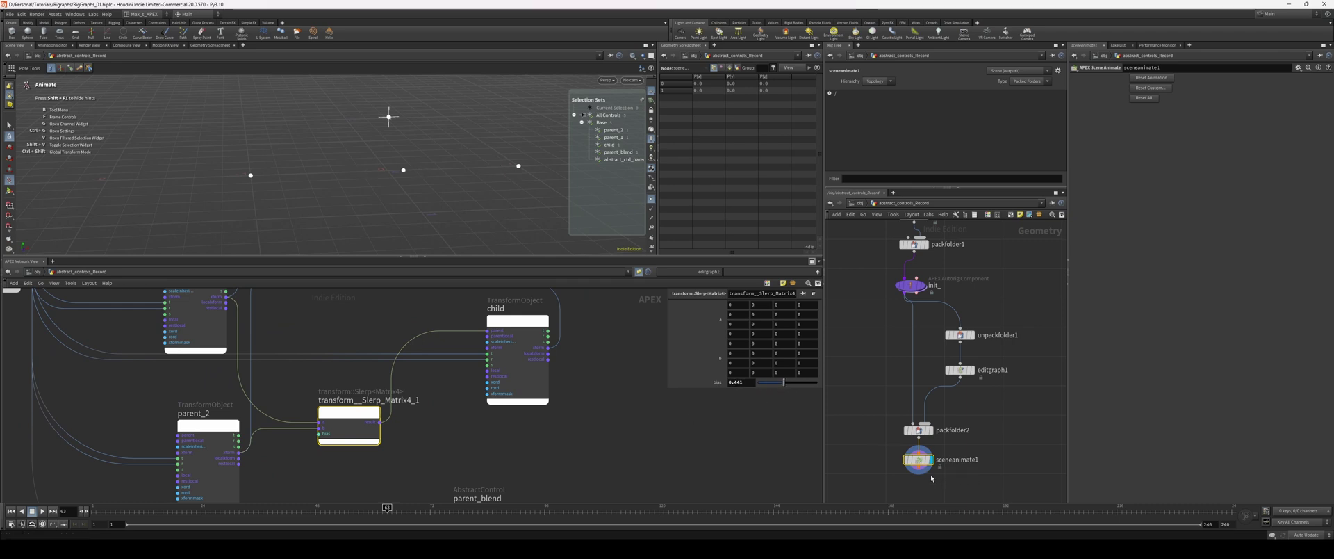
# Step: Test the blended parenting by transforming the two parent controls in the viewport
pyautogui.click(251, 175)
pyautogui.moveTo(313, 191); pyautogui.dragTo(275, 198, button='middle')
pyautogui.keyDown('alt'); pyautogui.moveTo(275, 191); pyautogui.dragTo(289, 181); pyautogui.keyUp('alt')
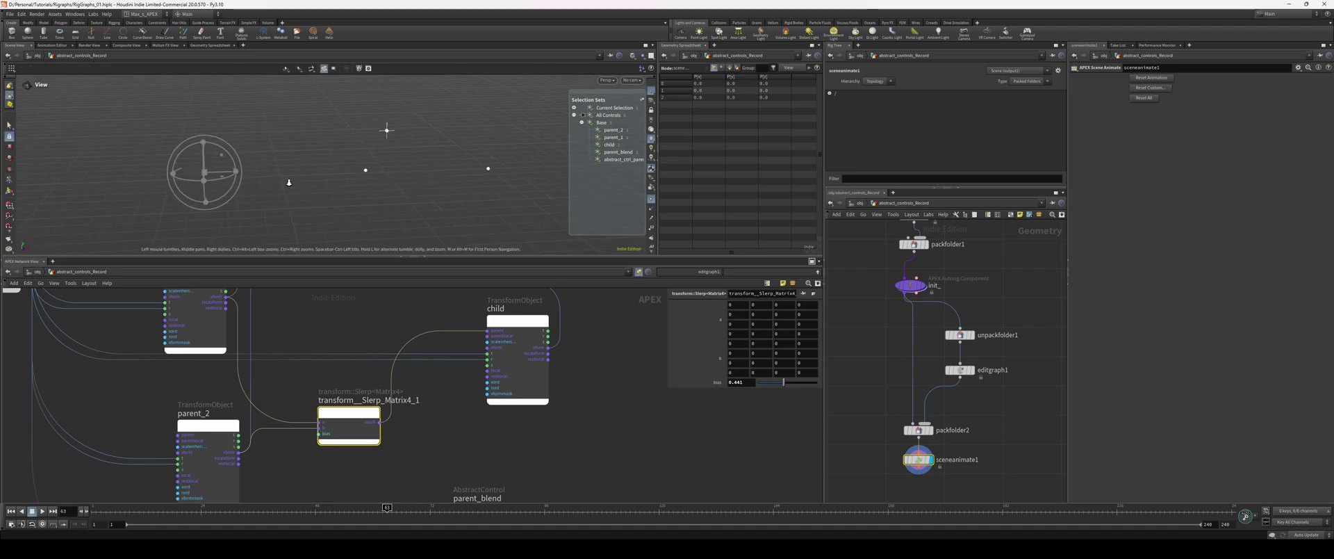
pyautogui.moveTo(333, 209); pyautogui.dragTo(504, 162, button='middle')
pyautogui.click(484, 169)
pyautogui.moveTo(425, 198)
pyautogui.mouseDown(button='middle')
pyautogui.moveTo(470, 238)
pyautogui.moveTo(479, 193)
pyautogui.moveTo(447, 208)
pyautogui.mouseUp(button='middle')
pyautogui.click(313, 197)
pyautogui.click(223, 153)
pyautogui.moveTo(285, 188); pyautogui.dragTo(321, 213, button='middle')
pyautogui.moveTo(477, 159); pyautogui.dragTo(541, 200)
# Step: Set the Slerp node's bias to 0.5 and nudge the node slightly in the graph
pyautogui.moveTo(747, 382); pyautogui.dragTo(693, 383)
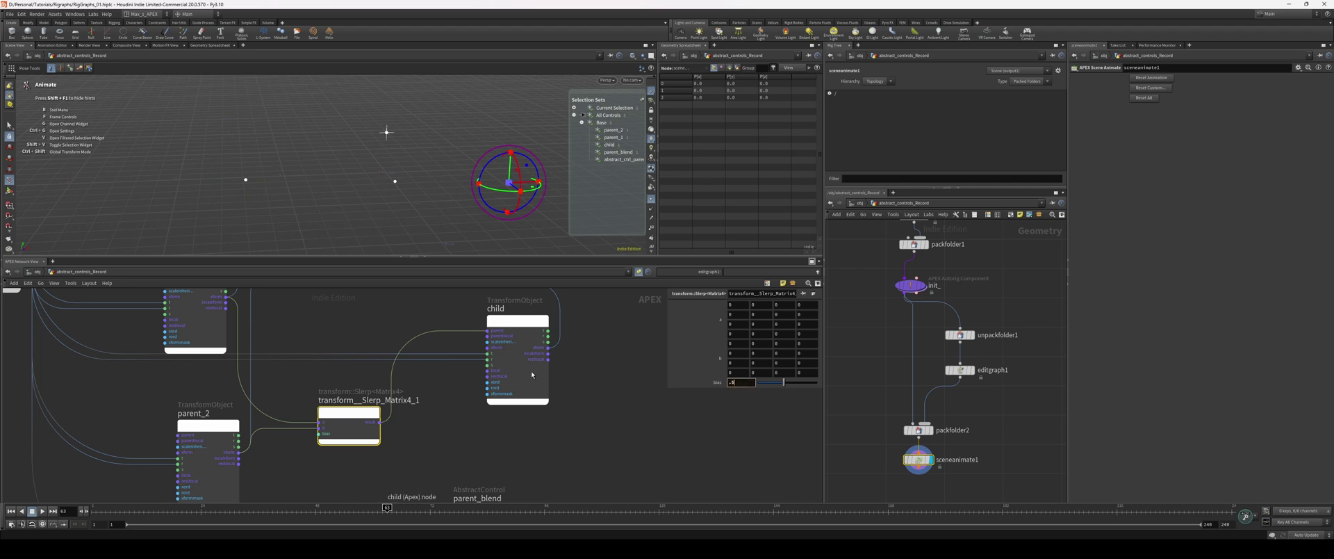
pyautogui.press('Return')
pyautogui.moveTo(375, 406); pyautogui.dragTo(373, 404)
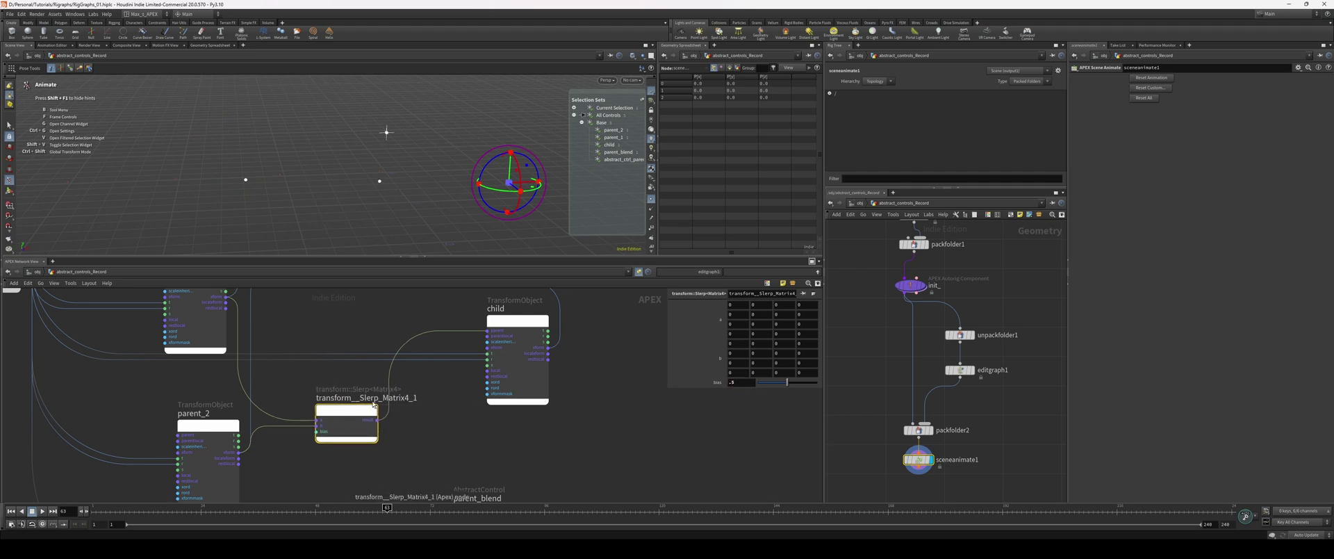
# Step: Move and rotate both parent controls in the viewport to check how child follows them with the bias at 0.5
pyautogui.moveTo(273, 169); pyautogui.dragTo(217, 192)
pyautogui.moveTo(233, 195); pyautogui.dragTo(406, 208, button='middle')
pyautogui.moveTo(513, 180); pyautogui.dragTo(480, 207)
pyautogui.moveTo(445, 222); pyautogui.dragTo(492, 203, button='middle')
pyautogui.click(460, 206)
pyautogui.moveTo(219, 159); pyautogui.dragTo(171, 194)
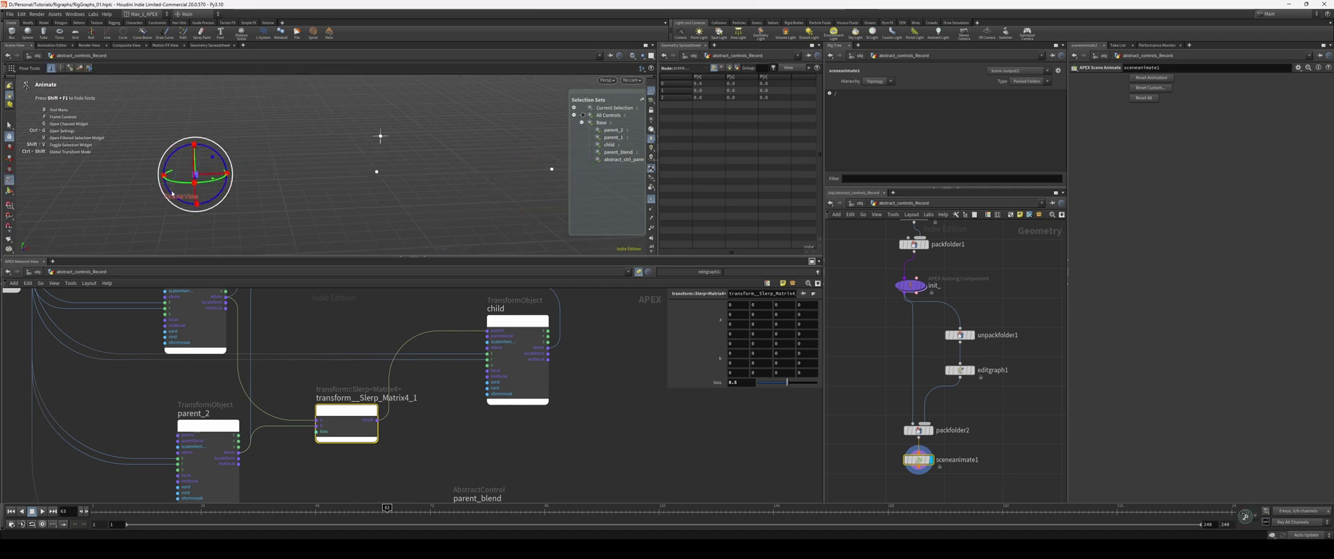
pyautogui.moveTo(294, 200); pyautogui.dragTo(341, 218, button='middle')
pyautogui.keyDown('alt'); pyautogui.moveTo(354, 216); pyautogui.dragTo(438, 166); pyautogui.keyUp('alt')
pyautogui.moveTo(517, 157); pyautogui.dragTo(509, 172)
pyautogui.moveTo(546, 164); pyautogui.dragTo(486, 206)
pyautogui.moveTo(487, 211); pyautogui.dragTo(451, 215, button='middle')
pyautogui.click(454, 217)
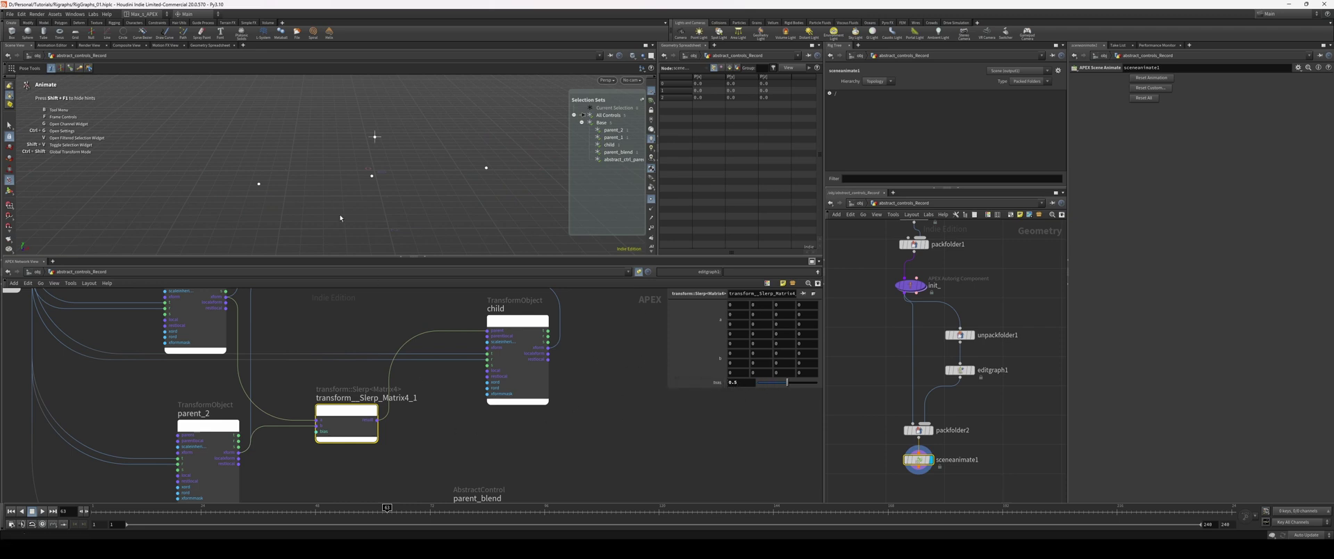
# Step: Reposition the parent_blend and abstract_ctrl_parent nodes in a column below the Slerp node
pyautogui.moveTo(427, 451); pyautogui.dragTo(452, 411, button='middle')
pyautogui.scroll(-4, 452, 412)
pyautogui.moveTo(373, 441); pyautogui.dragTo(362, 409, button='middle')
pyautogui.scroll(1, 458, 414)
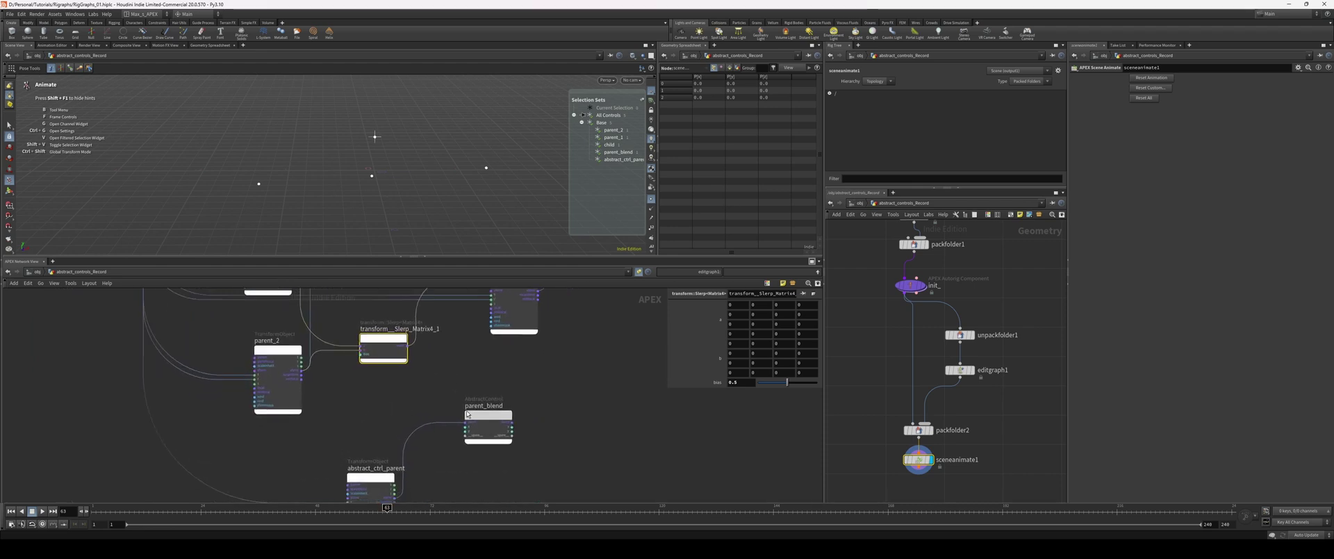
pyautogui.moveTo(467, 414); pyautogui.dragTo(355, 413)
pyautogui.moveTo(450, 425); pyautogui.dragTo(456, 396, button='middle')
pyautogui.moveTo(451, 389); pyautogui.dragTo(378, 479)
pyautogui.click(262, 411)
# Step: Wire a port of the graph's input node into parent_blend's x input and try out the control in the viewport
pyautogui.moveTo(239, 340); pyautogui.dragTo(333, 486, button='middle')
pyautogui.scroll(2, 278, 417)
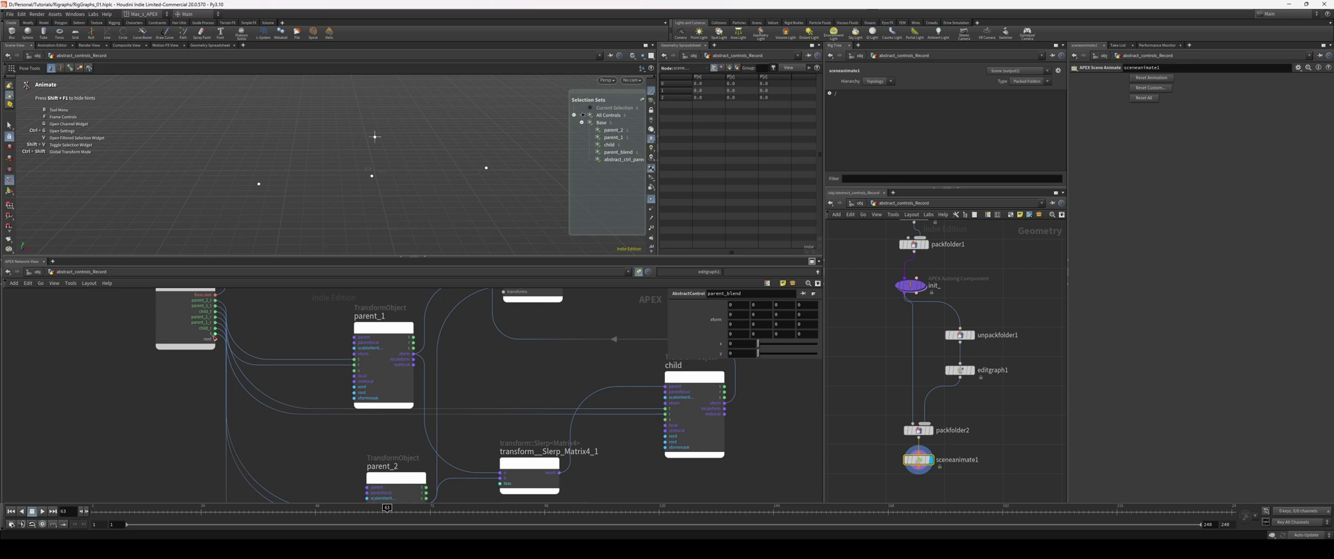
pyautogui.click(215, 337)
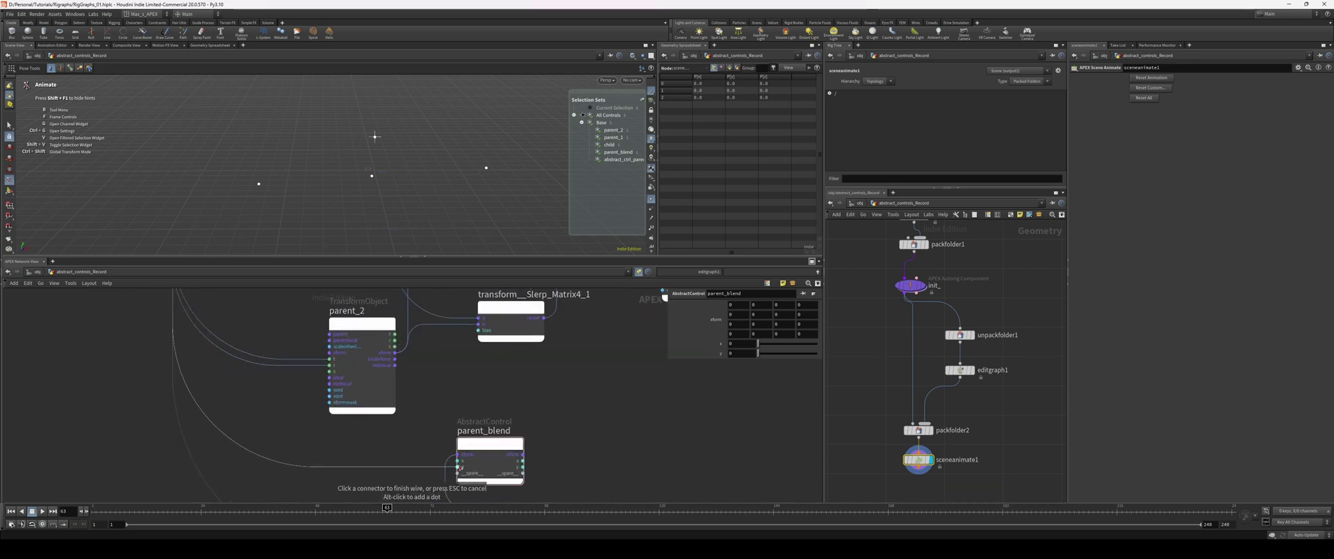
pyautogui.click(459, 463)
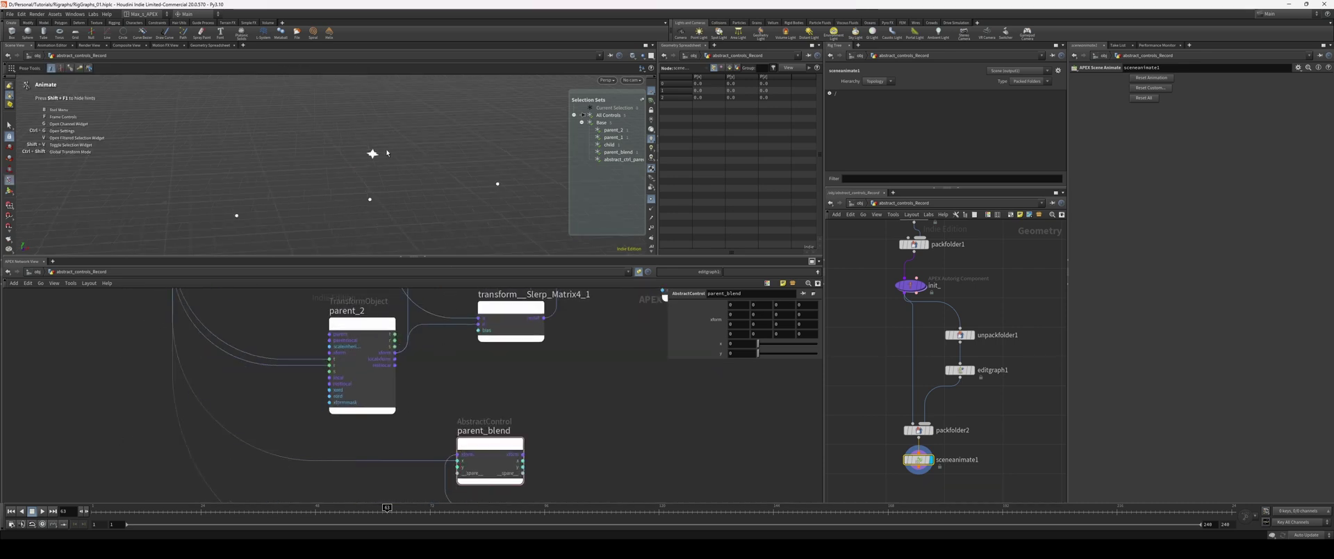
pyautogui.moveTo(375, 154); pyautogui.dragTo(377, 156)
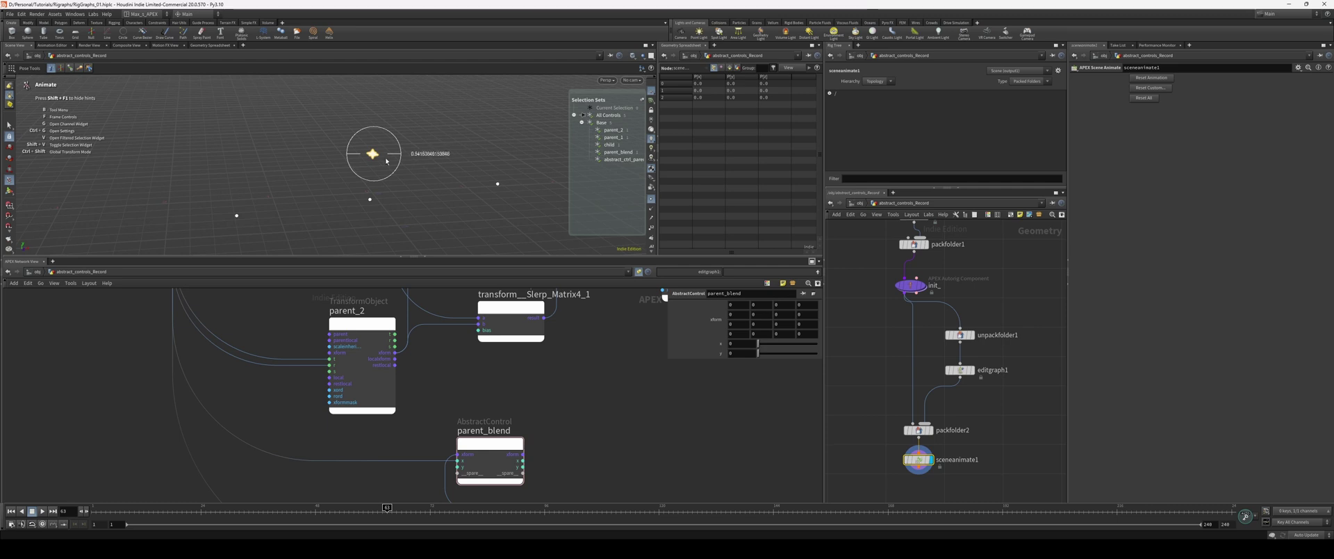
pyautogui.moveTo(384, 161); pyautogui.dragTo(384, 162)
# Step: Connect parent_blend's x output to the Slerp node's bias input
pyautogui.moveTo(551, 483); pyautogui.dragTo(492, 439, button='middle')
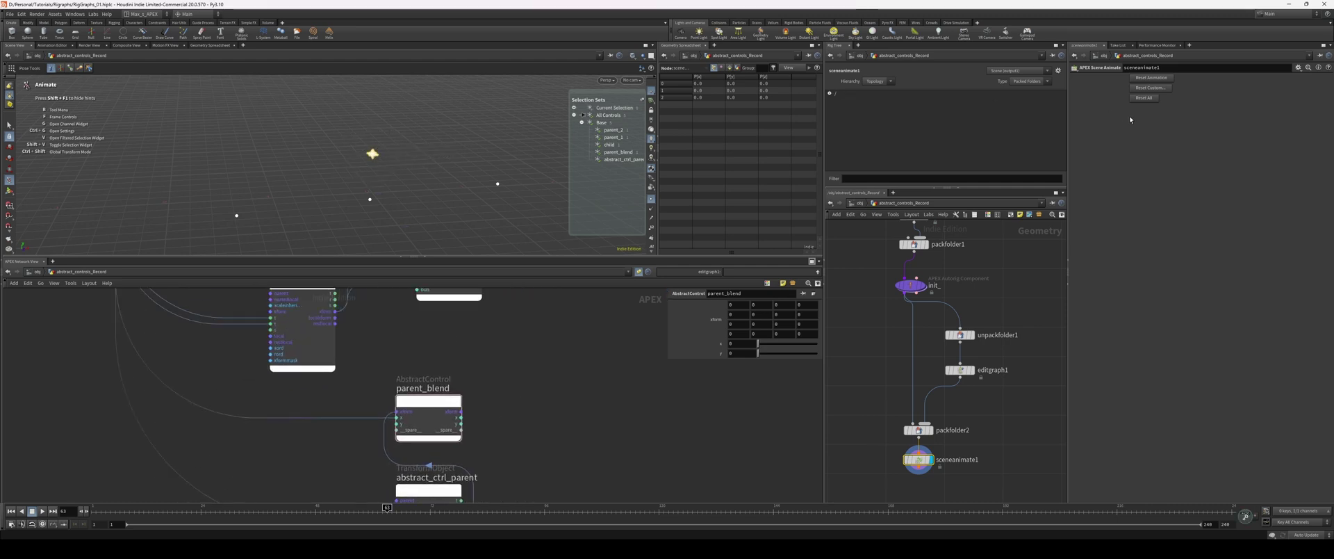
pyautogui.moveTo(565, 383); pyautogui.dragTo(538, 441, button='middle')
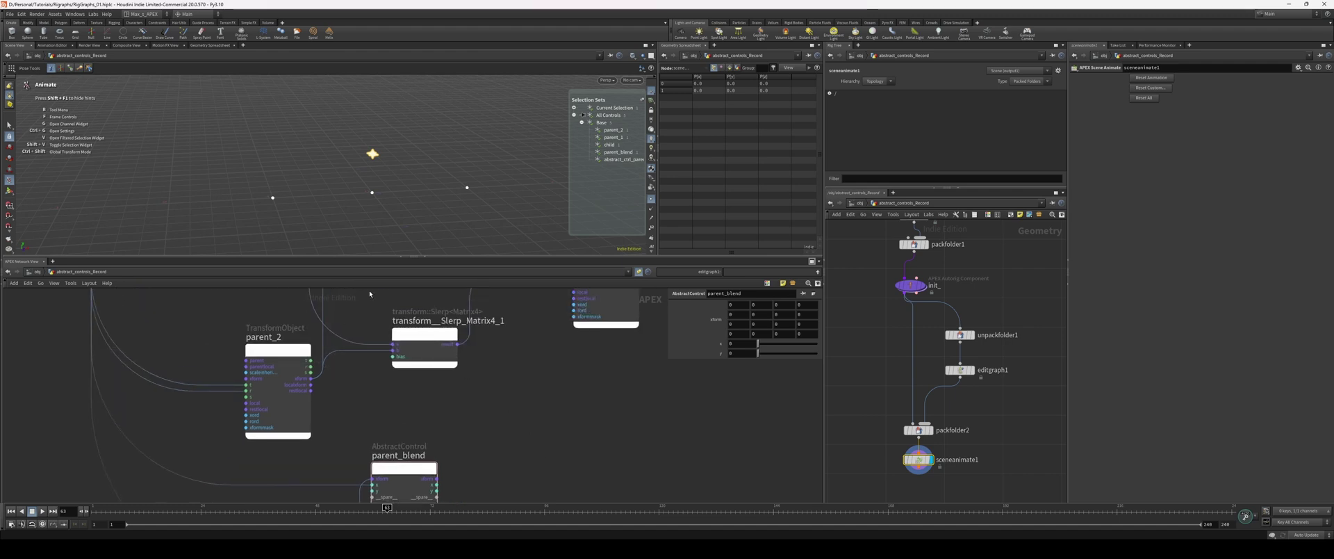
pyautogui.moveTo(607, 380); pyautogui.dragTo(497, 365, button='middle')
pyautogui.click(396, 471)
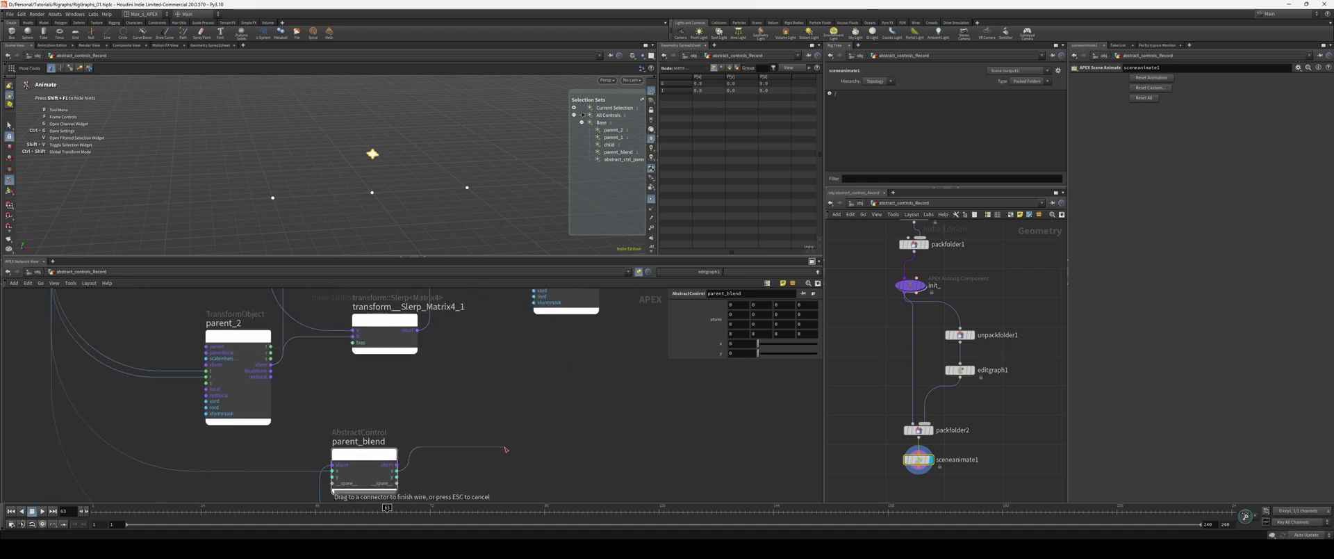
pyautogui.click(332, 347)
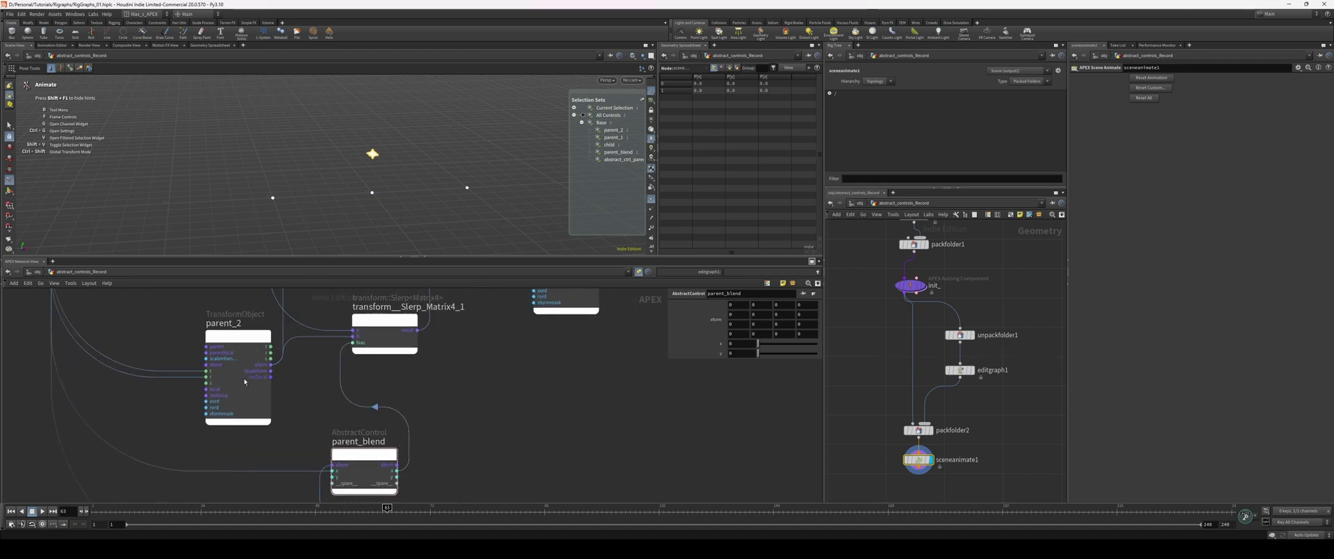
# Step: Slide the parent_blend control back and forth in the viewport to test how child blends between both parents
pyautogui.moveTo(371, 158)
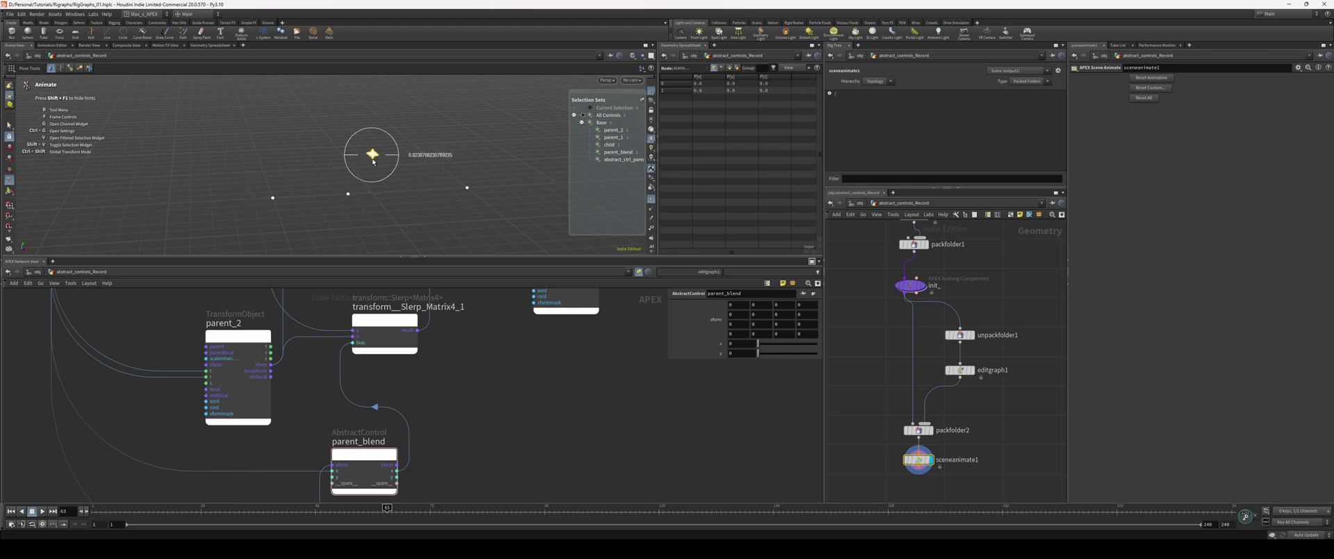
pyautogui.moveTo(378, 161)
pyautogui.mouseDown()
pyautogui.moveTo(364, 164)
pyautogui.moveTo(375, 164)
pyautogui.mouseUp()
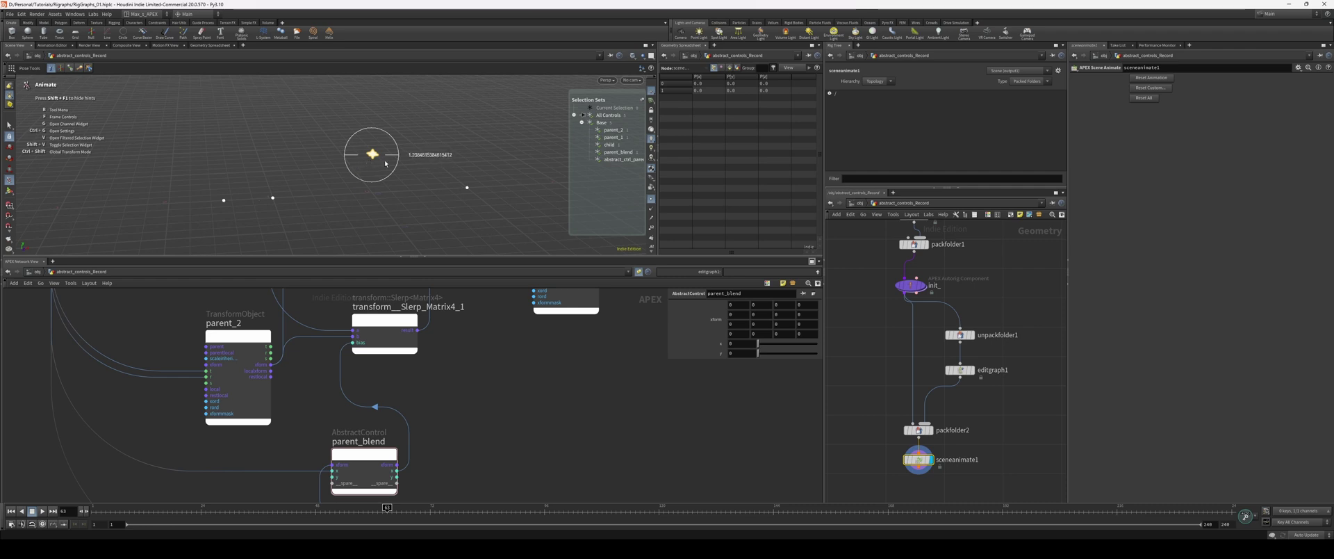
pyautogui.moveTo(386, 164); pyautogui.dragTo(373, 163)
# Step: Add a Clamp<Float> node and insert it between parent_blend's x output and the Slerp node's bias input
pyautogui.scroll(-3, 485, 378)
pyautogui.moveTo(596, 370); pyautogui.dragTo(545, 424, button='middle')
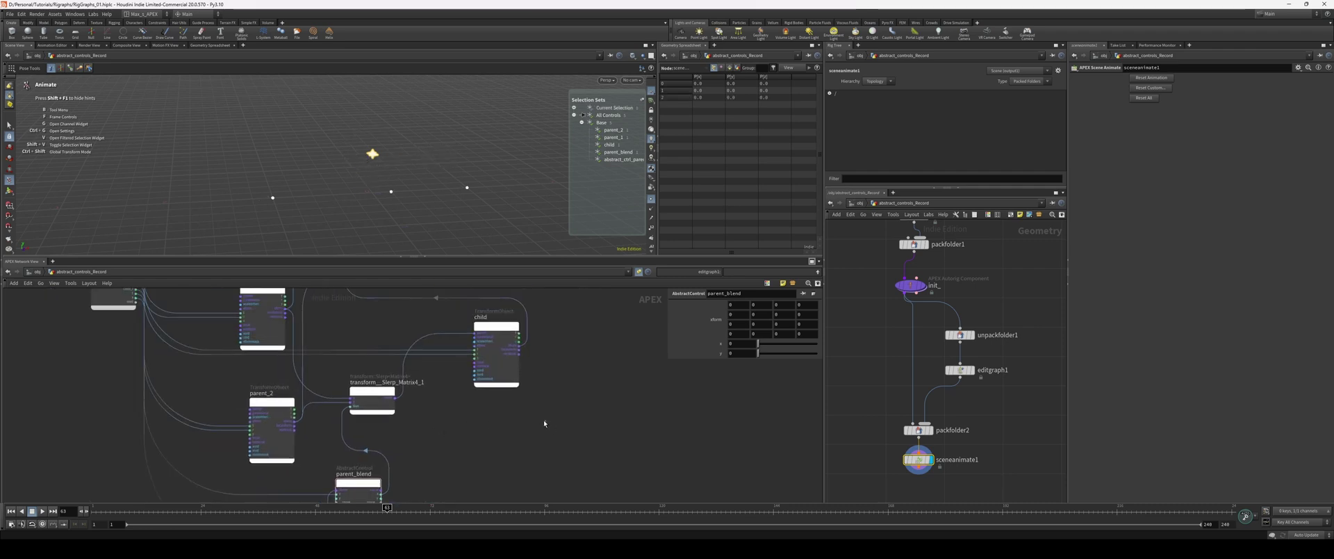
pyautogui.click(496, 347)
pyautogui.moveTo(456, 410)
pyautogui.mouseDown(button='middle')
pyautogui.moveTo(470, 419)
pyautogui.moveTo(468, 402)
pyautogui.mouseUp(button='middle')
pyautogui.press('Tab')
pyautogui.write('cla')
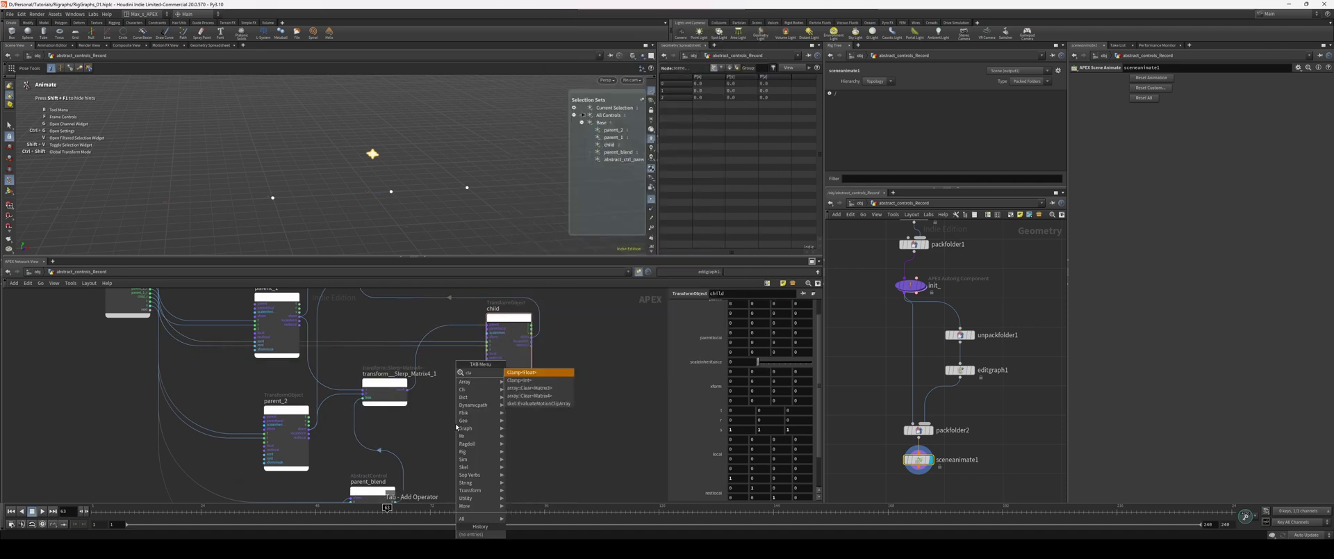
pyautogui.write('mp')
pyautogui.press('Return')
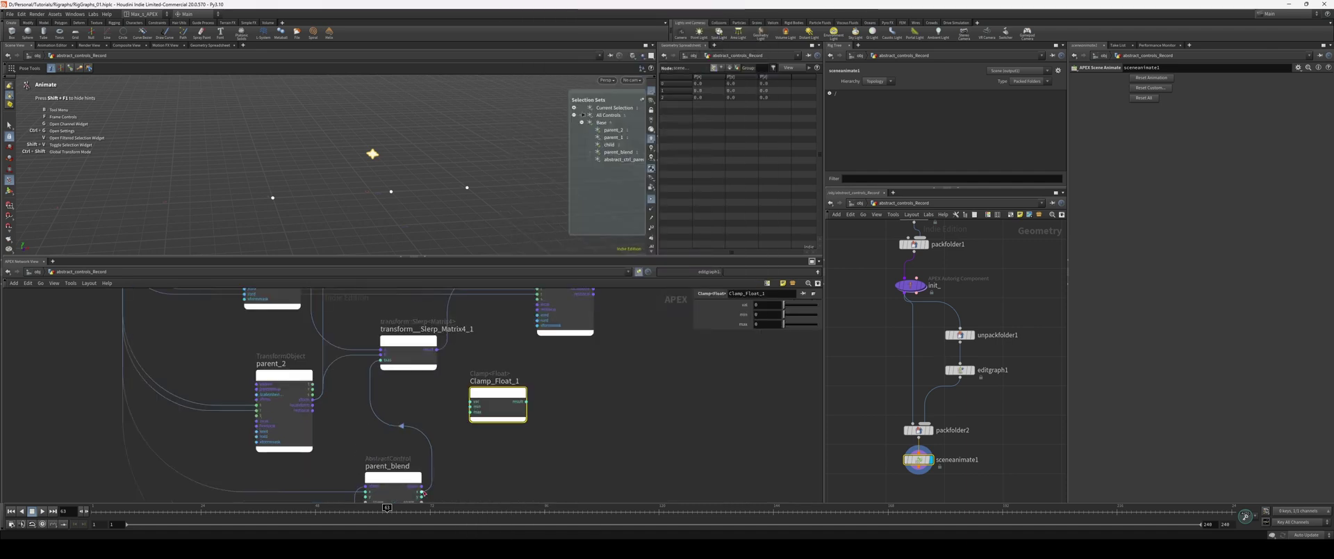
pyautogui.moveTo(423, 492); pyautogui.dragTo(382, 360)
pyautogui.moveTo(452, 417); pyautogui.dragTo(365, 417)
pyautogui.moveTo(353, 420); pyautogui.dragTo(332, 405, button='middle')
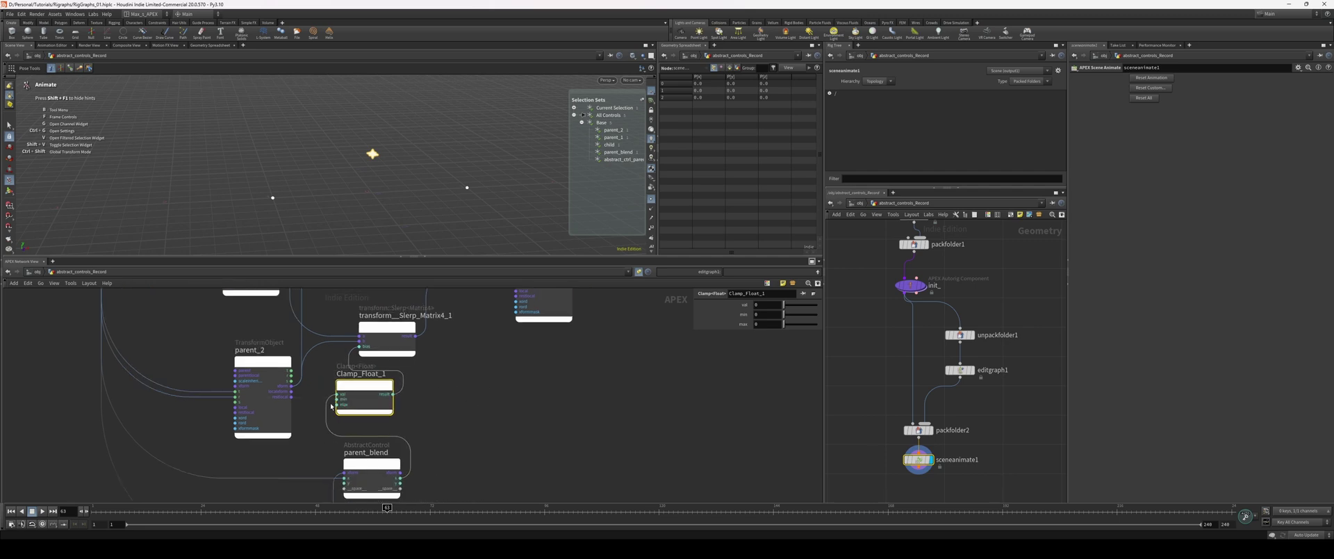
# Step: Set the Clamp node's max to 1 and test the limited range with the parent_blend control
pyautogui.click(766, 323)
pyautogui.write('1')
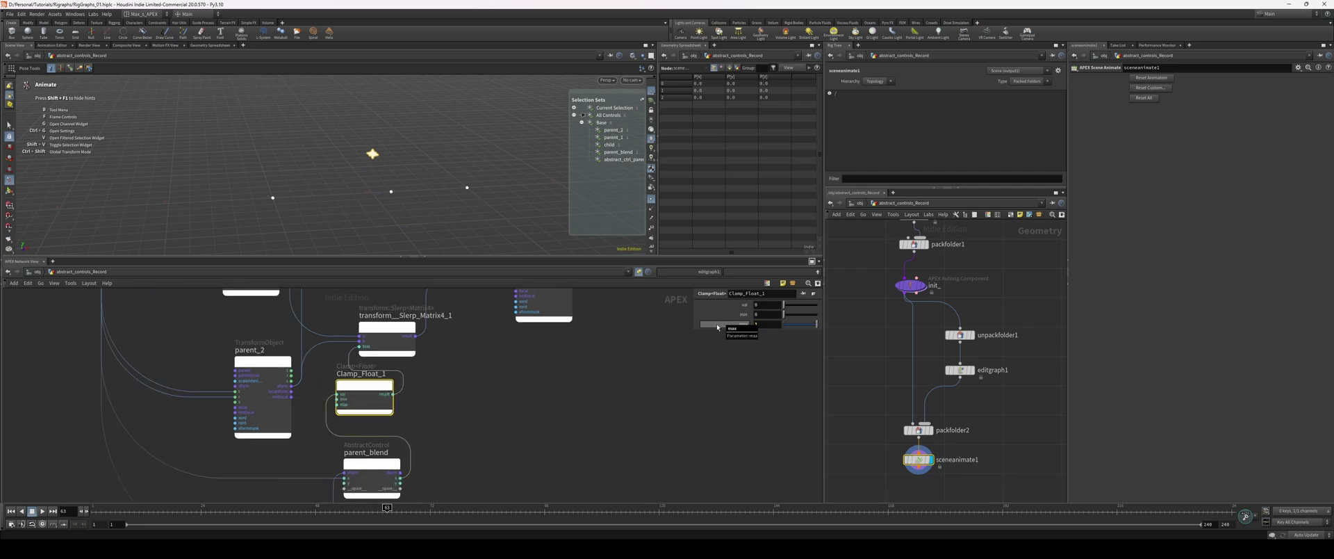
pyautogui.press('Return')
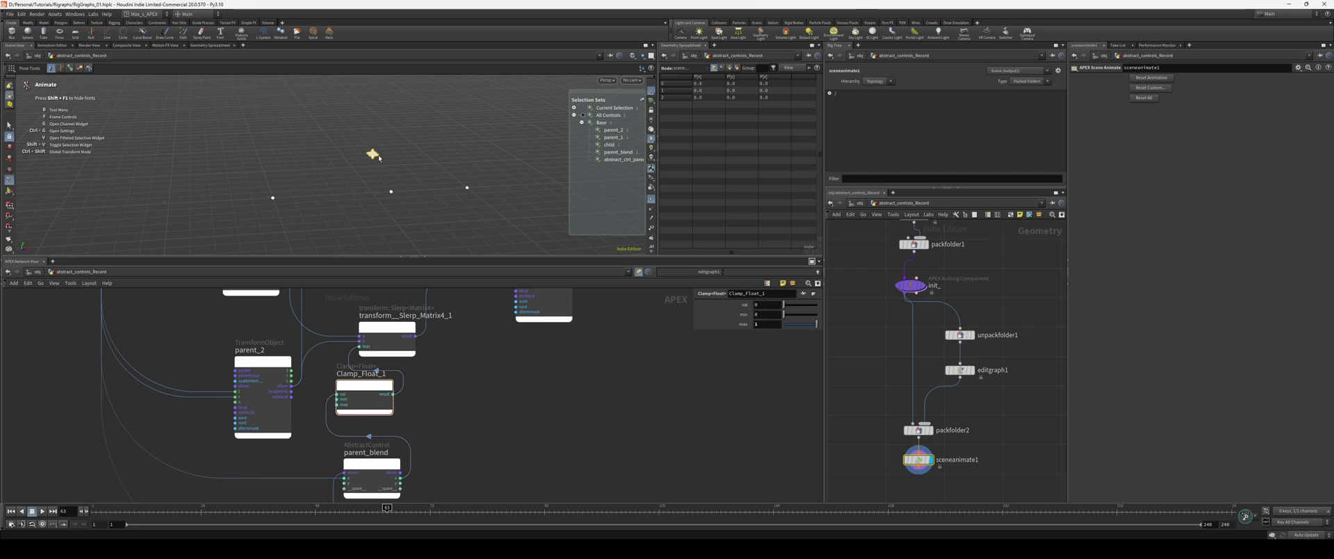
pyautogui.moveTo(379, 157); pyautogui.dragTo(387, 157)
pyautogui.moveTo(636, 383); pyautogui.dragTo(623, 372, button='middle')
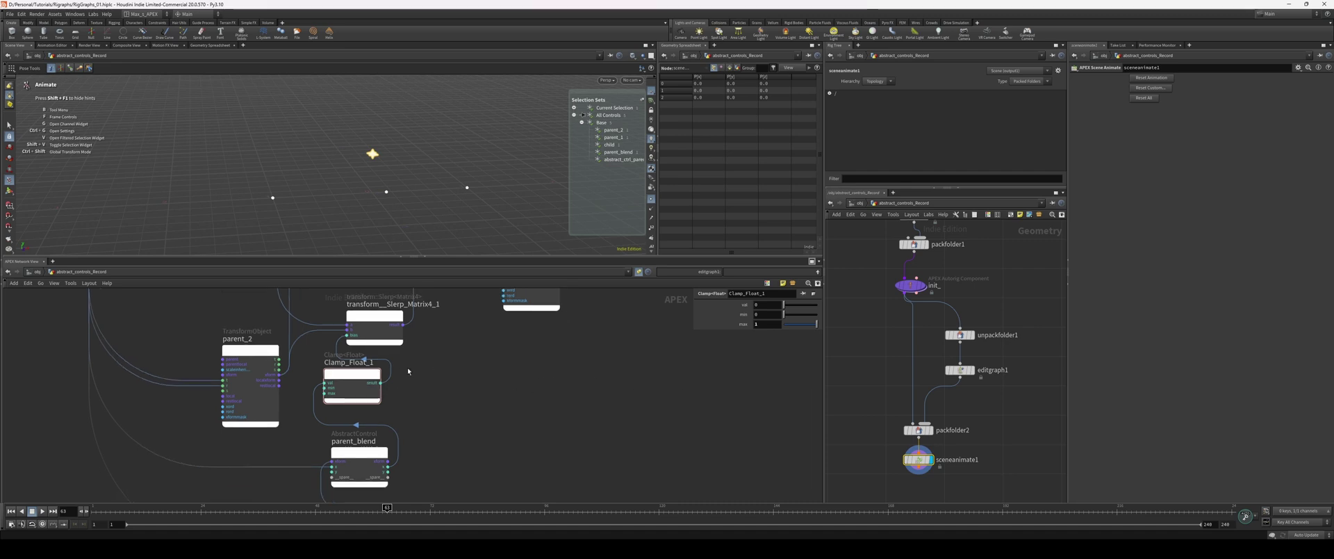
# Step: Align the Clamp node with the parent_blend node in the graph
pyautogui.scroll(1, 407, 368)
pyautogui.moveTo(408, 369); pyautogui.dragTo(440, 356, button='middle')
pyautogui.moveTo(394, 373); pyautogui.dragTo(402, 379)
pyautogui.scroll(-2, 510, 390)
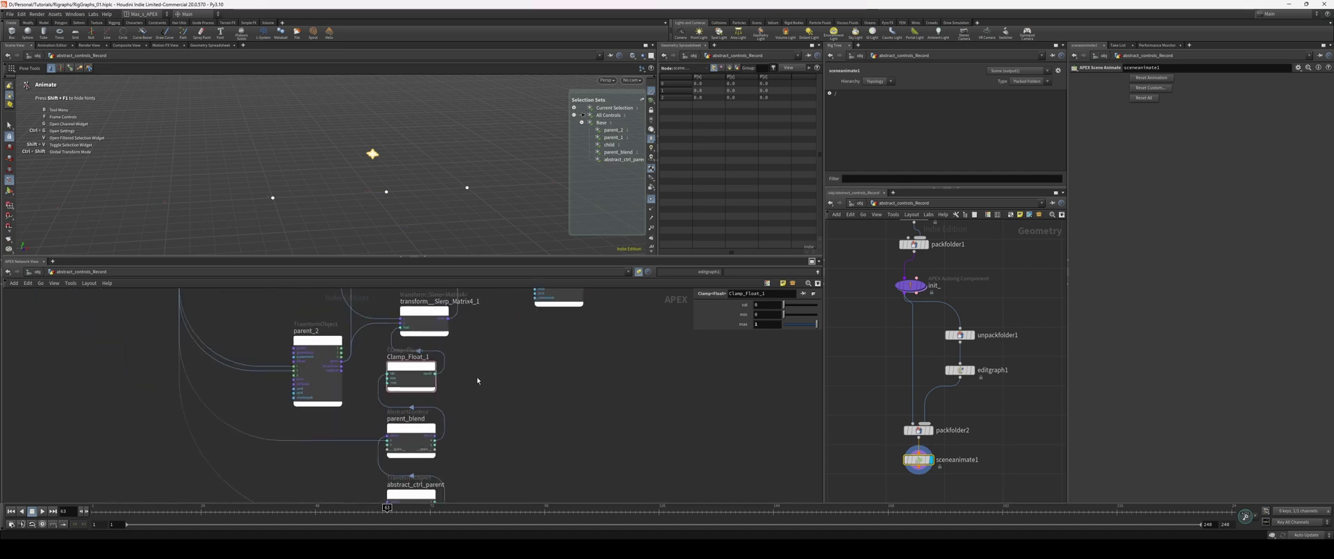
pyautogui.scroll(-1, 464, 376)
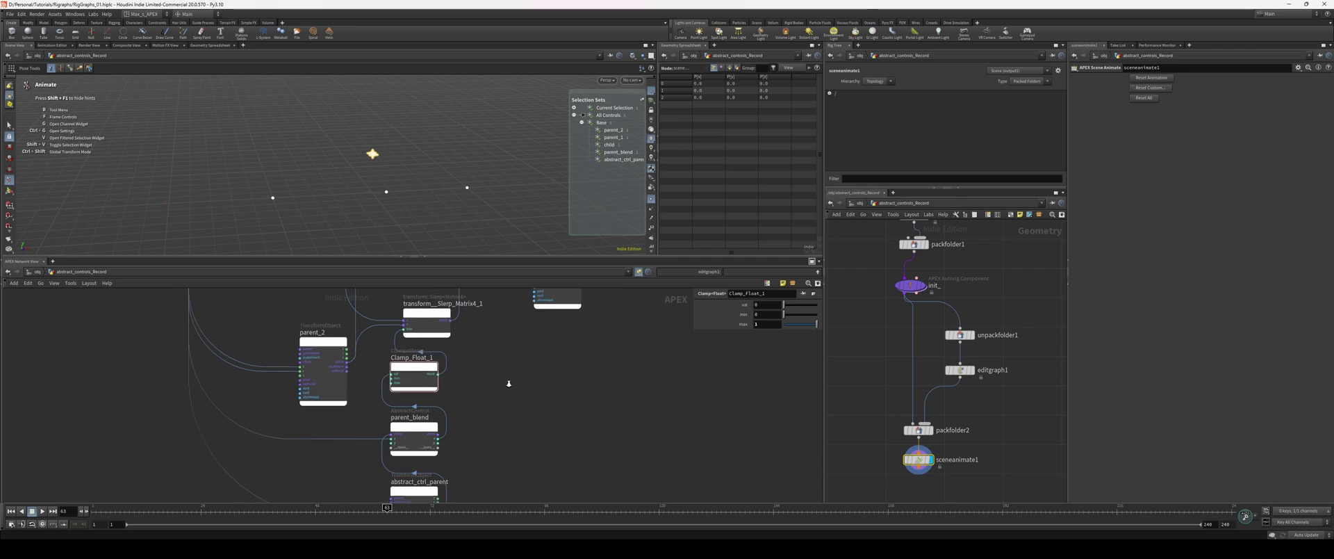
# Step: Try an automatic layout of the selected control nodes, including parent_blend and abstract_ctrl_parent, and undo it
pyautogui.moveTo(494, 396); pyautogui.dragTo(485, 361, button='middle')
pyautogui.moveTo(488, 326); pyautogui.dragTo(403, 479)
pyautogui.moveTo(403, 479); pyautogui.dragTo(401, 441, button='middle')
pyautogui.press('l')
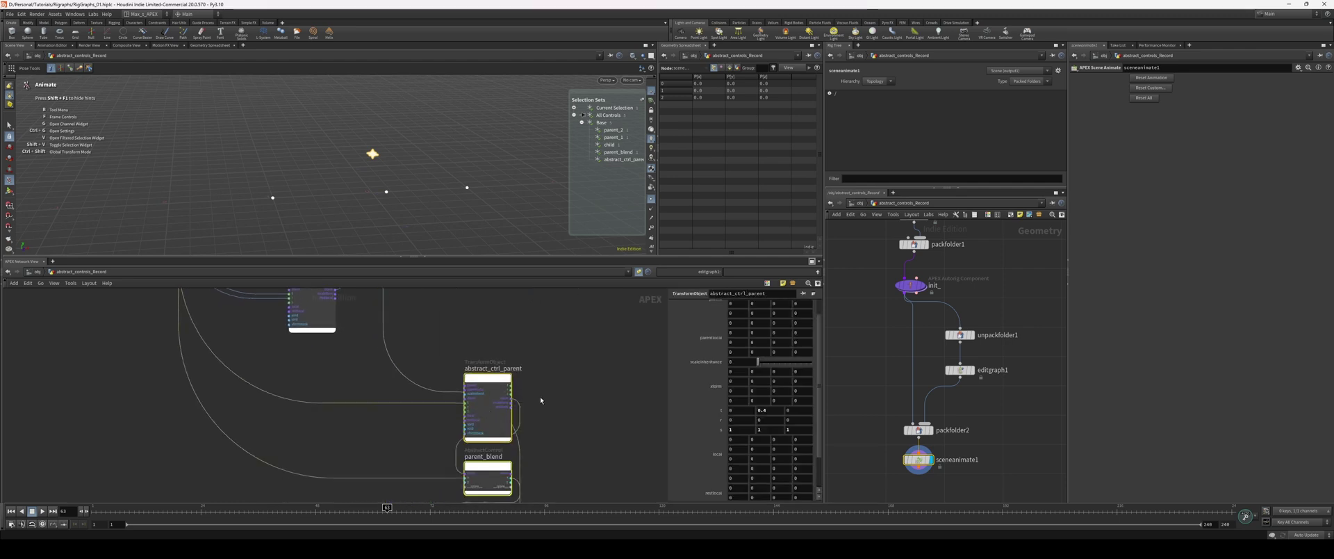
pyautogui.hotkey('ctrl', 'z')
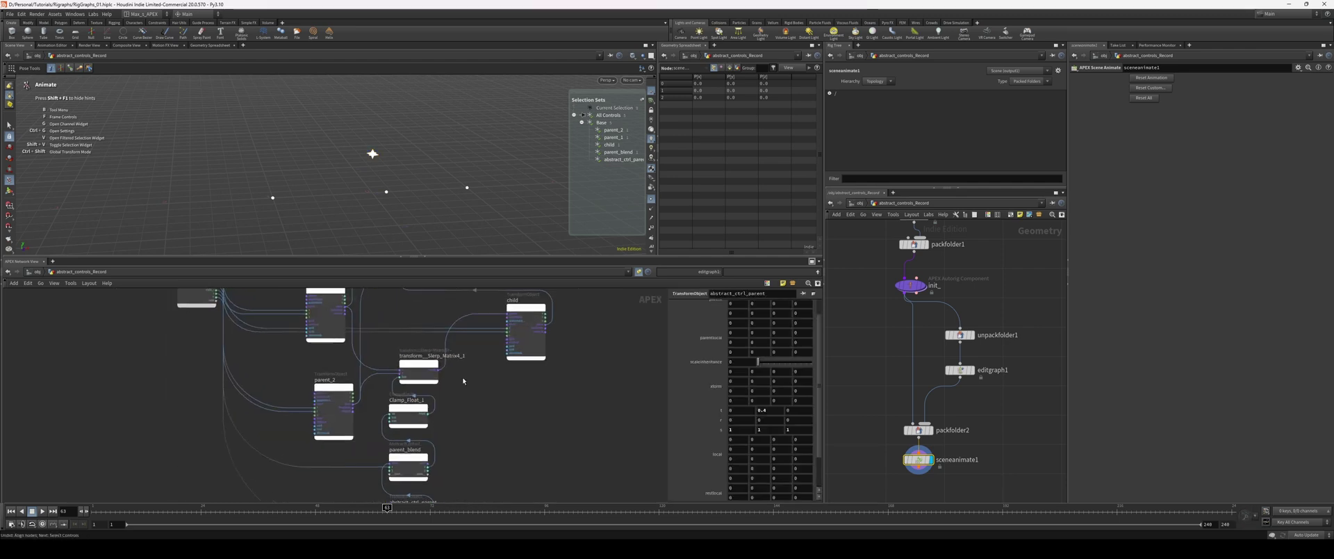
pyautogui.moveTo(464, 381); pyautogui.dragTo(451, 415, button='middle')
pyautogui.moveTo(561, 398); pyautogui.dragTo(408, 380)
pyautogui.scroll(-3, 426, 442)
pyautogui.moveTo(426, 442); pyautogui.dragTo(464, 433, button='middle')
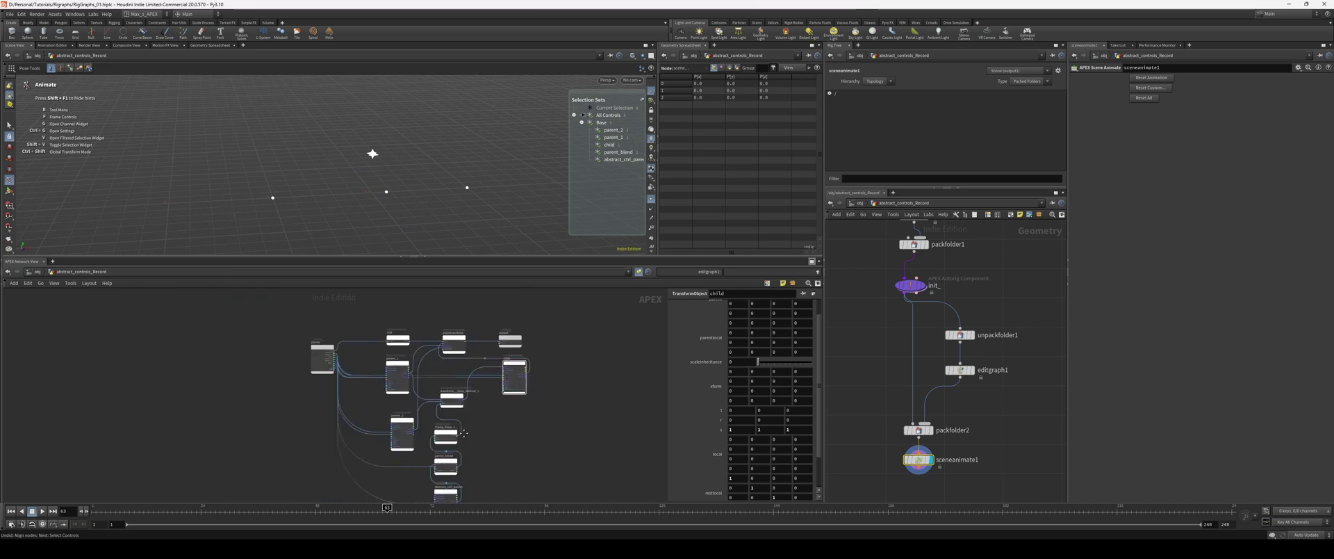
# Step: Select the parent_blend control at frame 1, keyframe it and change its blend value in the viewport
pyautogui.moveTo(376, 202); pyautogui.dragTo(298, 188)
pyautogui.click(373, 155)
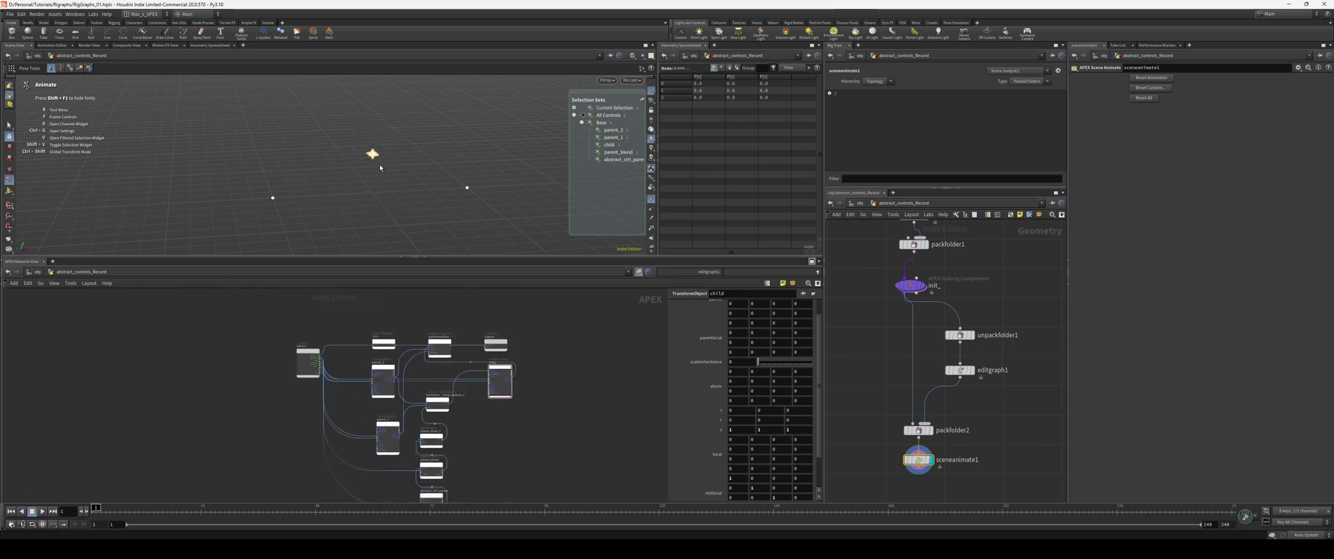
pyautogui.press('g')
pyautogui.press('Up')
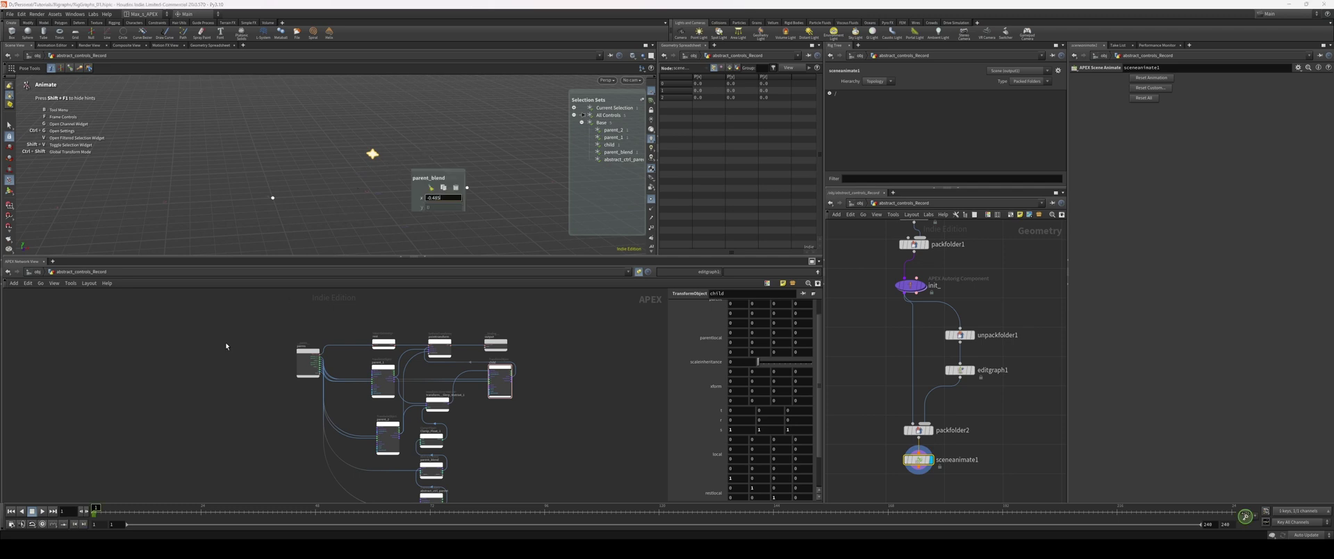
pyautogui.moveTo(374, 157); pyautogui.dragTo(402, 158)
# Step: Scrub through the timeline to check how child moves between the parents as parent_blend is animated
pyautogui.moveTo(148, 509); pyautogui.dragTo(174, 495)
pyautogui.moveTo(259, 492); pyautogui.dragTo(181, 506)
pyautogui.moveTo(210, 506); pyautogui.dragTo(188, 501)
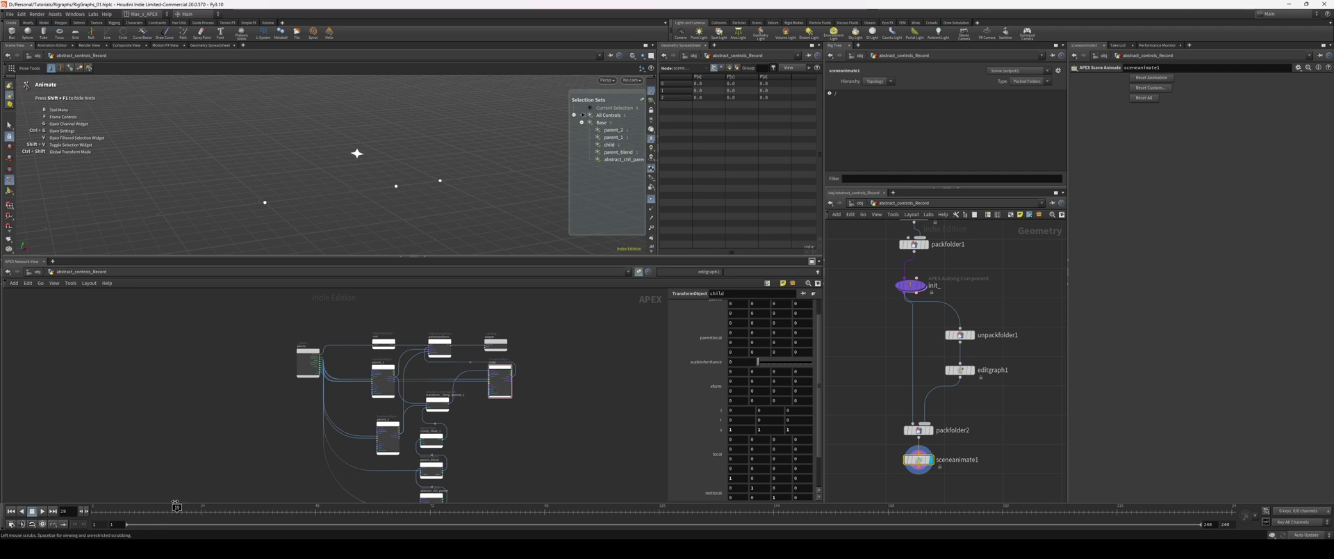
pyautogui.moveTo(187, 498); pyautogui.dragTo(192, 498)
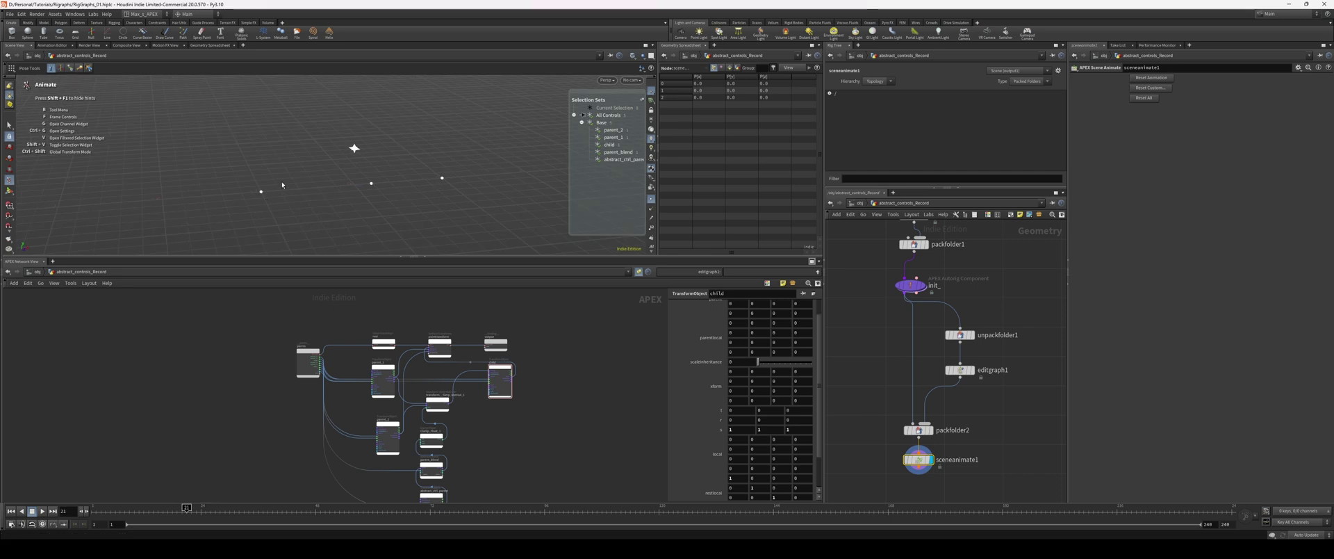
# Step: Move one of the parent controls away and check the animated blend at another frame
pyautogui.click(262, 191)
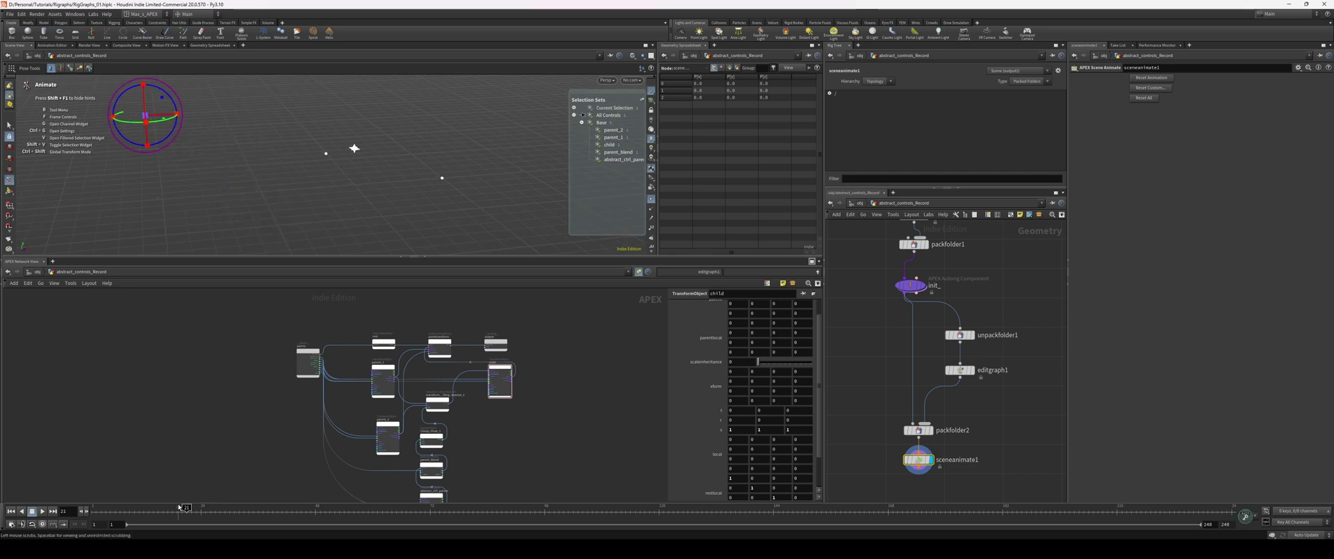
pyautogui.moveTo(182, 507)
pyautogui.mouseDown()
pyautogui.moveTo(149, 507)
pyautogui.moveTo(219, 507)
pyautogui.moveTo(173, 506)
pyautogui.mouseUp()
pyautogui.keyDown('alt'); pyautogui.moveTo(299, 187); pyautogui.dragTo(376, 185, button='right'); pyautogui.keyUp('alt')
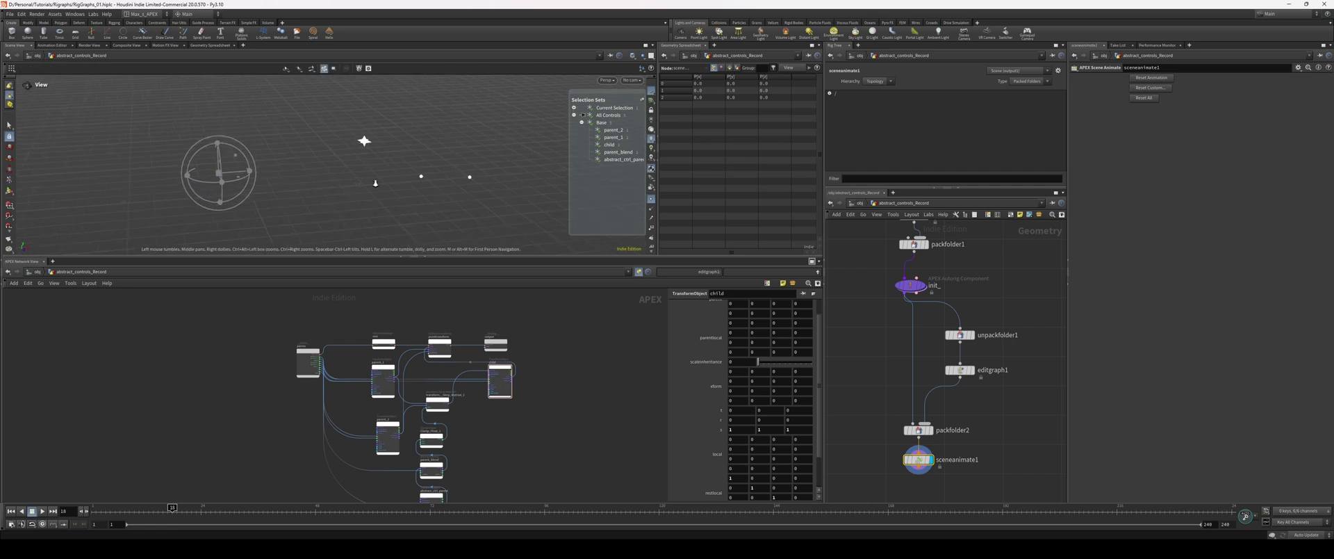
pyautogui.keyDown('alt'); pyautogui.moveTo(376, 185); pyautogui.dragTo(332, 182, button='middle'); pyautogui.keyUp('alt')
pyautogui.click(305, 190)
# Step: Review the blended child motion from a new viewing angle while scrubbing the timeline
pyautogui.keyDown('alt'); pyautogui.moveTo(344, 196); pyautogui.dragTo(327, 200, button='right'); pyautogui.keyUp('alt')
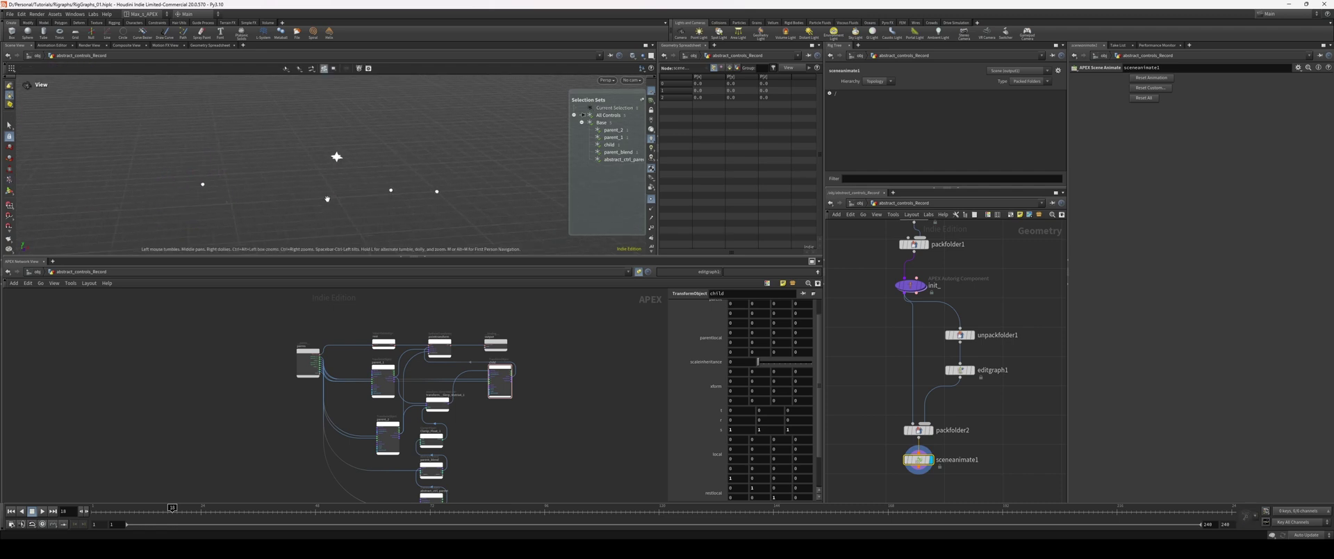
pyautogui.keyDown('alt'); pyautogui.moveTo(327, 199); pyautogui.dragTo(330, 192, button='middle'); pyautogui.keyUp('alt')
pyautogui.moveTo(172, 508); pyautogui.dragTo(202, 508)
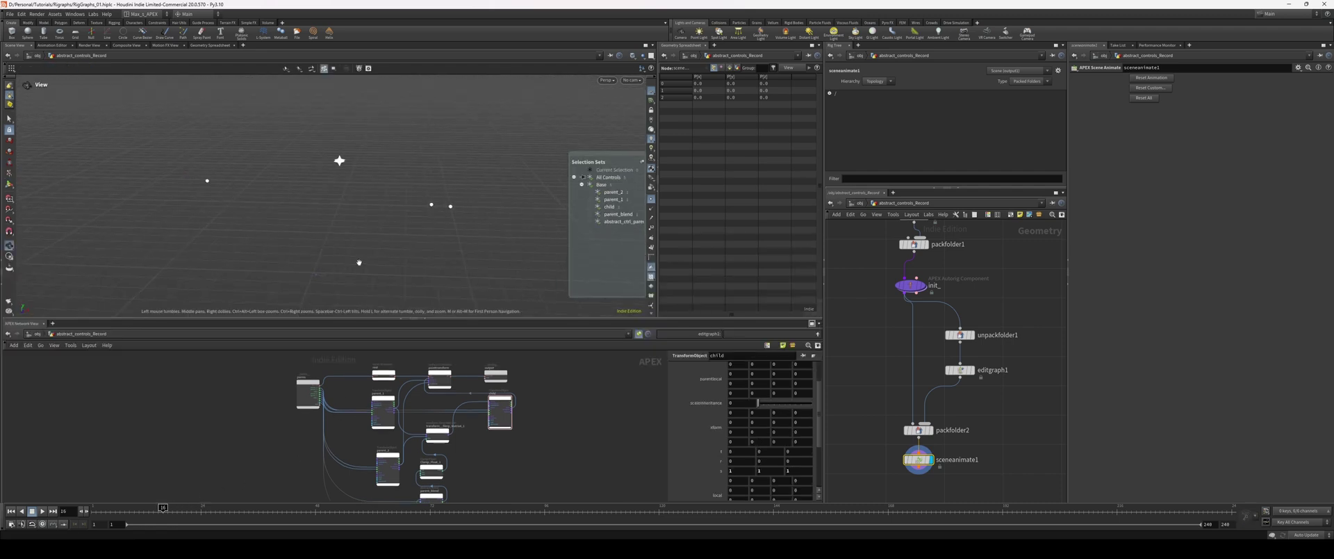
pyautogui.press('Return')
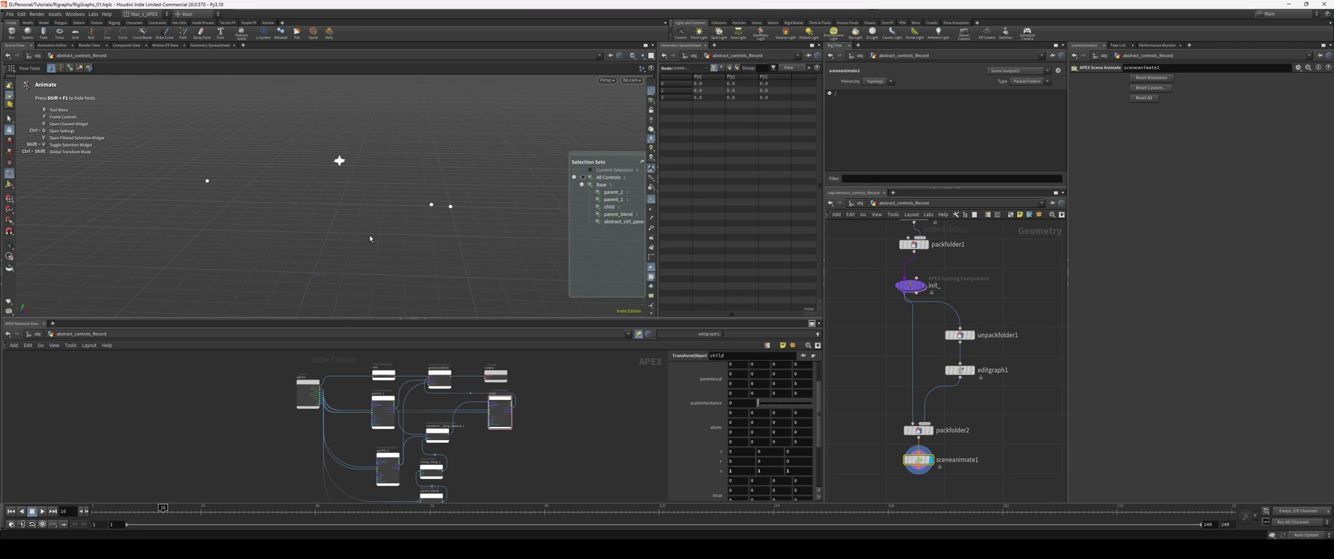
pyautogui.keyDown('alt'); pyautogui.moveTo(278, 214); pyautogui.dragTo(276, 221, button='middle'); pyautogui.keyUp('alt')
pyautogui.press('Escape')
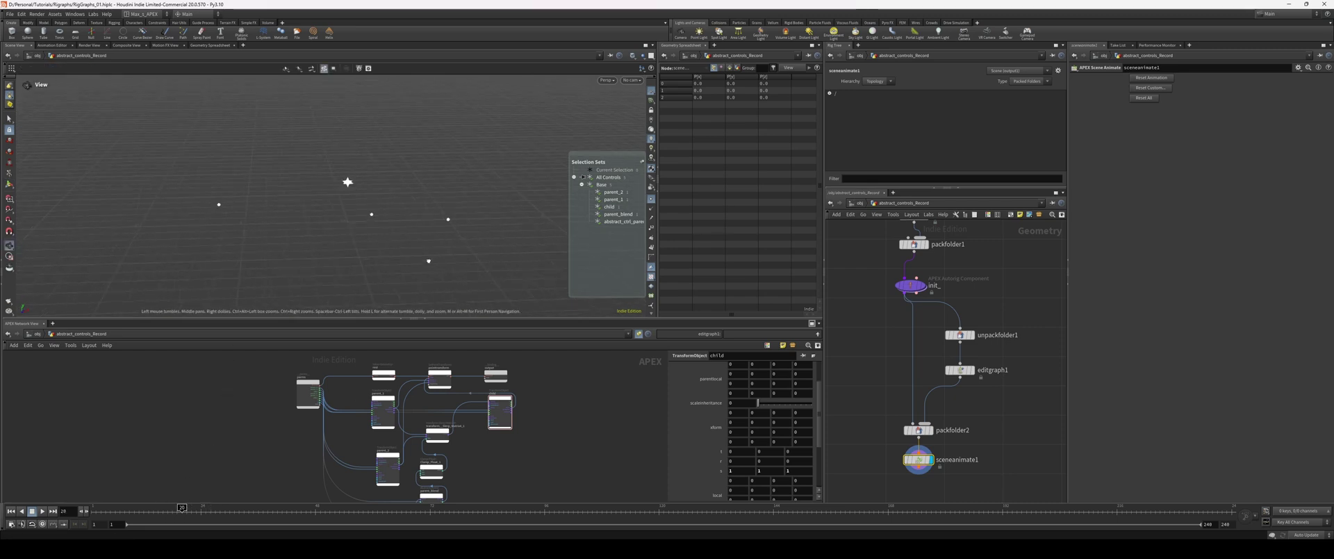